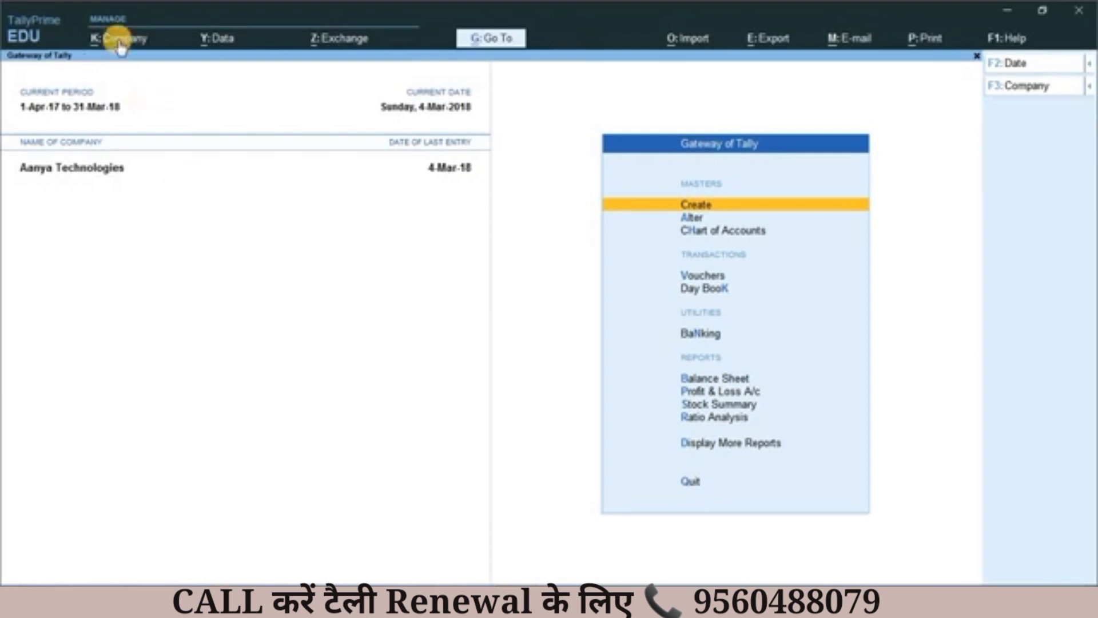
Step: Change the logged-in user of Aanya Technologies to "user" and enter that account's password
key("alt")
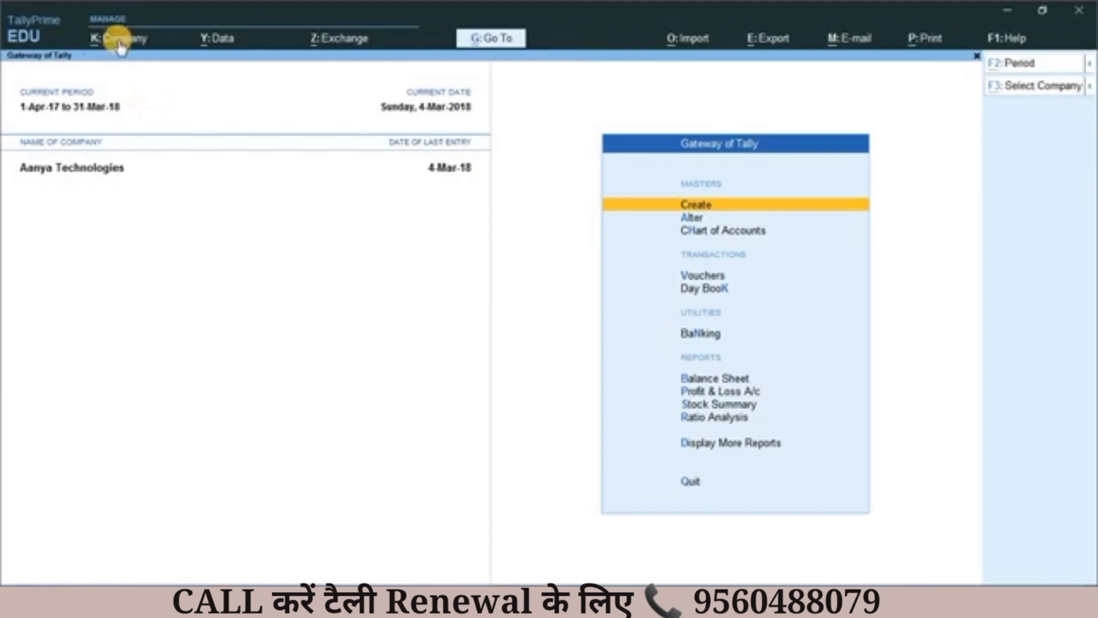
key("alt+k")
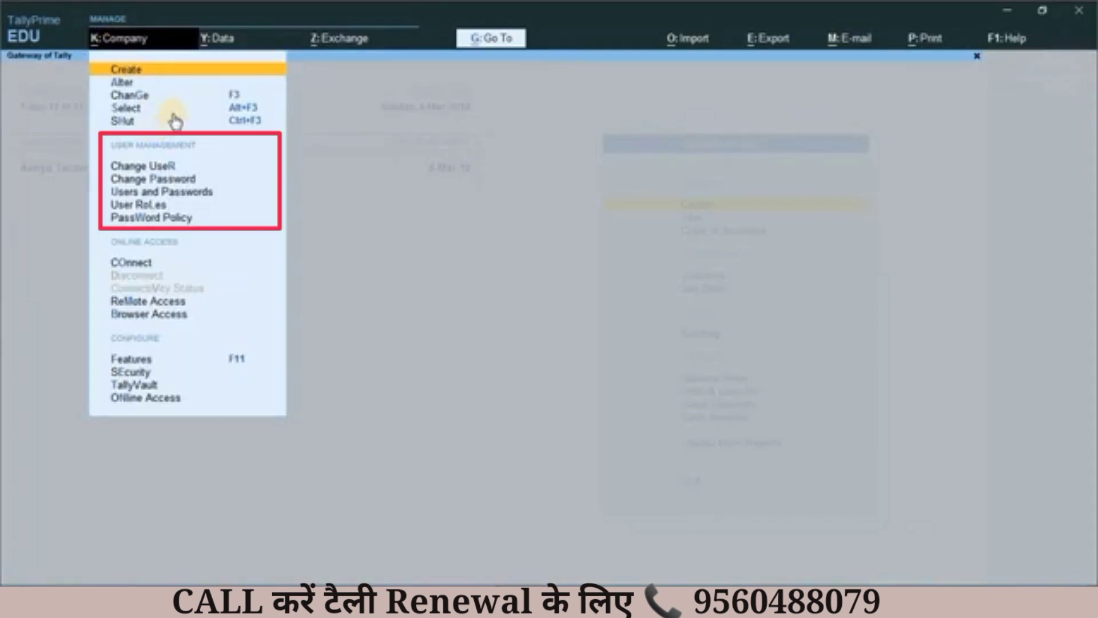
left_click(141, 166)
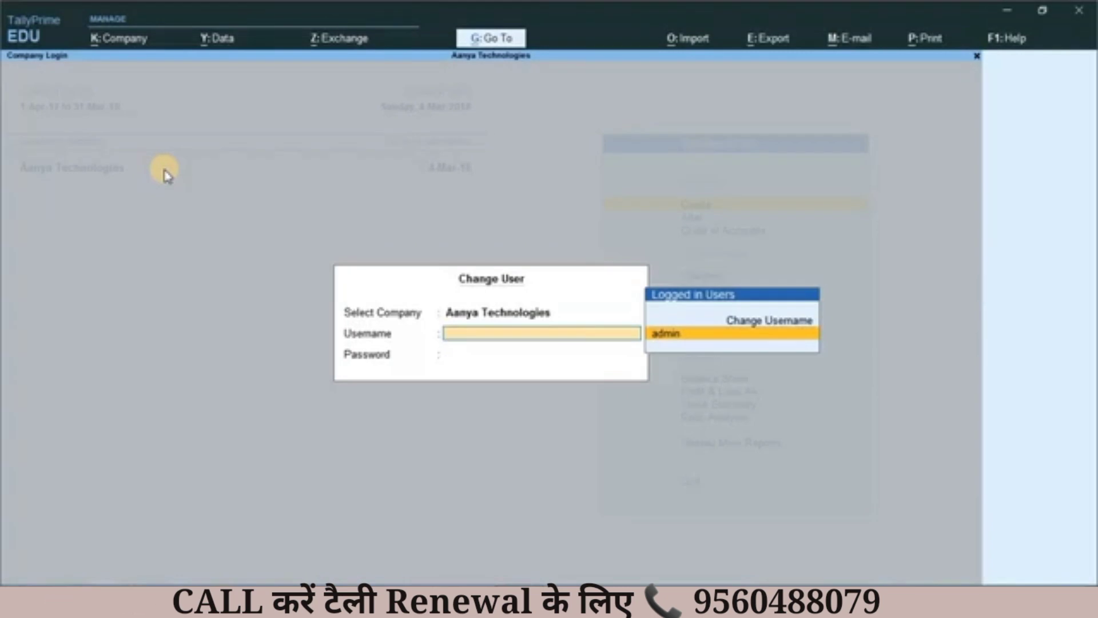
key("Up")
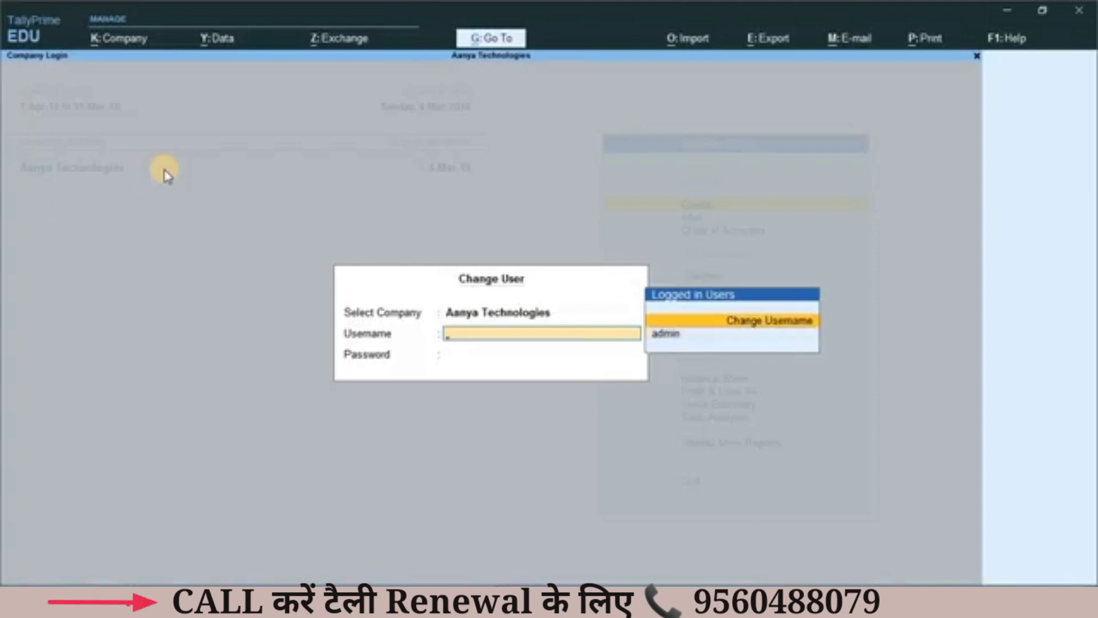
key("Return")
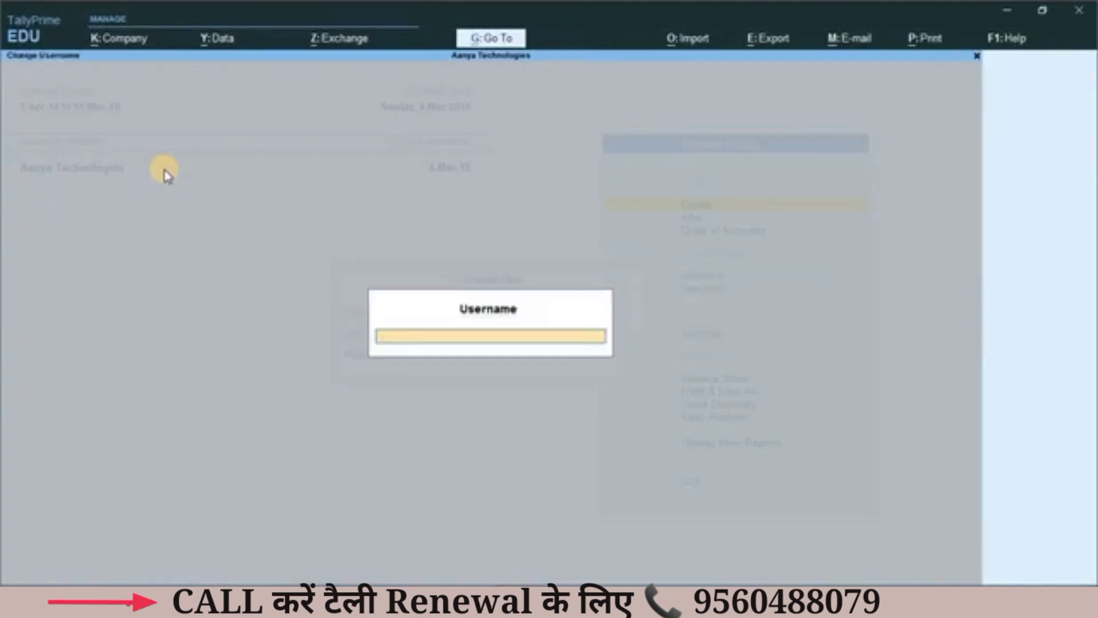
type("user")
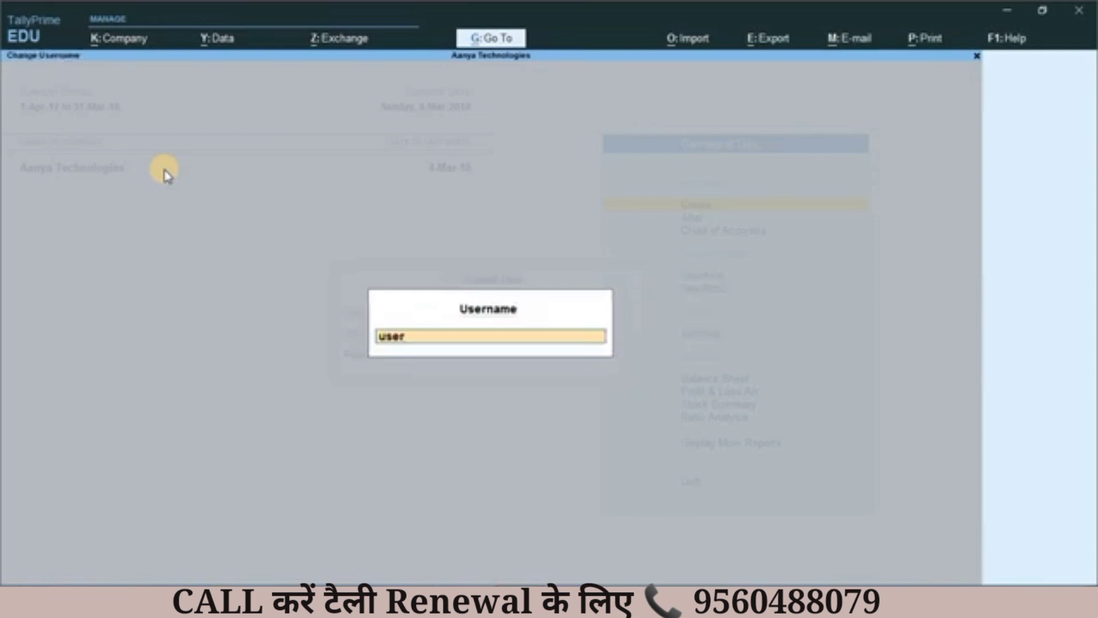
key("Return")
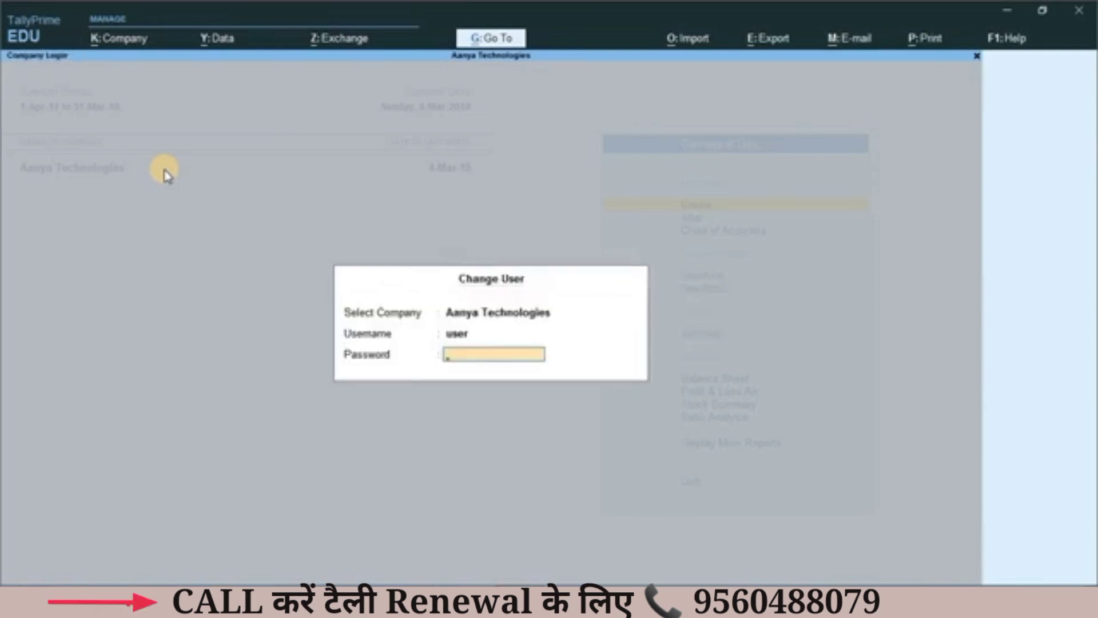
type("12")
key("Return")
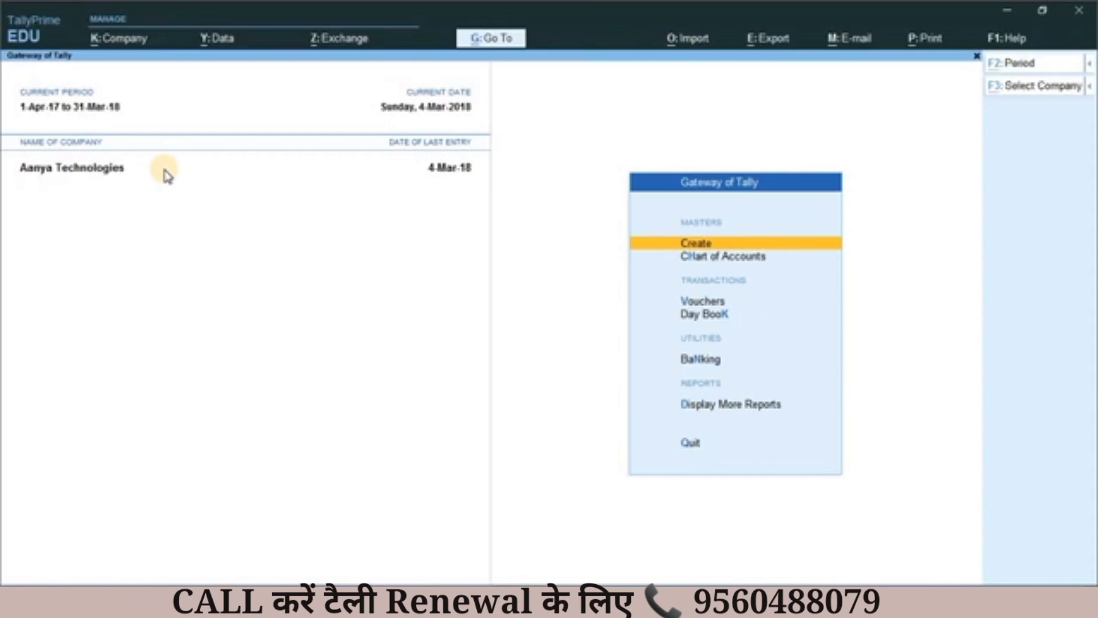
Step: Change the logged-in user of Aanya Technologies back to "admin", supplying the account password
key("alt+k")
key("Down")
key("Down")
key("Down")
key("Down")
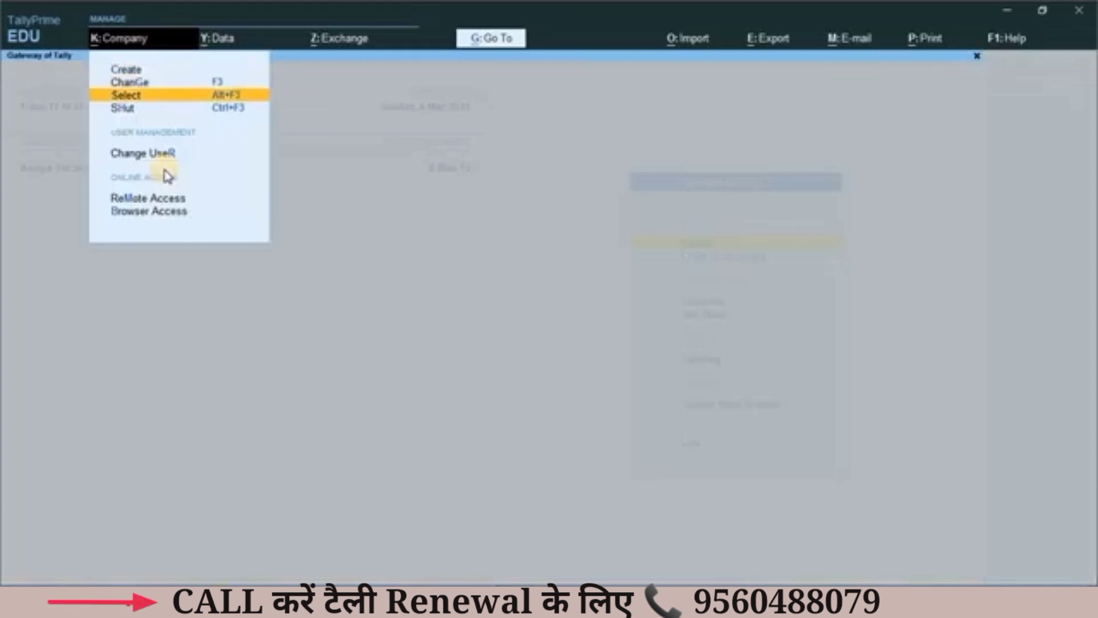
key("Up")
left_click(164, 169)
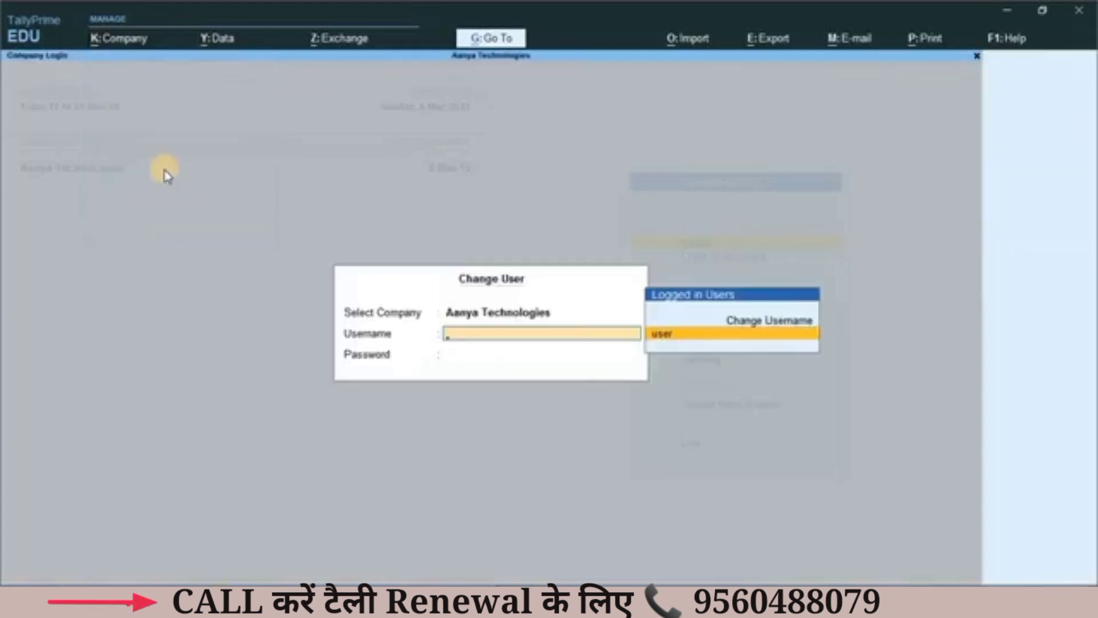
key("Up")
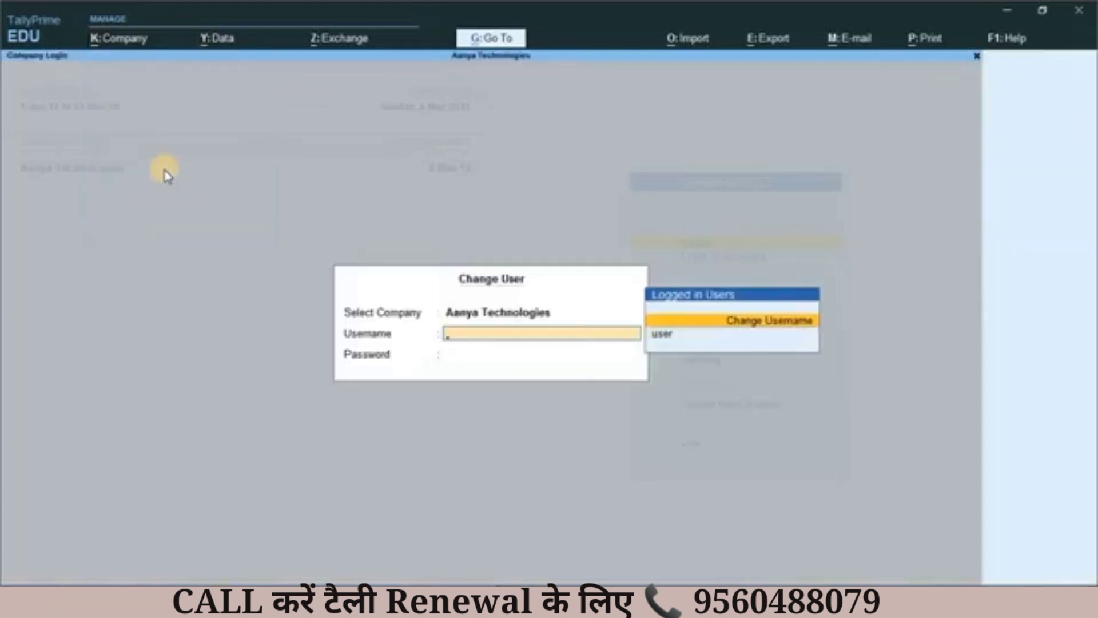
key("Return")
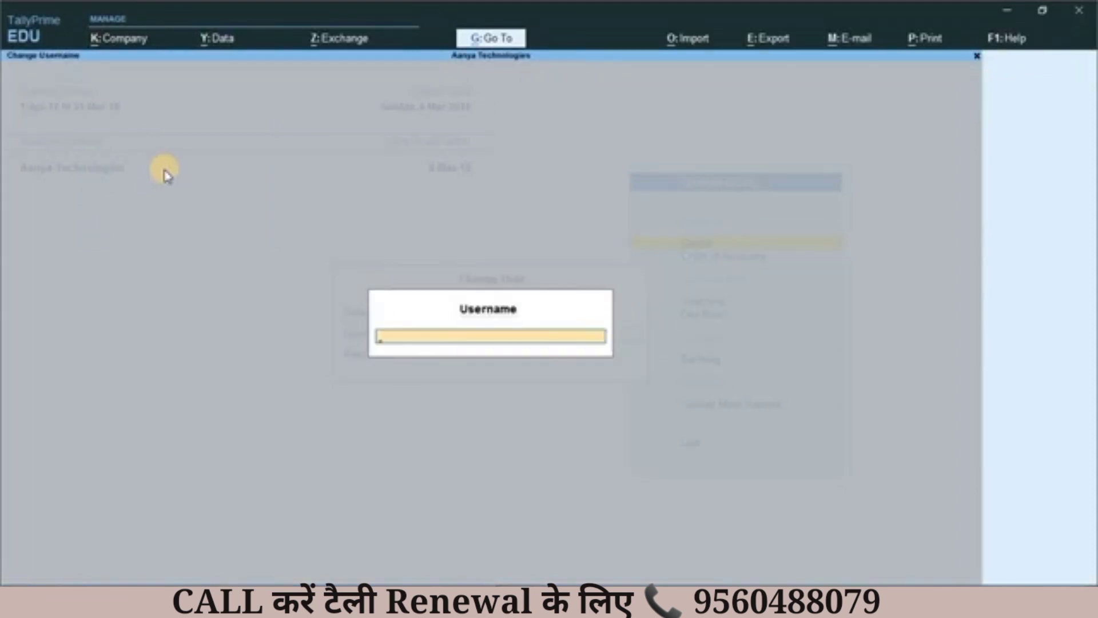
type("admin")
key("Return")
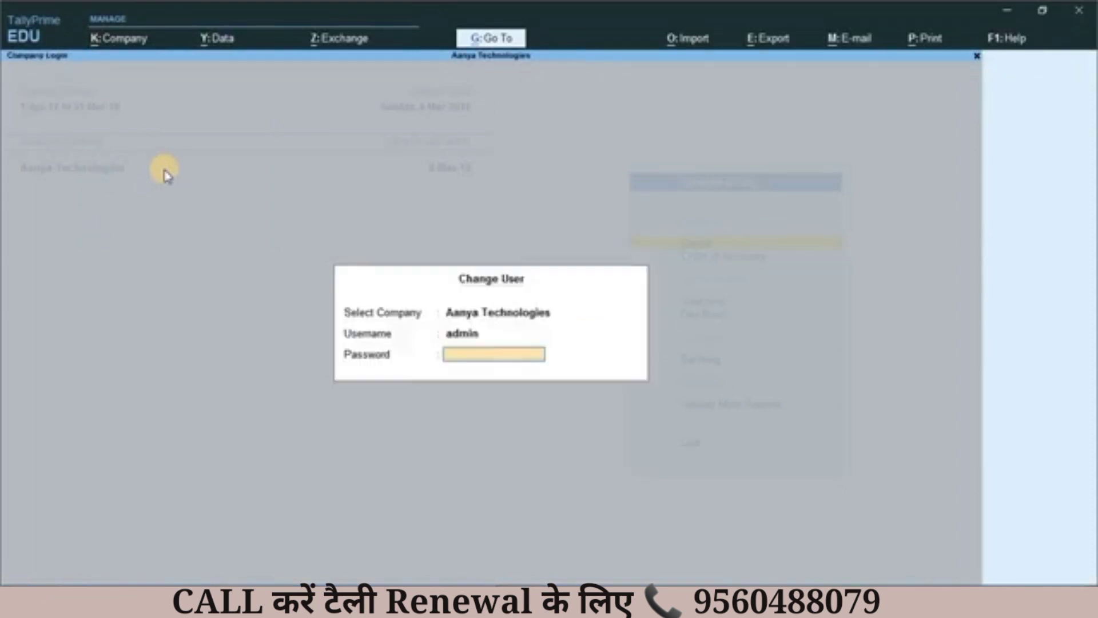
key("Return")
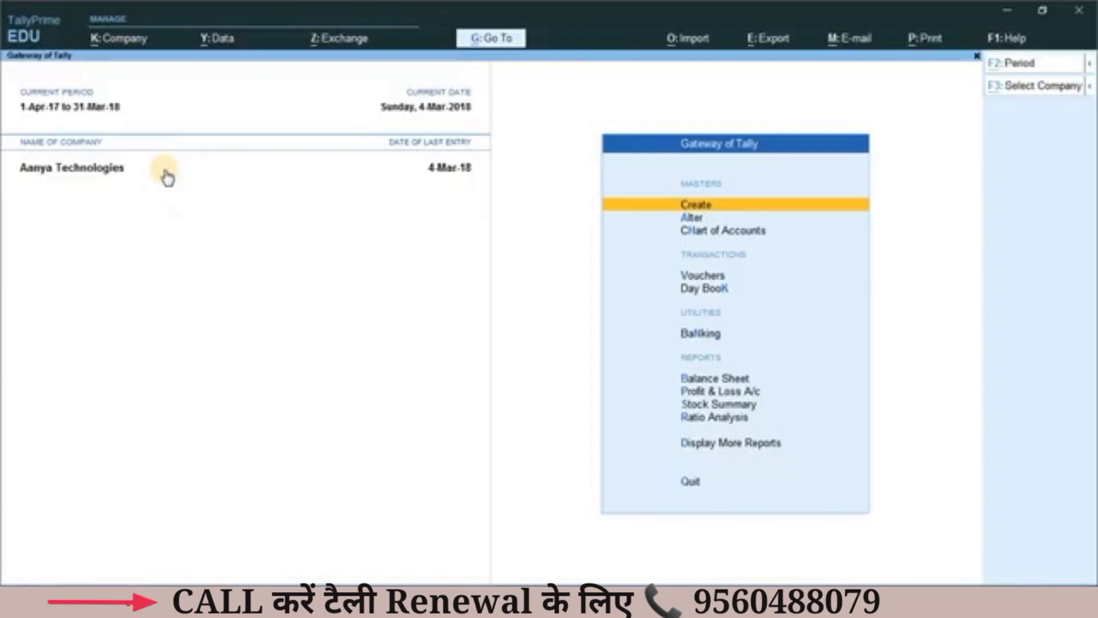
Step: View the Change Password form for the admin user, then close it without entering anything
key("alt+k")
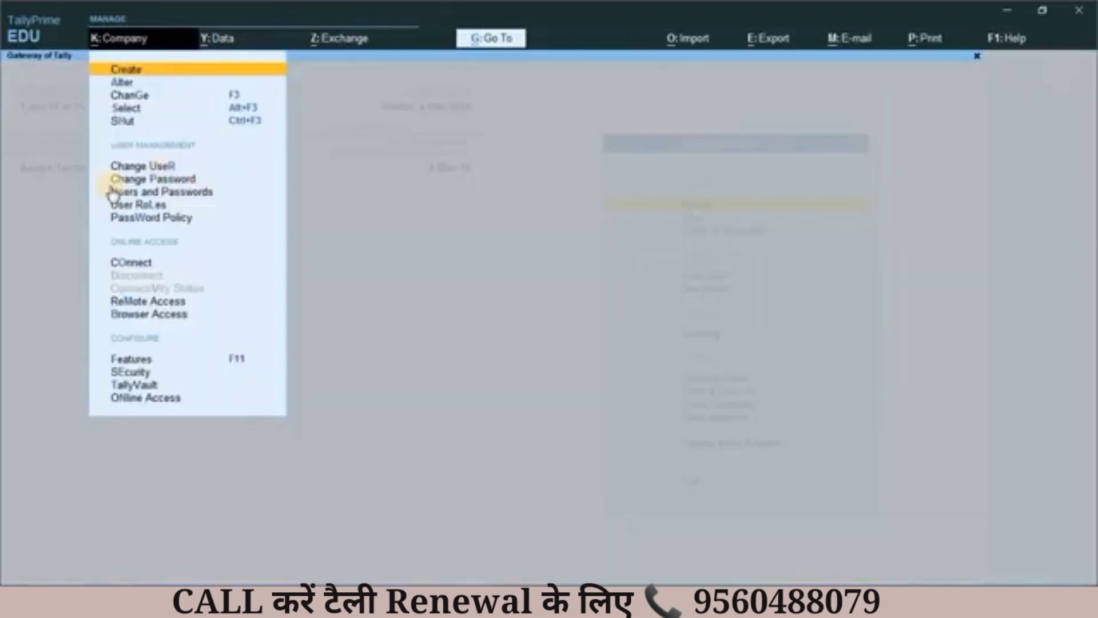
left_click(154, 179)
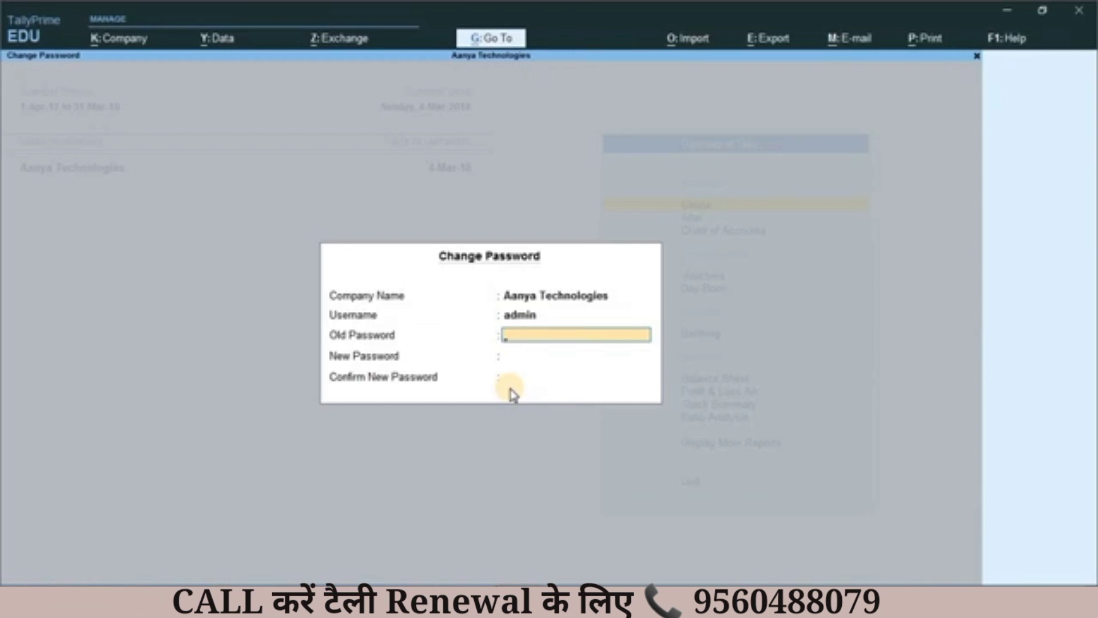
key("Escape")
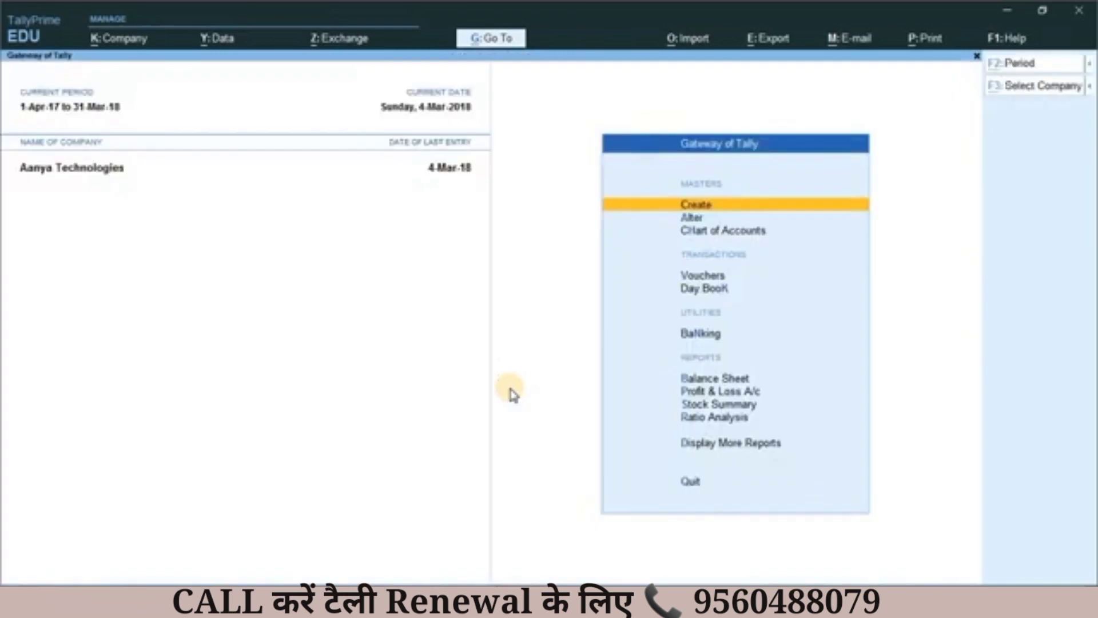
Step: Examine the company's list of users with their roles and access permissions, then leave it without saving
key("alt+k")
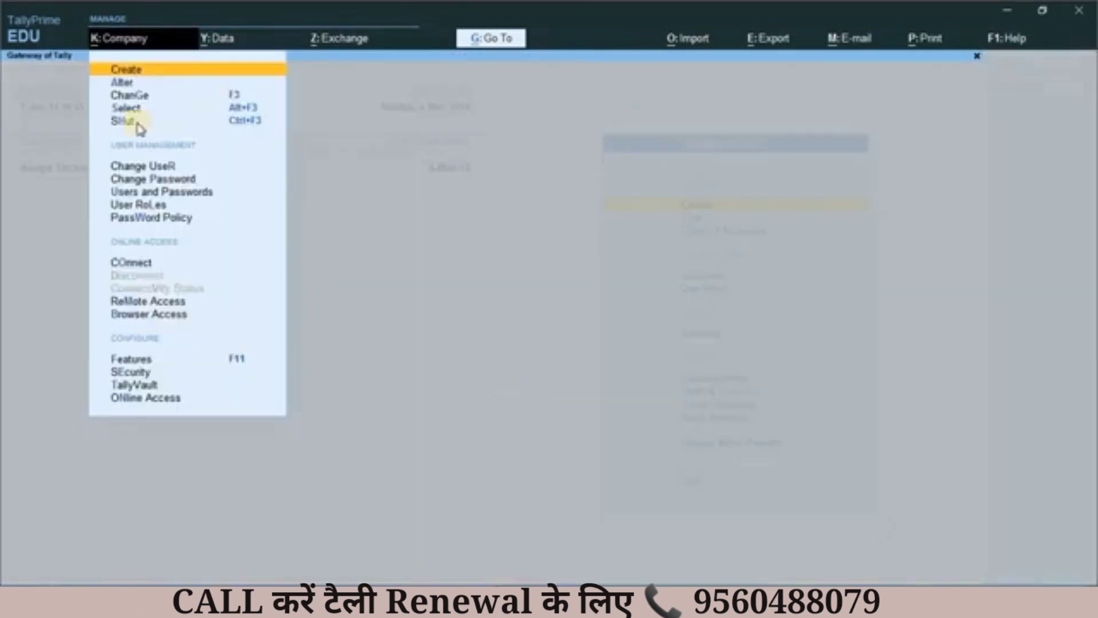
left_click(145, 191)
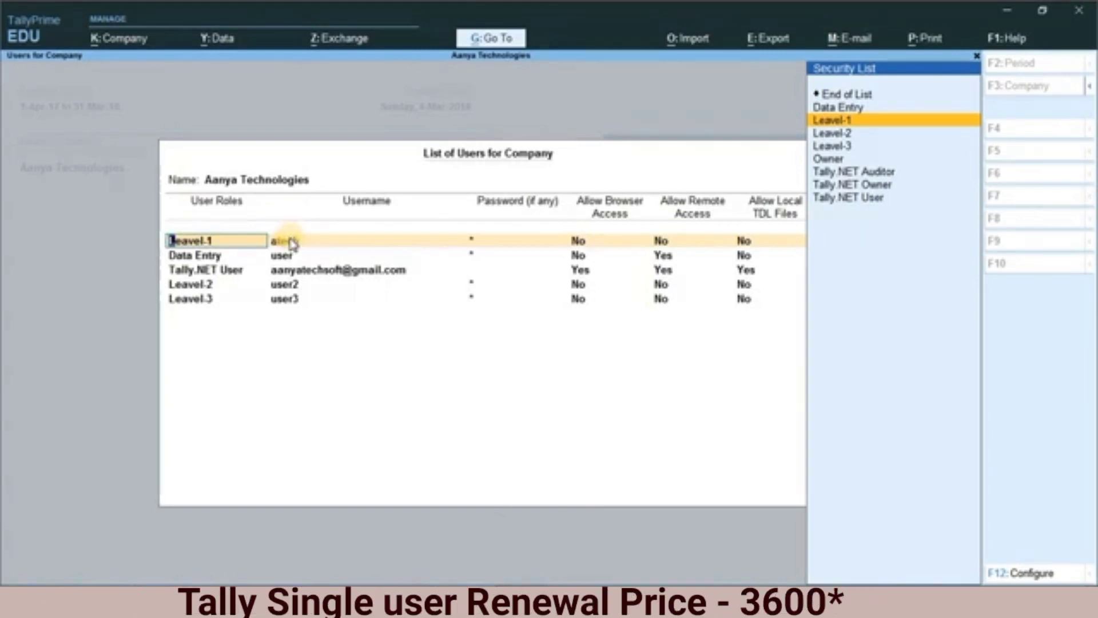
key("Return")
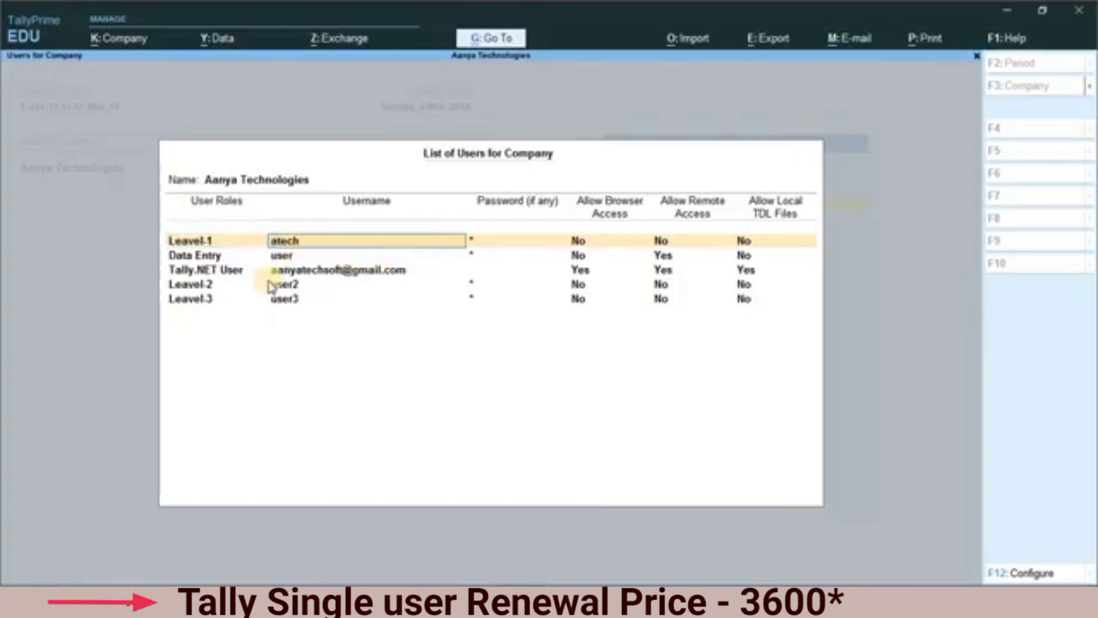
type("a")
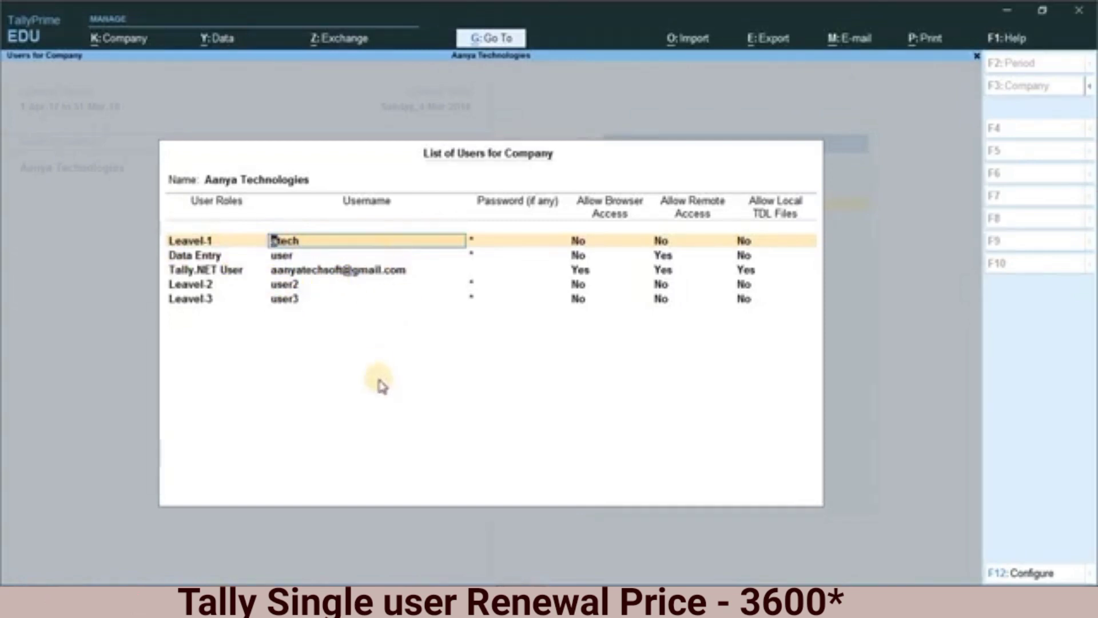
key("Escape")
key("Escape")
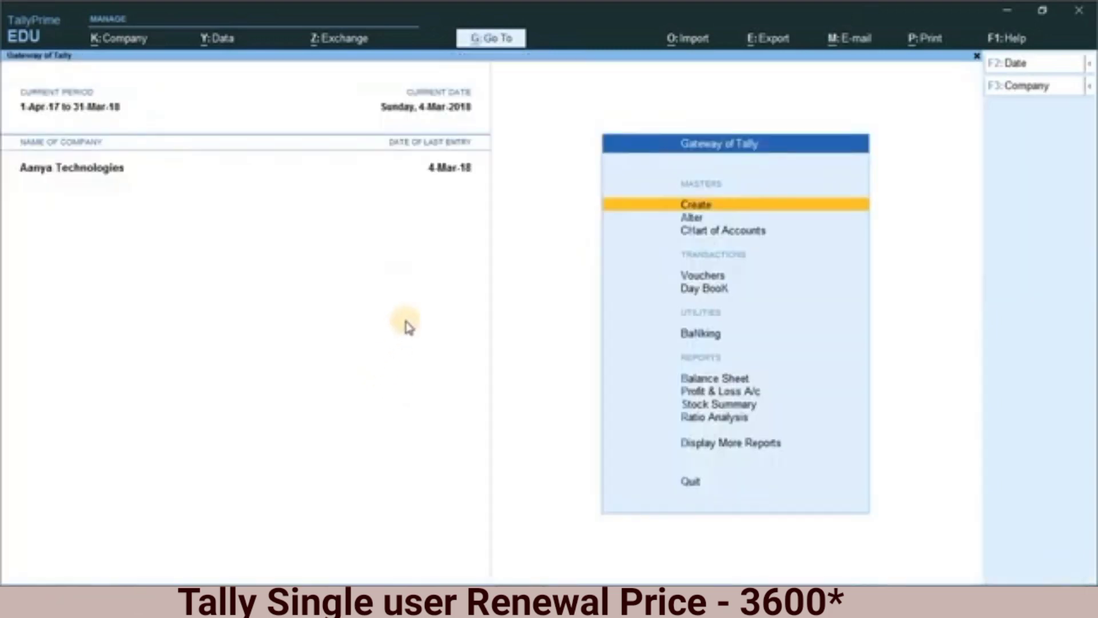
key("y")
Step: Open the Leavel-1 security level from the company's user roles
key("alt+k")
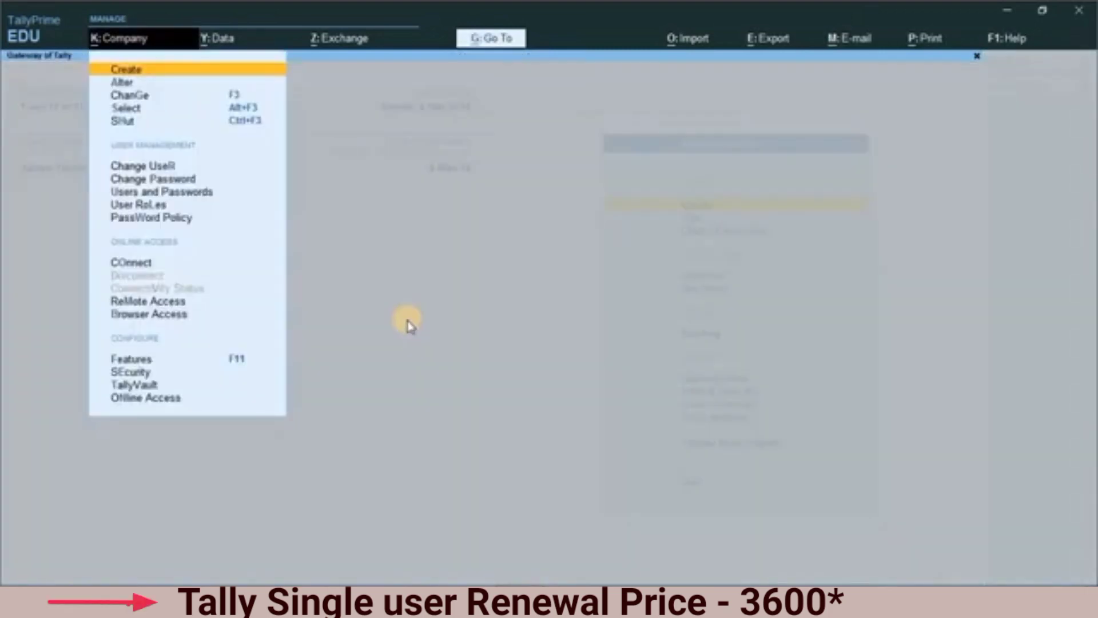
key("Down")
key("Down")
key("Down")
key("Down")
key("Down")
key("Down")
key("Down")
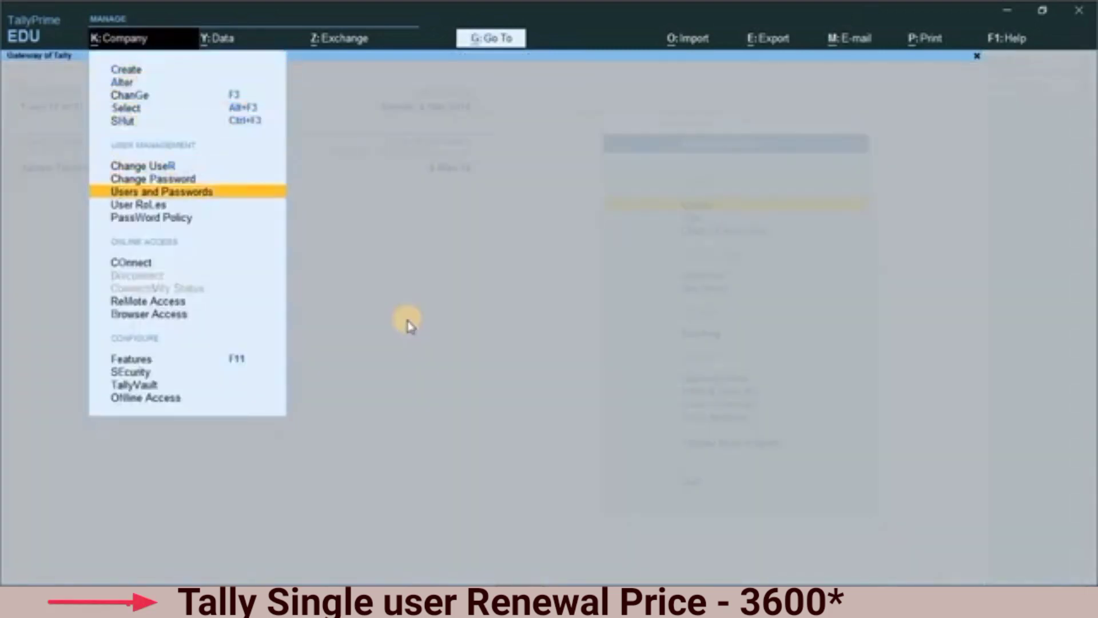
key("Down")
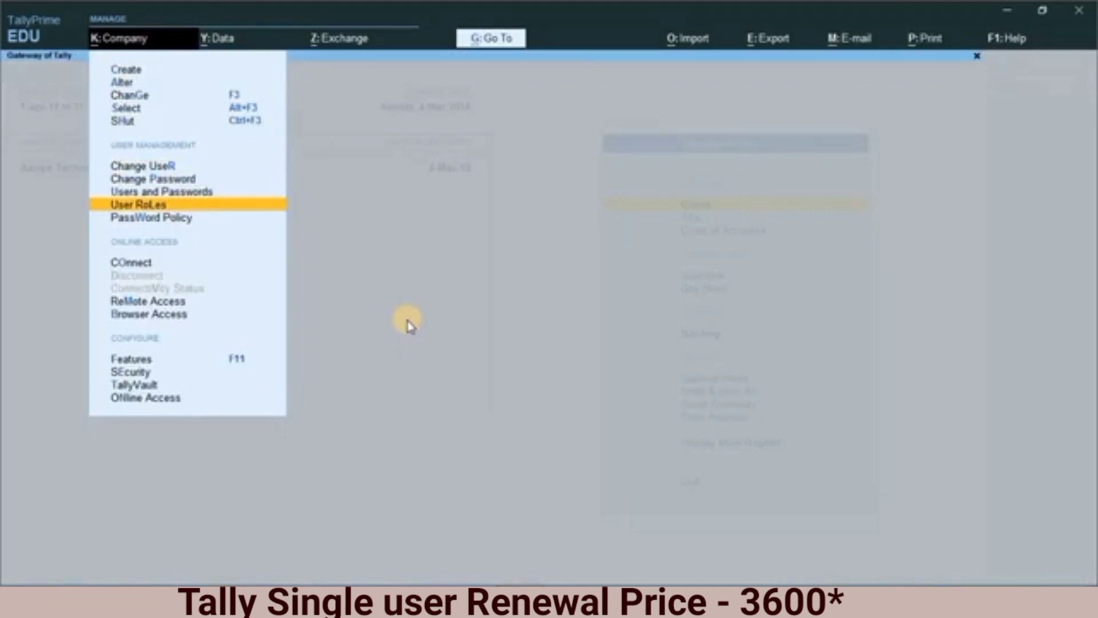
key("Return")
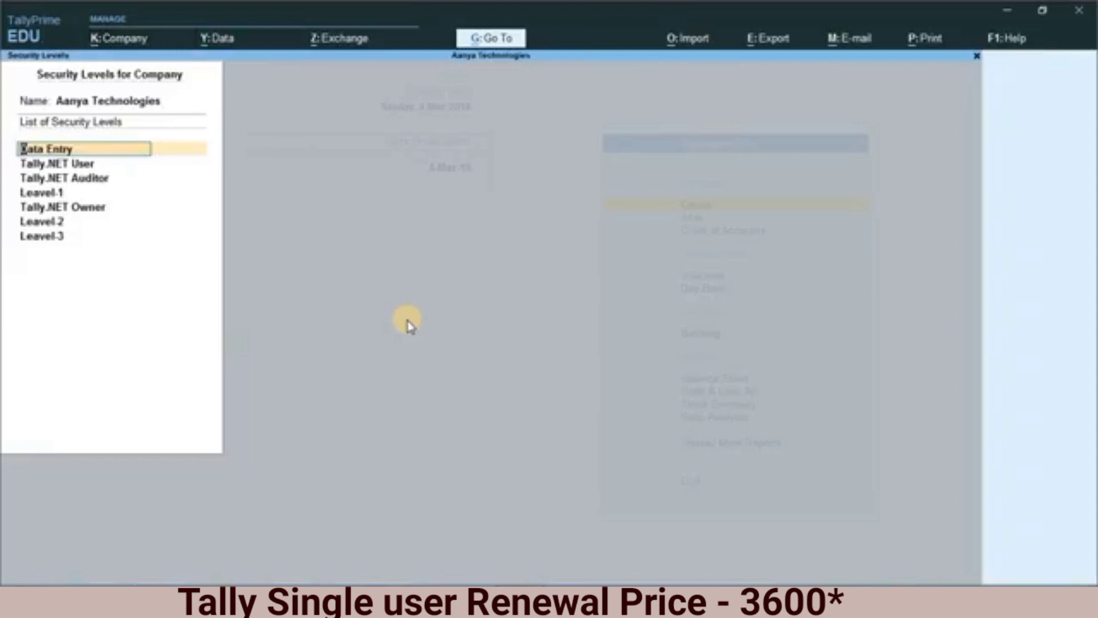
key("Down")
key("Down")
key("Down")
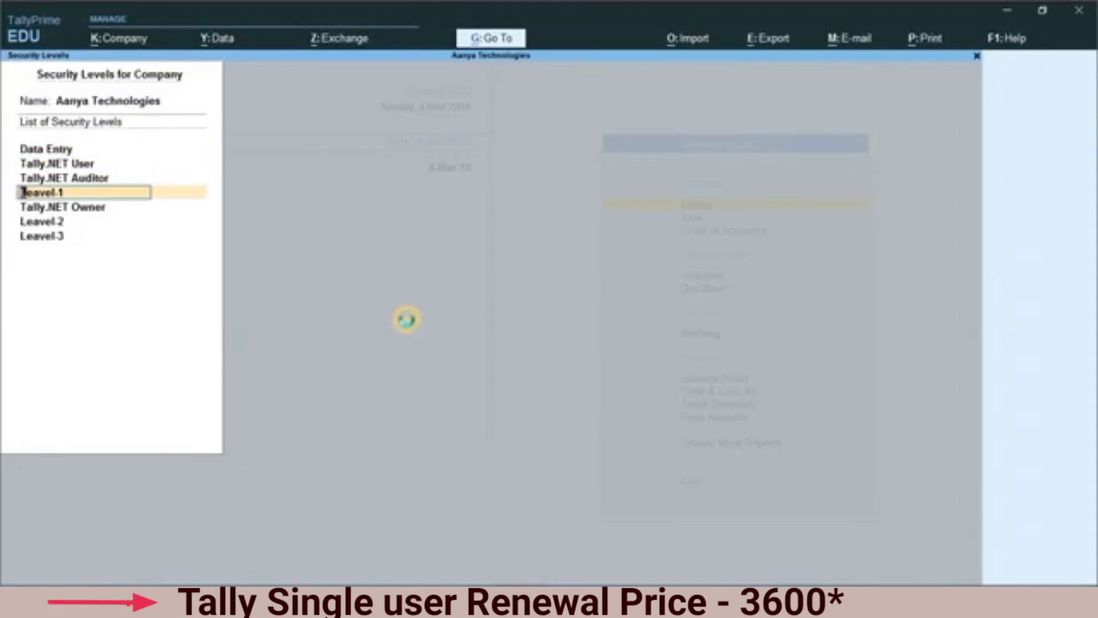
key("Return")
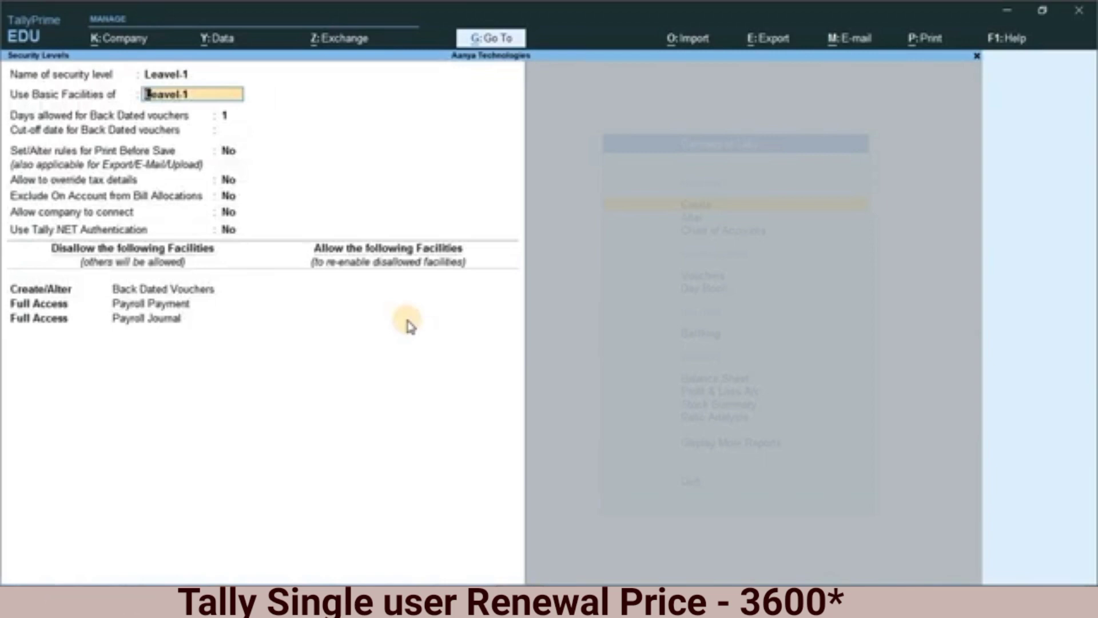
Step: Review the Leavel-1 level's basic settings and its list of disallowed facilities
key("Return")
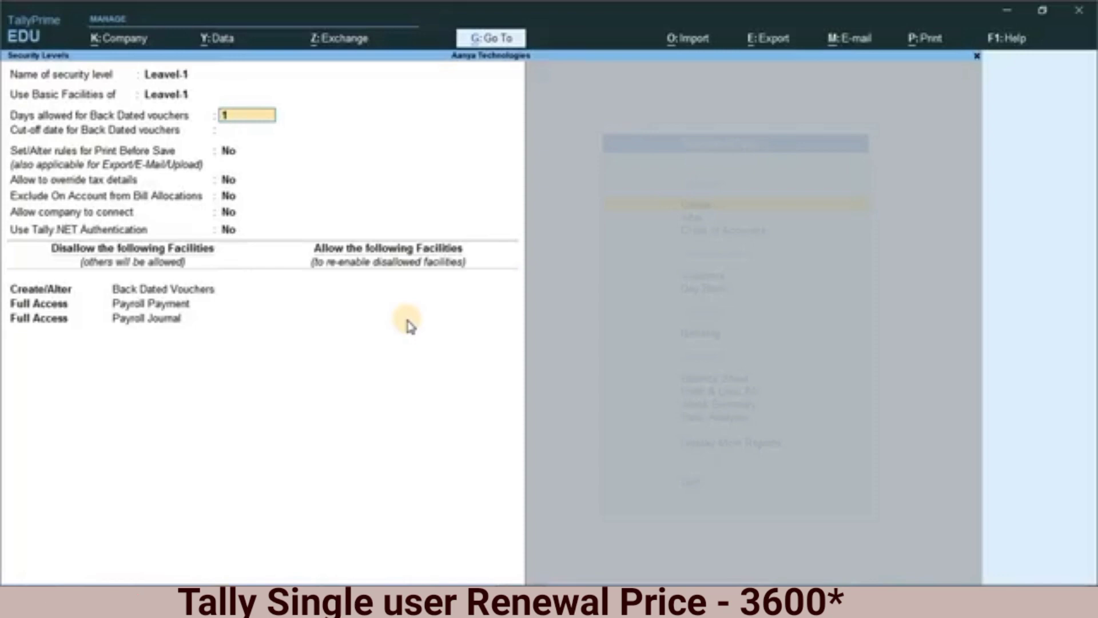
key("Return")
key("Return")
key("Return")
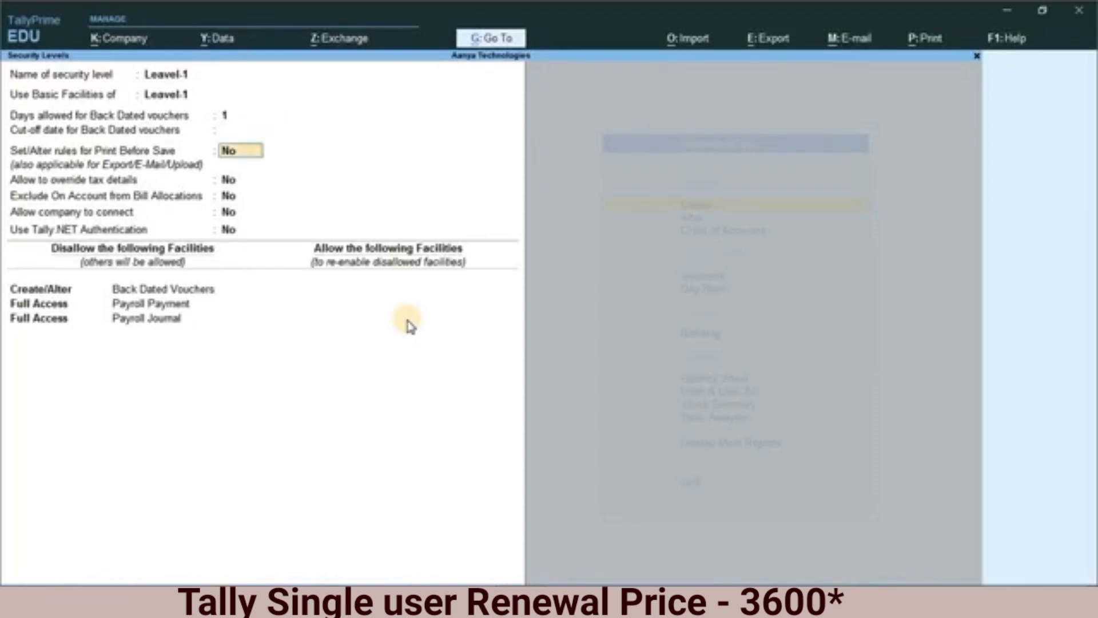
key("Return")
key("Return")
key("Return")
key("Return")
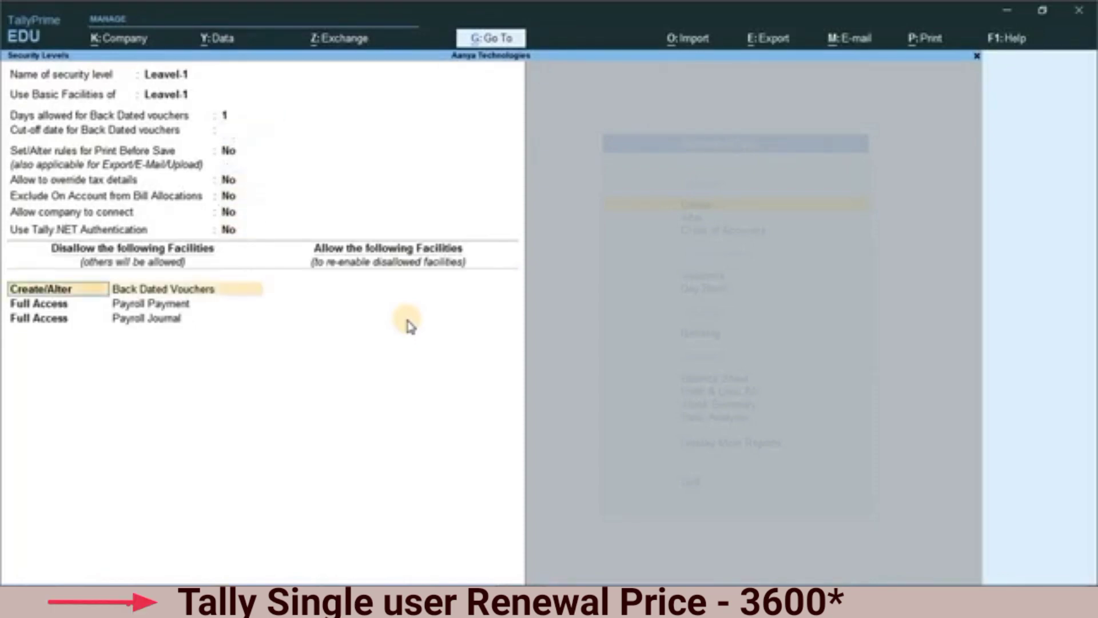
key("Return")
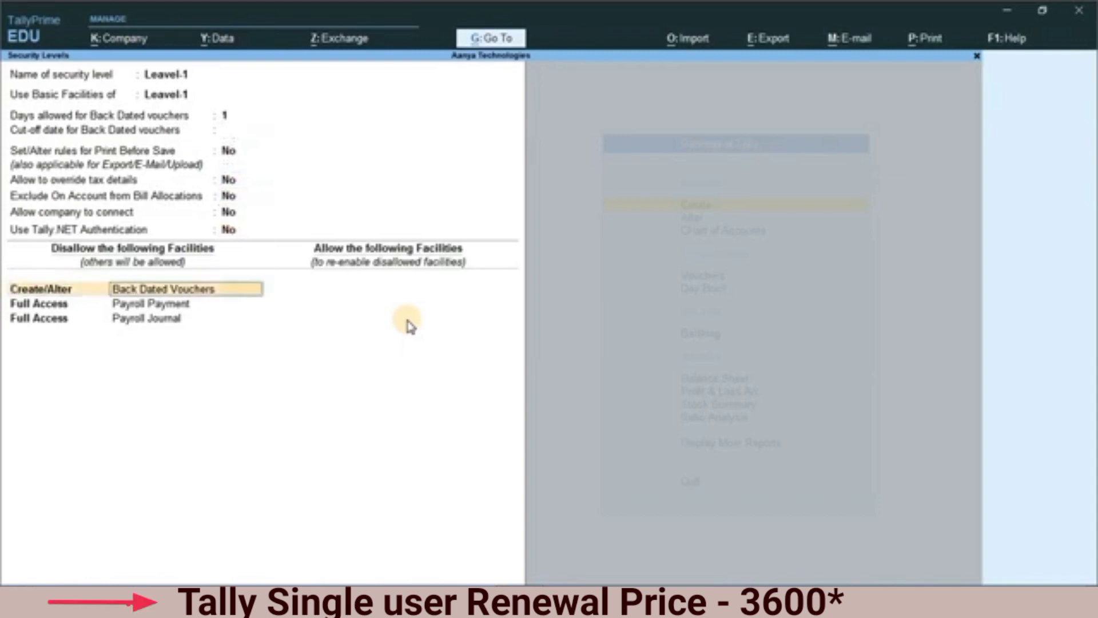
key("Return")
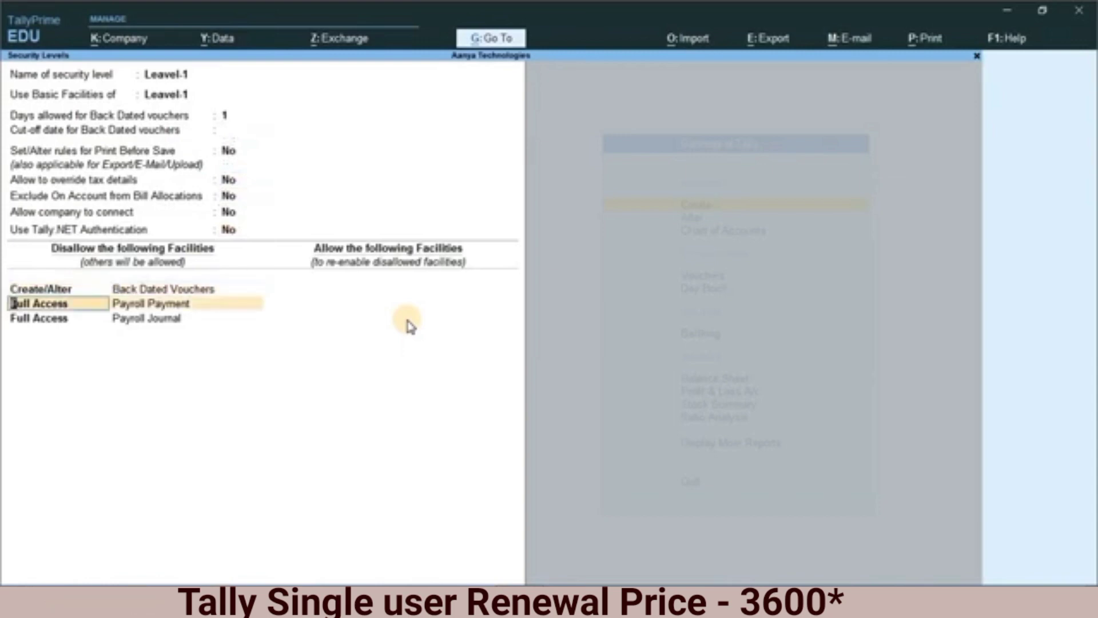
key("Return")
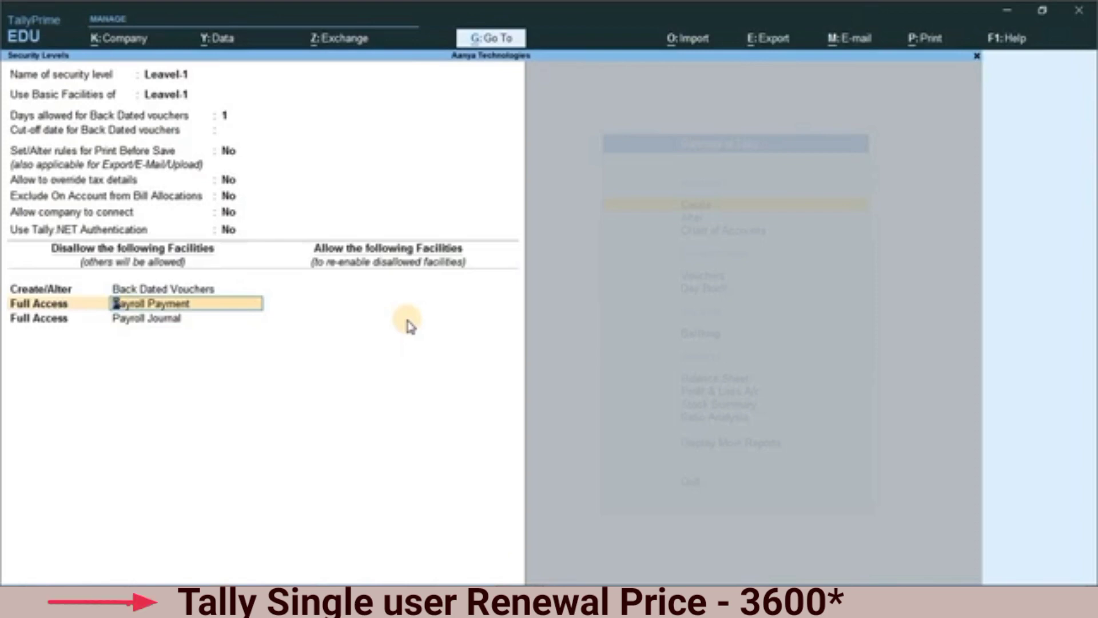
key("Return")
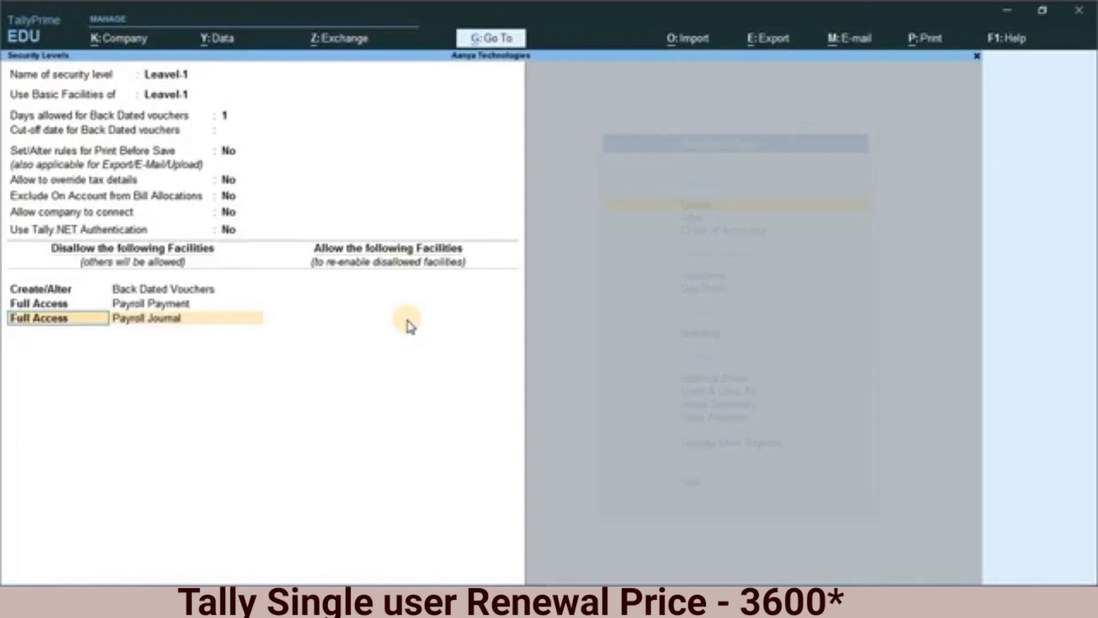
key("Return")
key("Return")
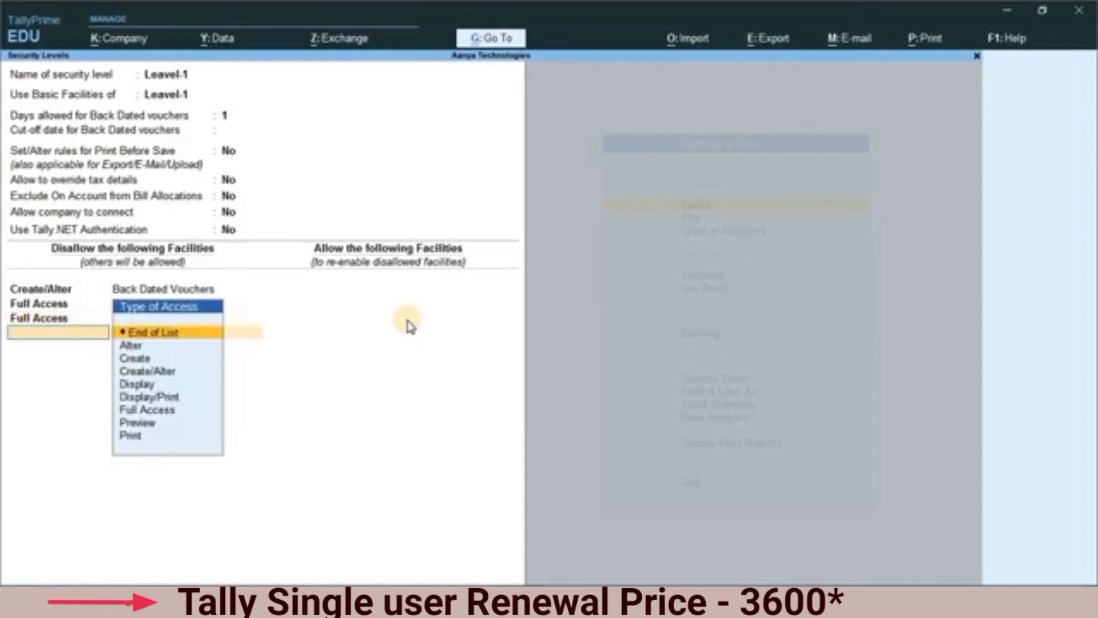
Step: Add full access to Vouchers to the disallowed facilities of the Leavel-1 security level
key("Down")
key("Down")
key("Down")
key("Down")
key("Down")
key("Down")
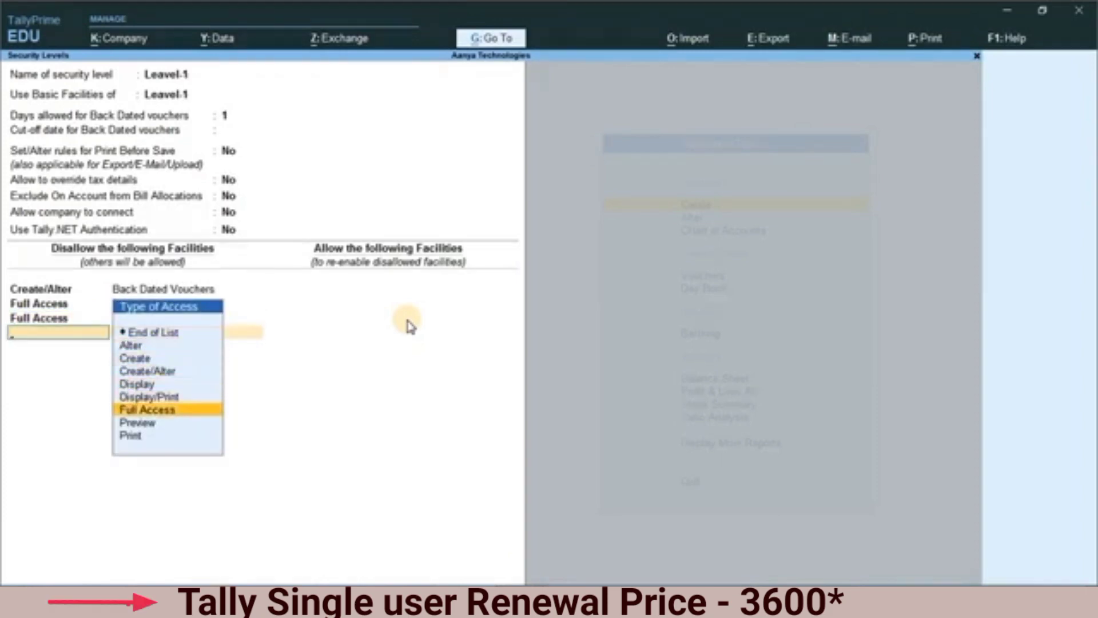
key("Return")
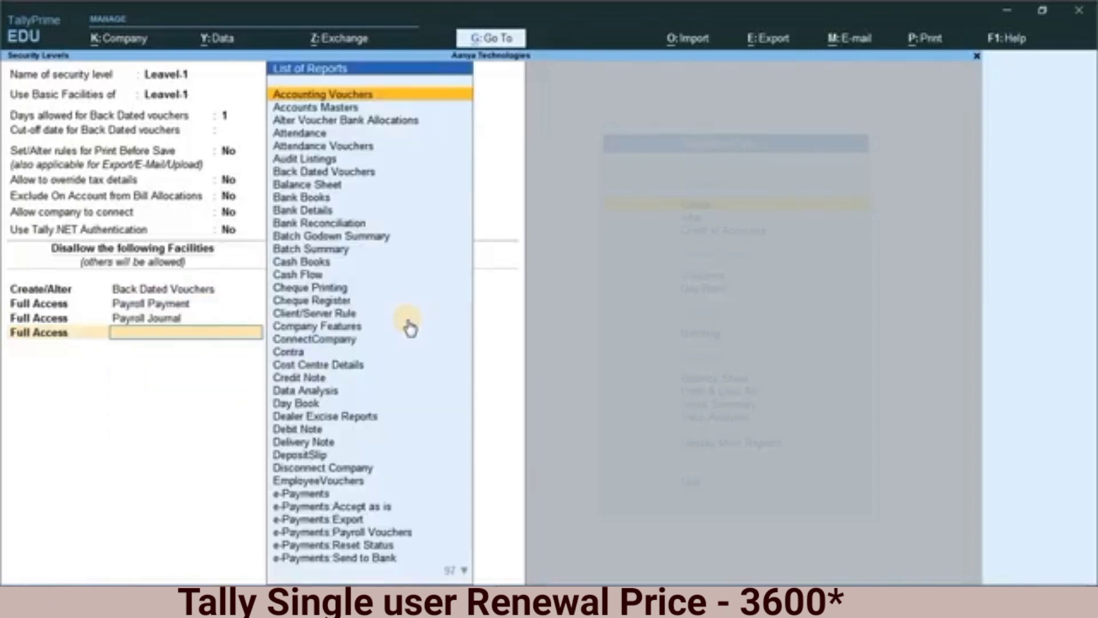
type("Vou")
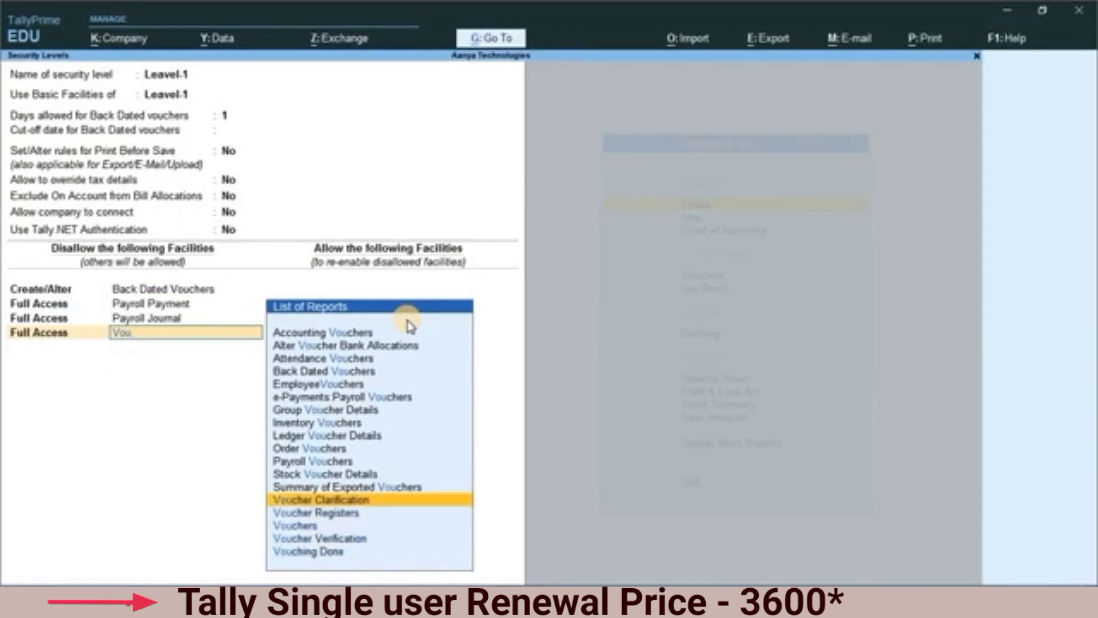
key("Down")
key("Down")
key("Return")
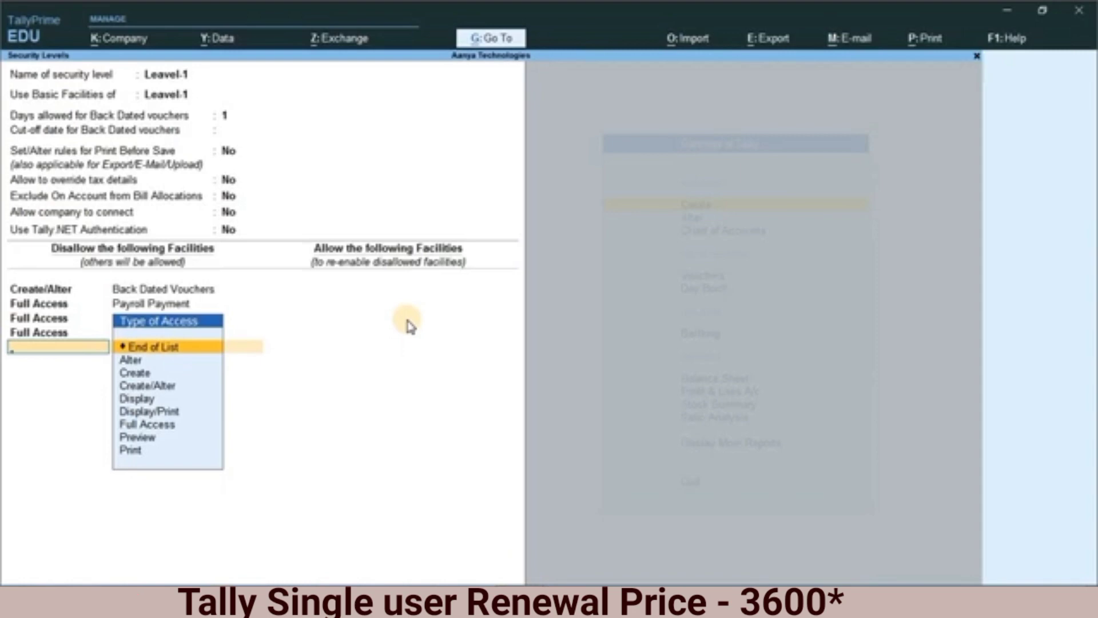
Step: End the facility list, accept the Leavel-1 security level and leave the company's list of security levels
key("Return")
key("ctrl+a")
key("Escape")
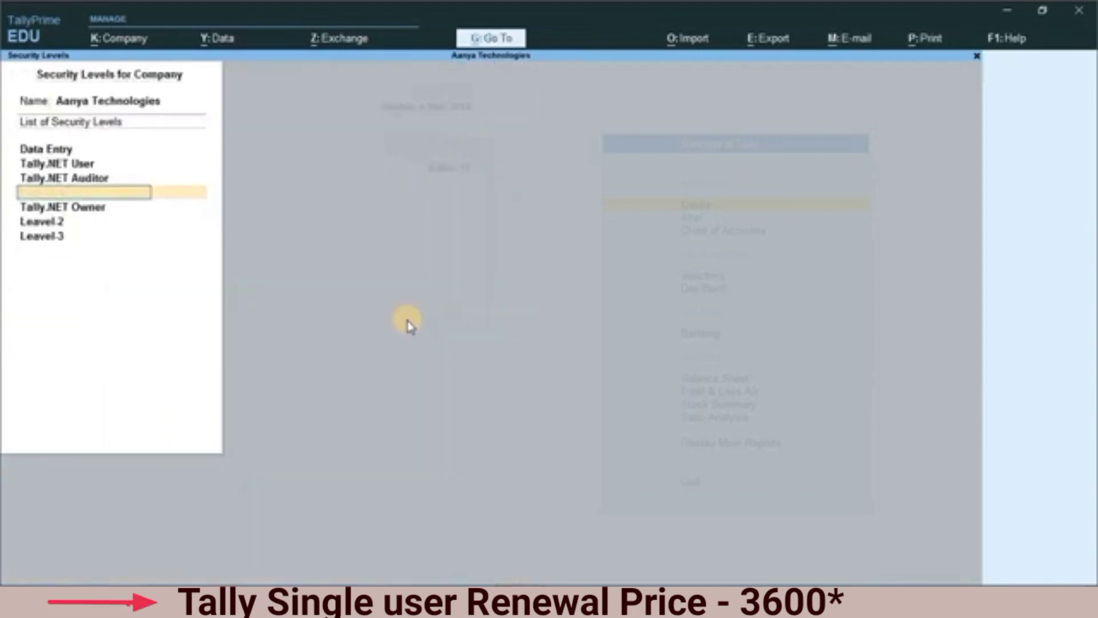
key("Escape")
key("Return")
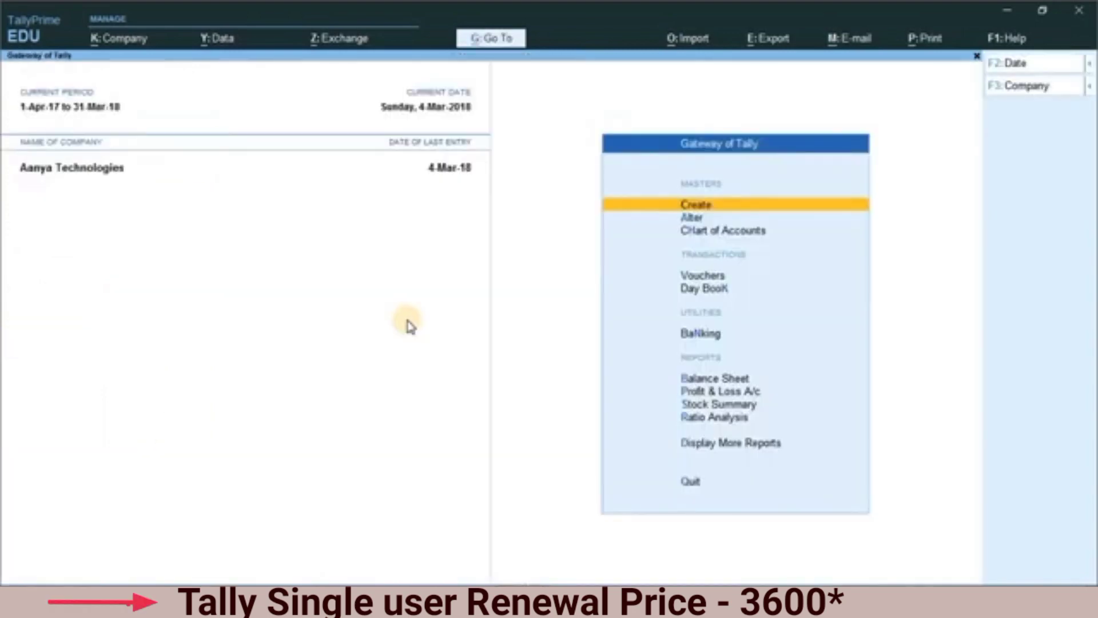
Step: Check the role, username and password fields of the Leavel-1 user in the company's user list, then leave it without saving
key("alt+k")
key("Down")
key("Down")
key("Down")
key("Down")
key("Down")
key("Down")
key("Down")
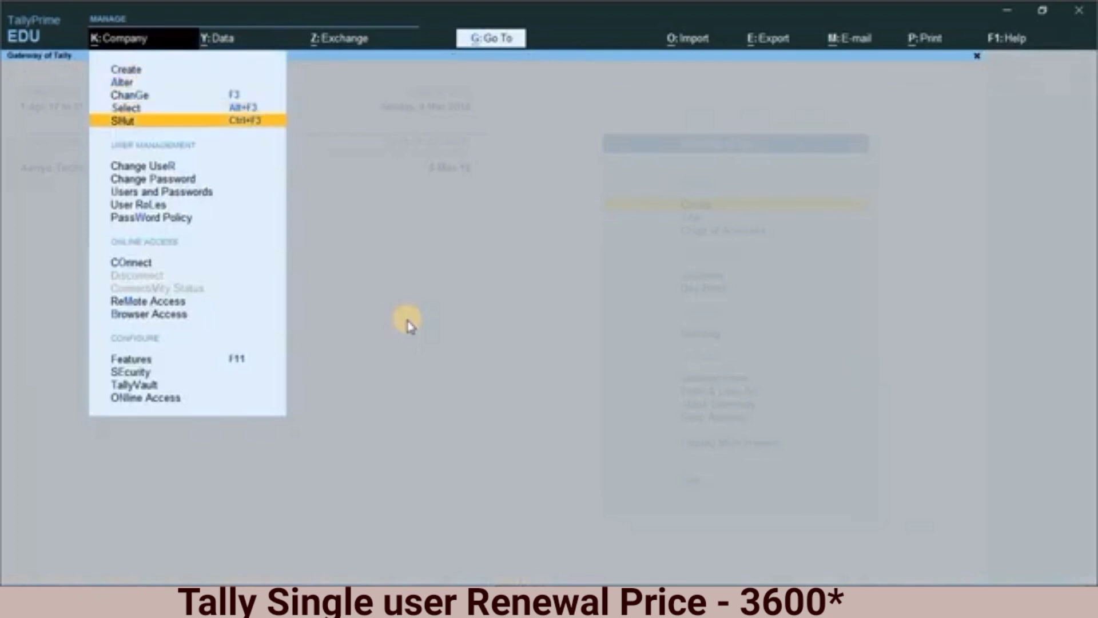
key("Return")
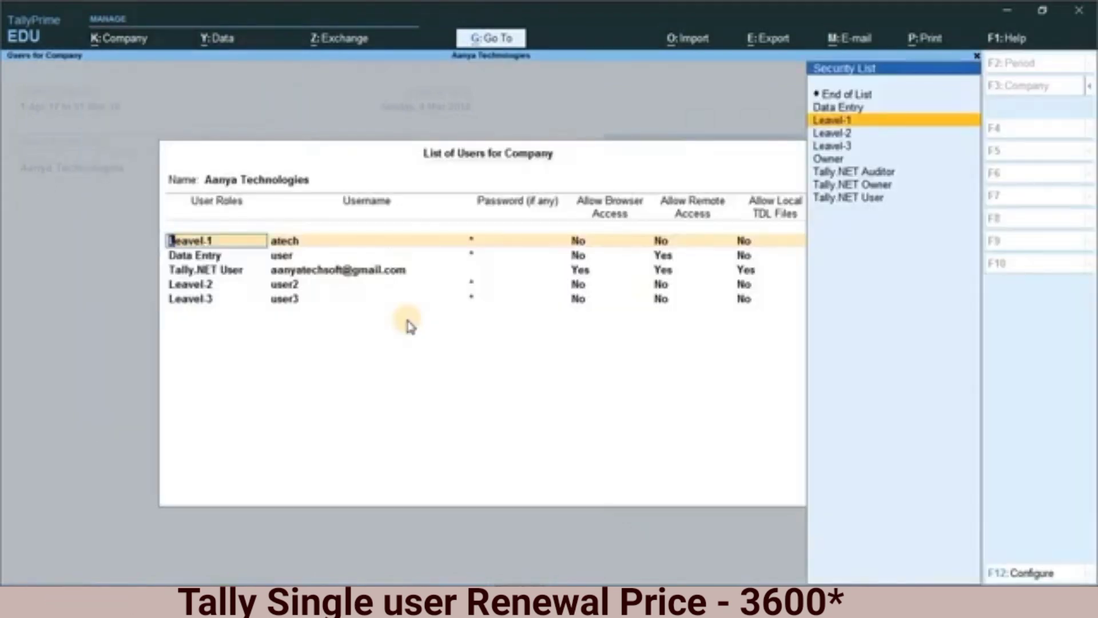
key("Return")
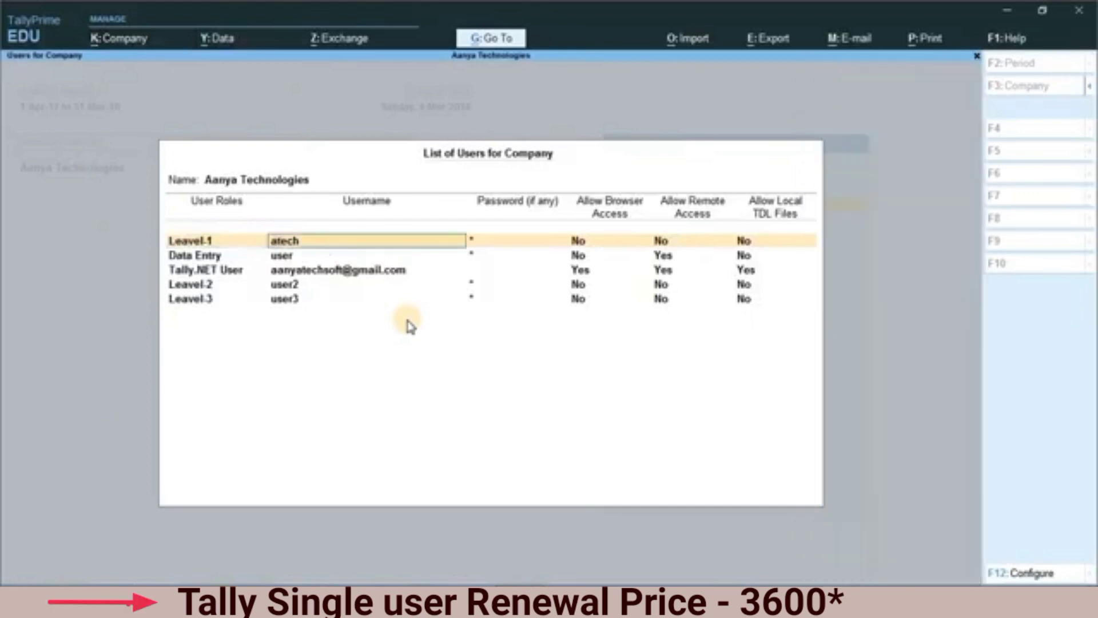
key("Return")
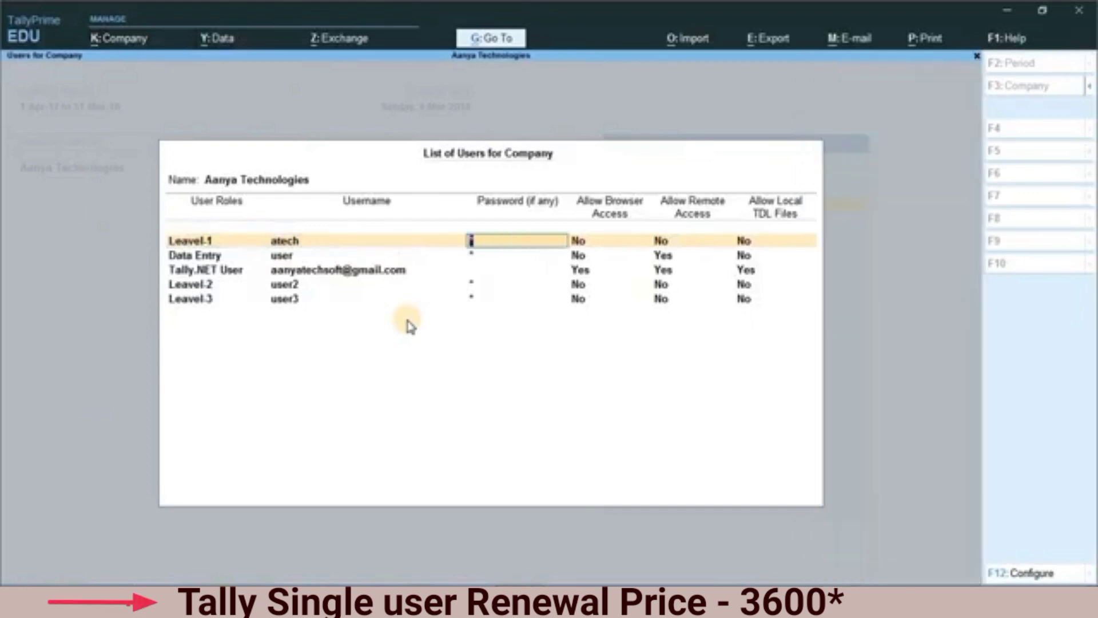
key("Return")
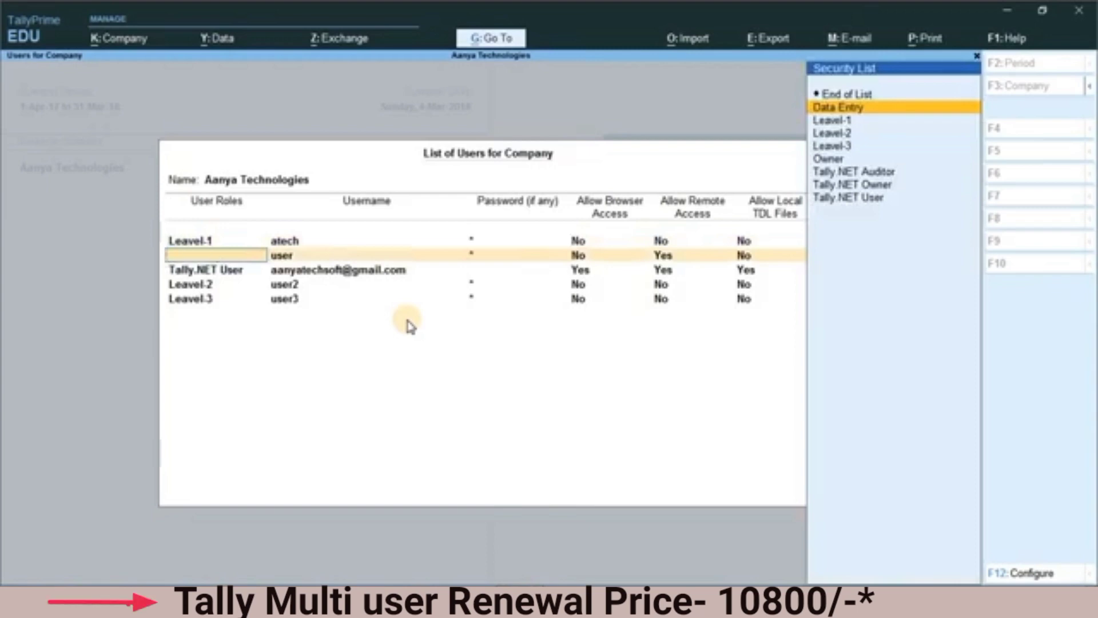
key("Escape")
key("y")
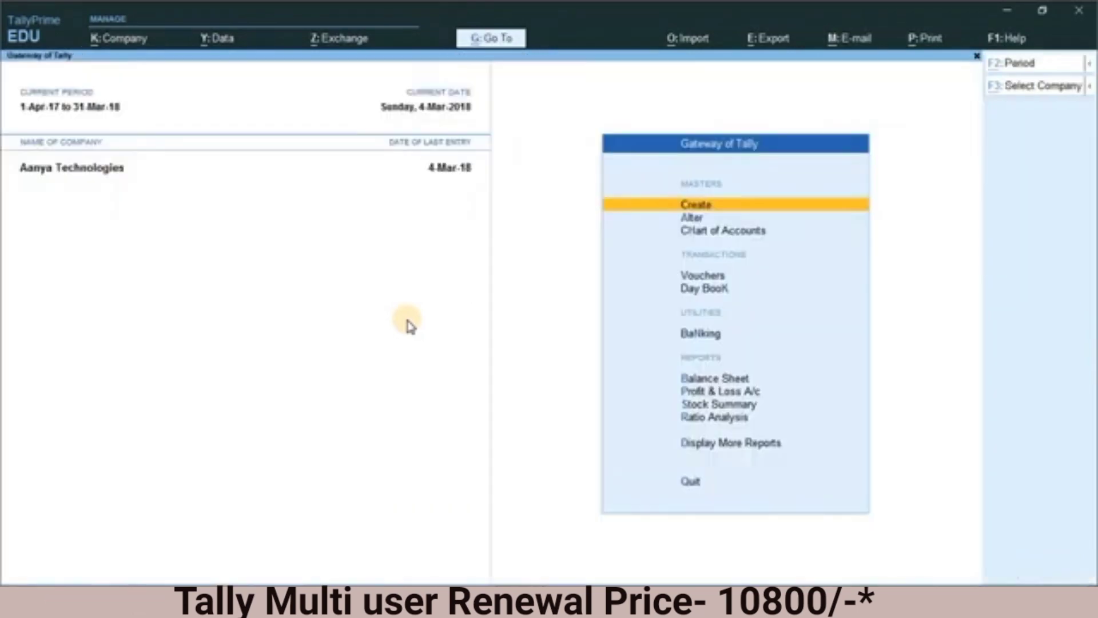
Step: Open the Leavel-2 security level from the company's user roles
key("alt+k")
key("Down")
key("Down")
key("Down")
key("Down")
key("Down")
key("Down")
key("Down")
key("Down")
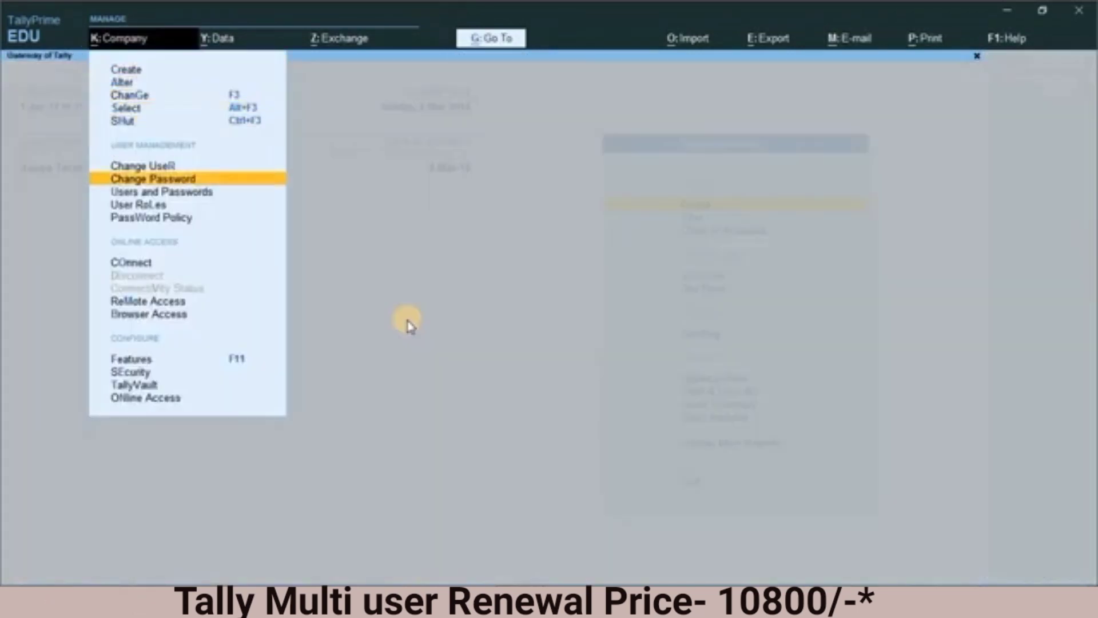
key("Return")
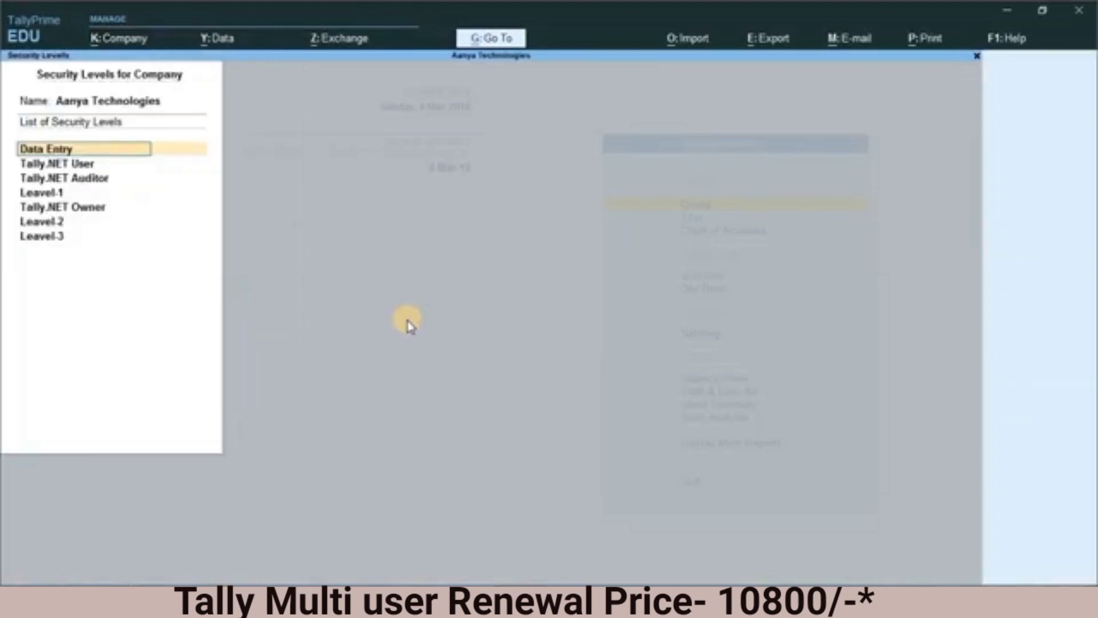
key("Down")
key("Down")
key("Down")
key("Down")
key("Down")
key("Return")
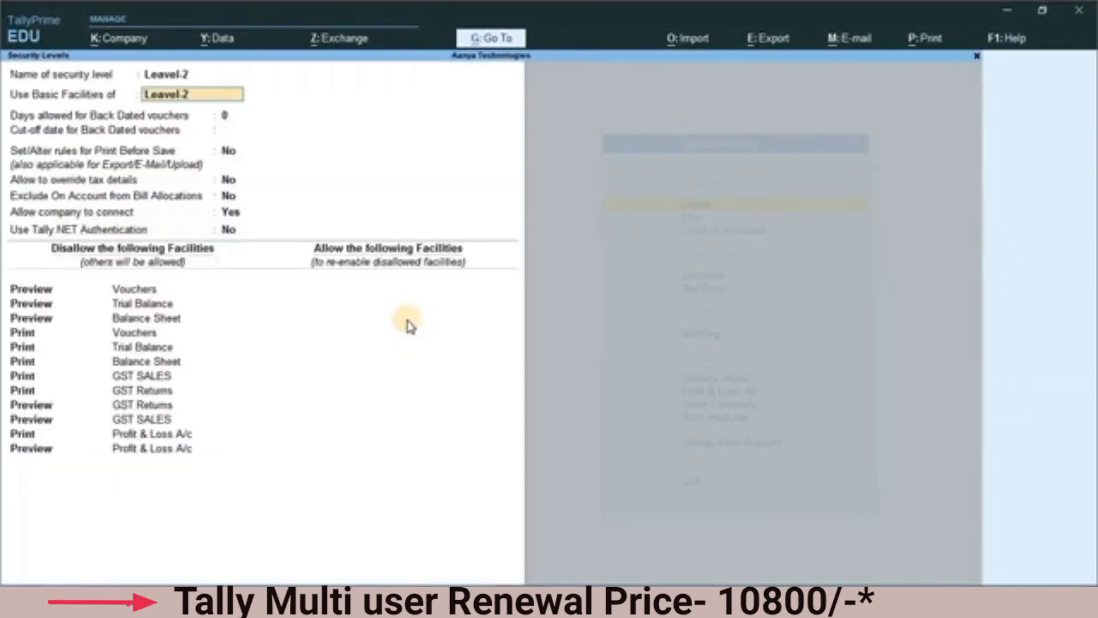
Step: Set "Allow company to connect" to No for the Leavel-2 security level
key("Return")
key("Return")
key("Return")
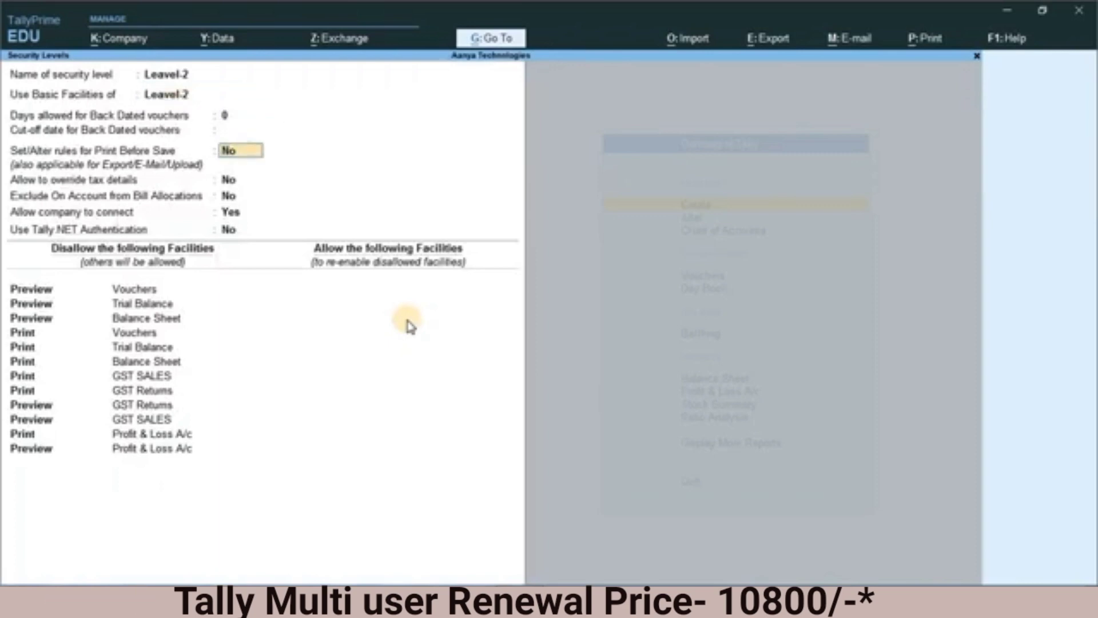
key("Return")
key("Return")
key("Return")
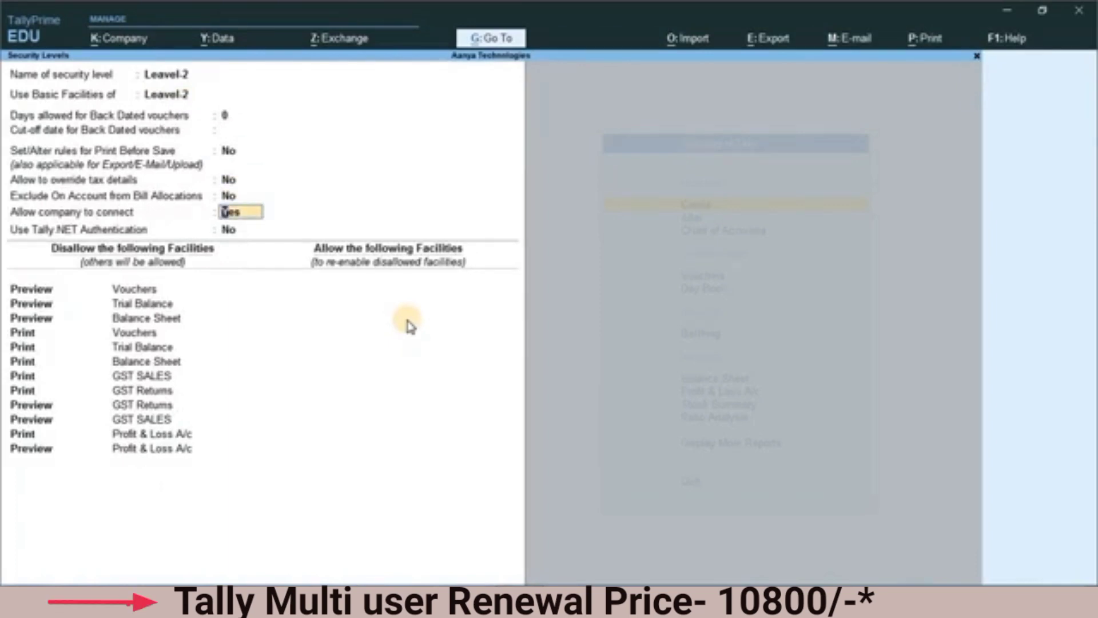
key("n")
key("Return")
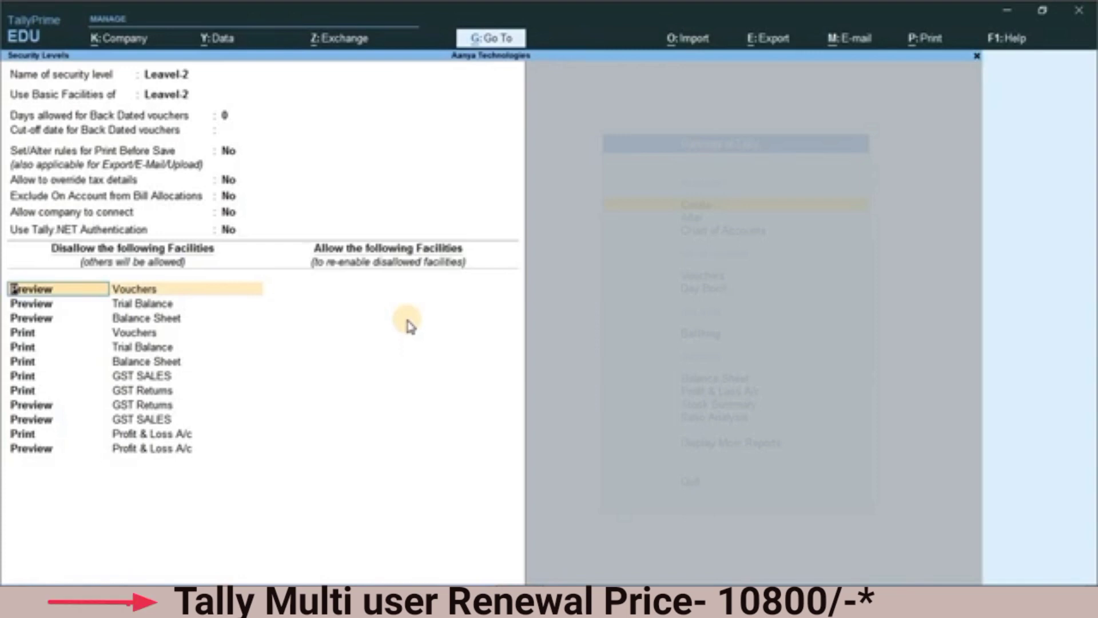
Step: Review the preview and print restrictions in the disallowed facilities of Leavel-2, from Vouchers down to Profit & Loss A/c
key("Return")
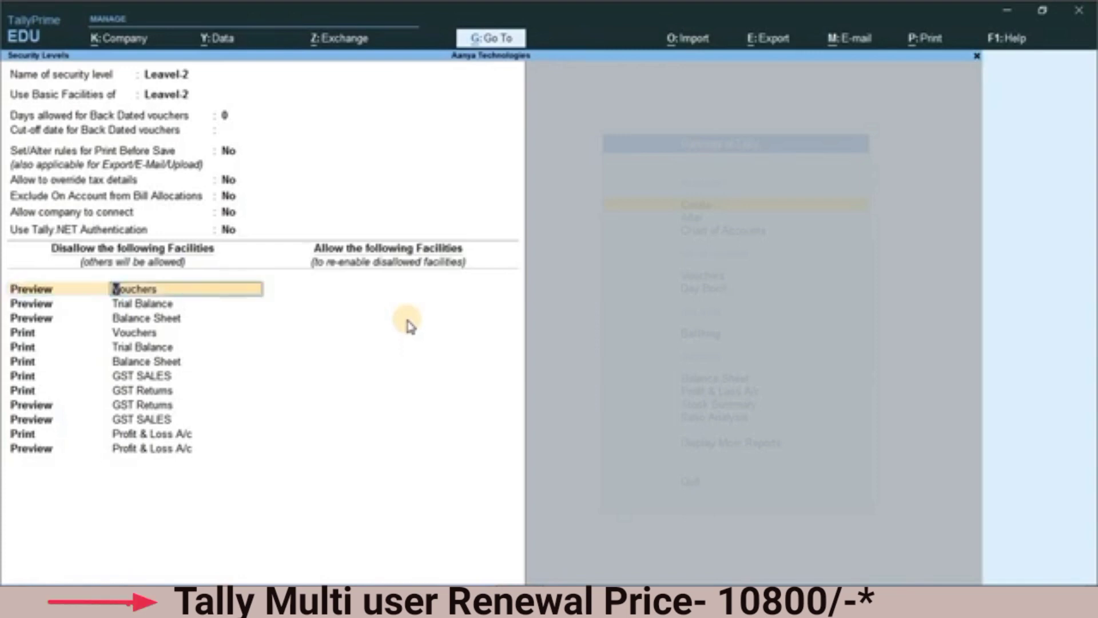
key("Return")
key("Return")
key("Return")
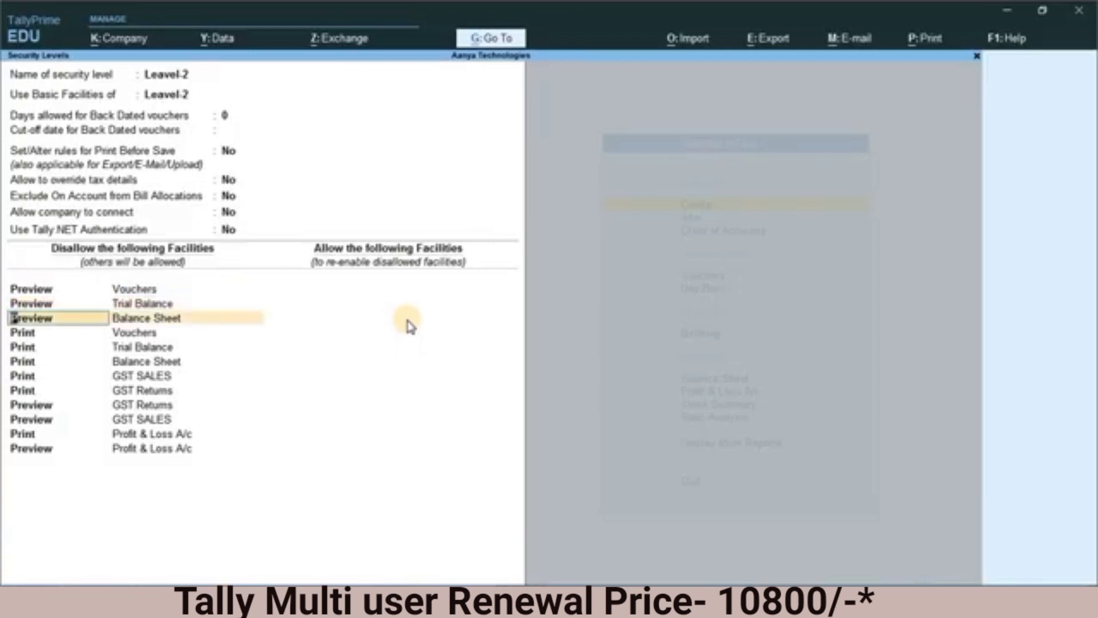
key("Return")
key("Return")
key("Return")
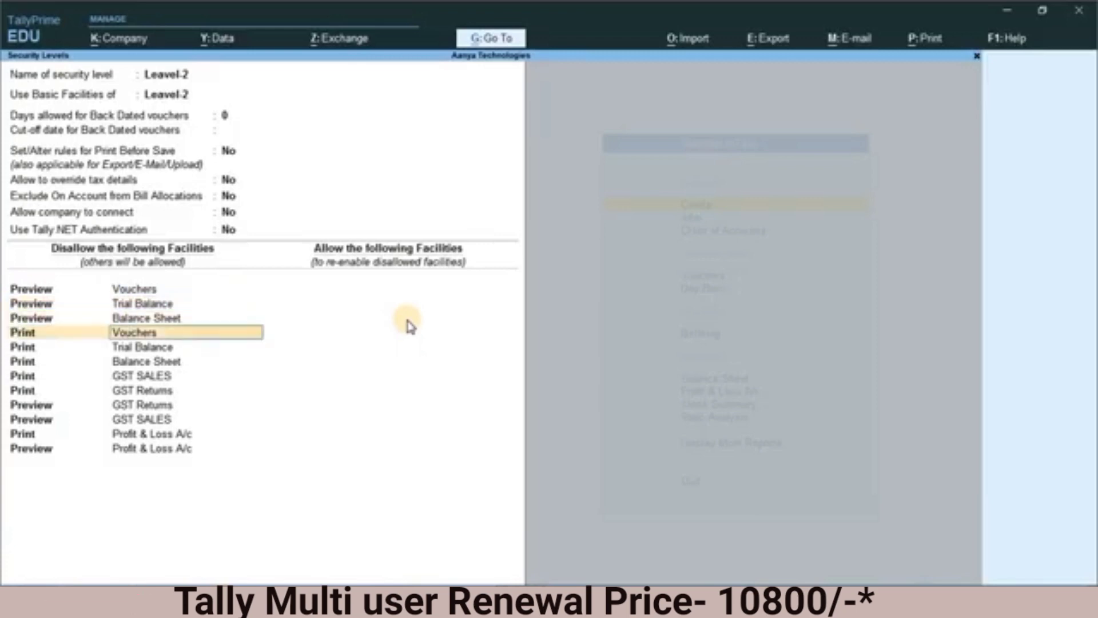
key("Return")
key("Return")
key("Return")
key("Return")
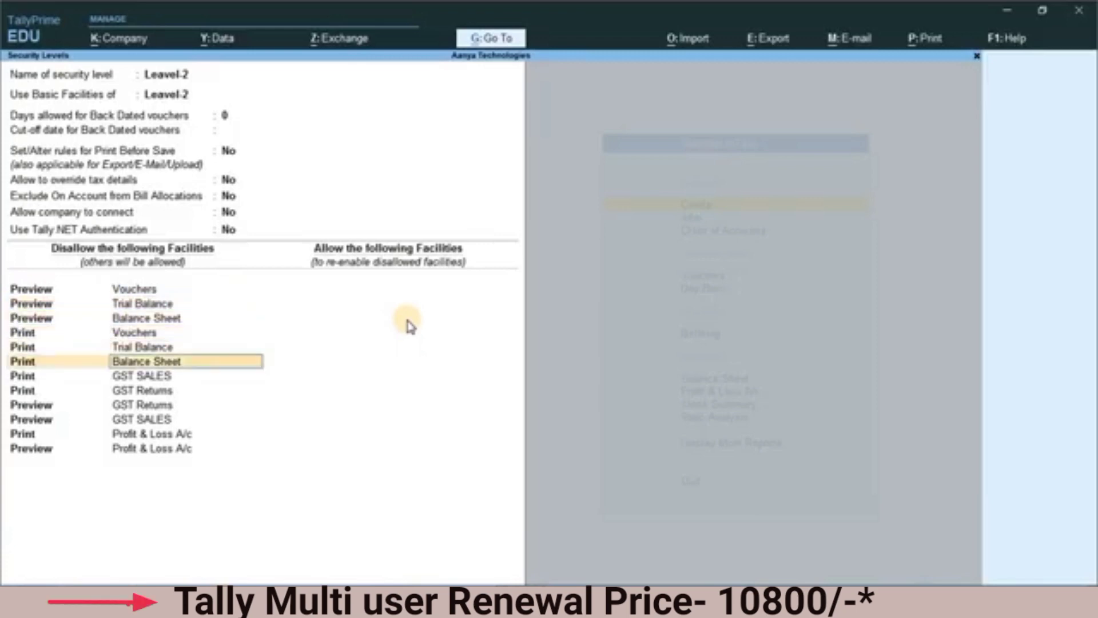
key("Return")
key("Return")
key("Return")
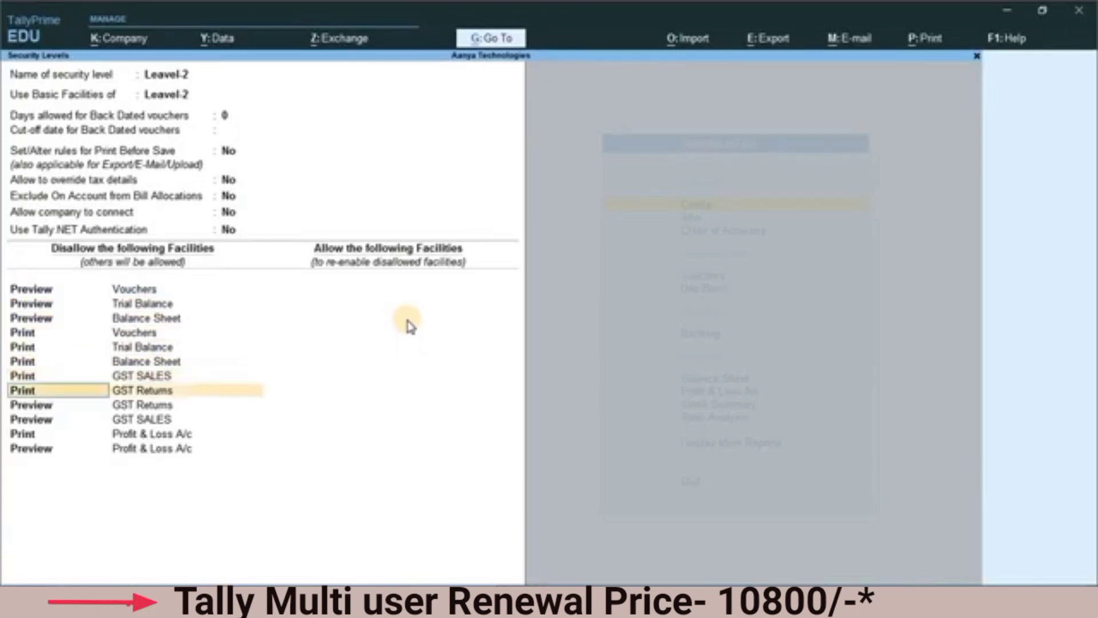
key("Return")
key("Return")
key("Return")
key("Return")
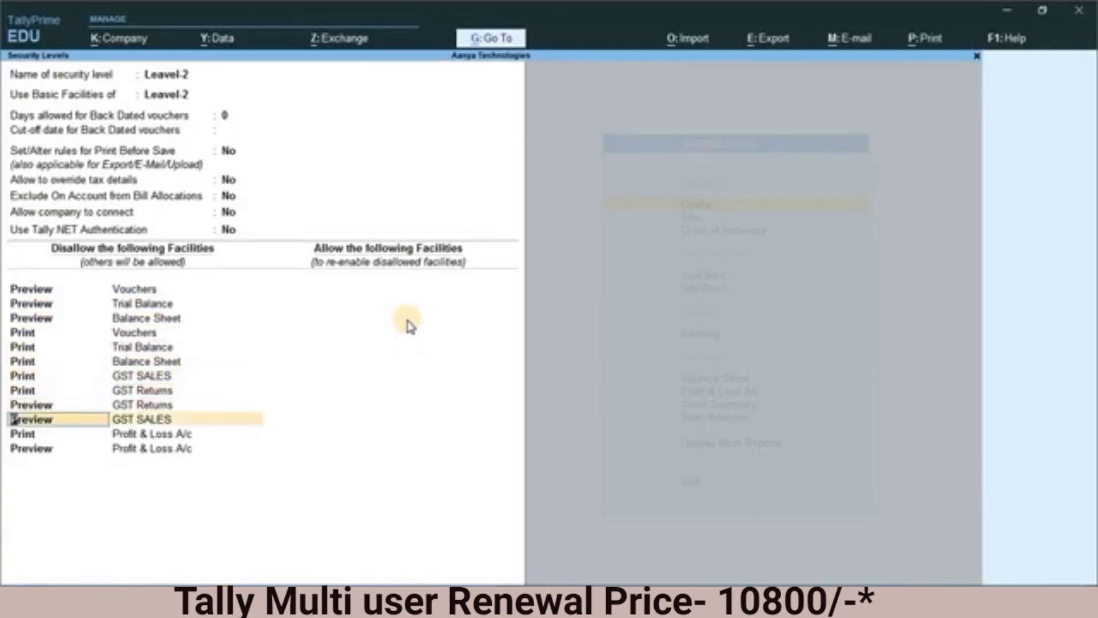
key("Return")
key("Return")
key("Return")
key("Return")
key("Return")
key("Return")
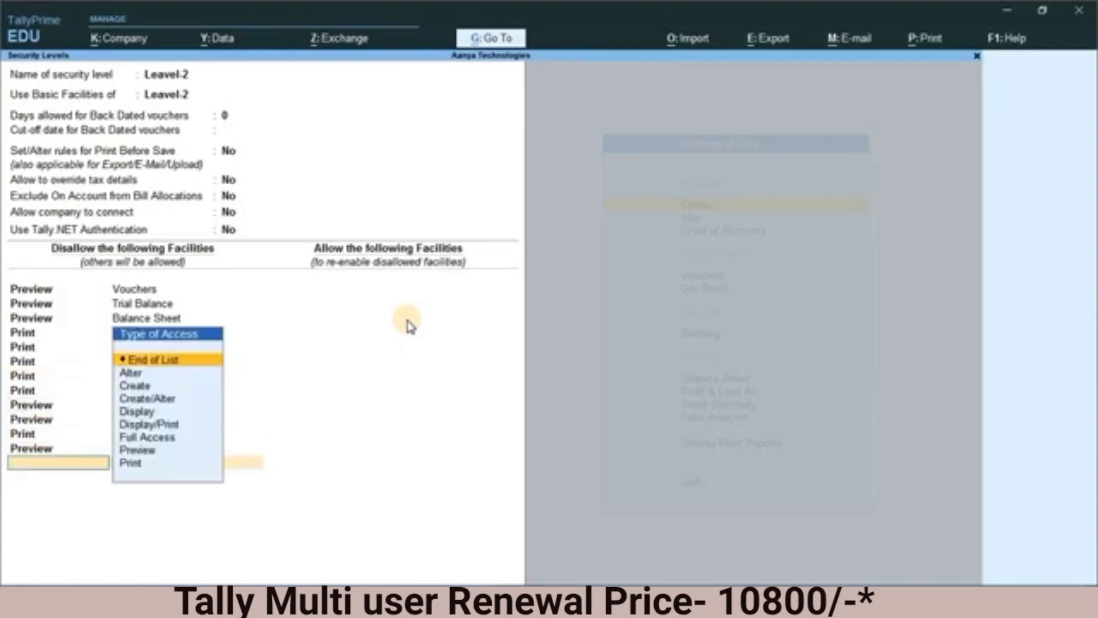
Step: End the facility list to accept the Leavel-2 security level, and open the Leavel-3 level
key("Return")
key("Return")
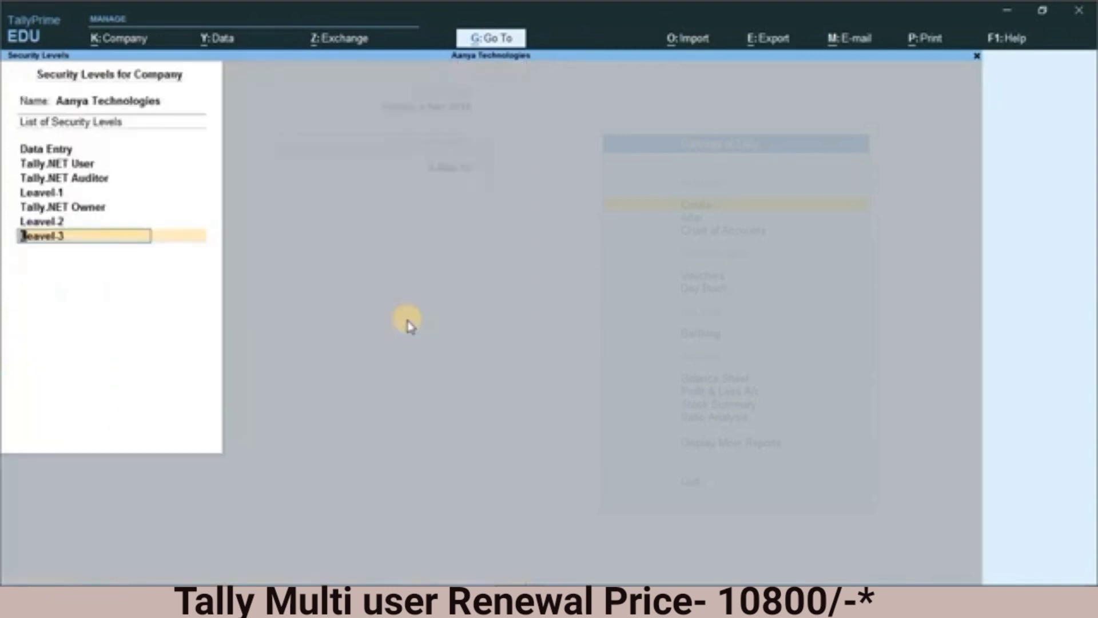
key("Return")
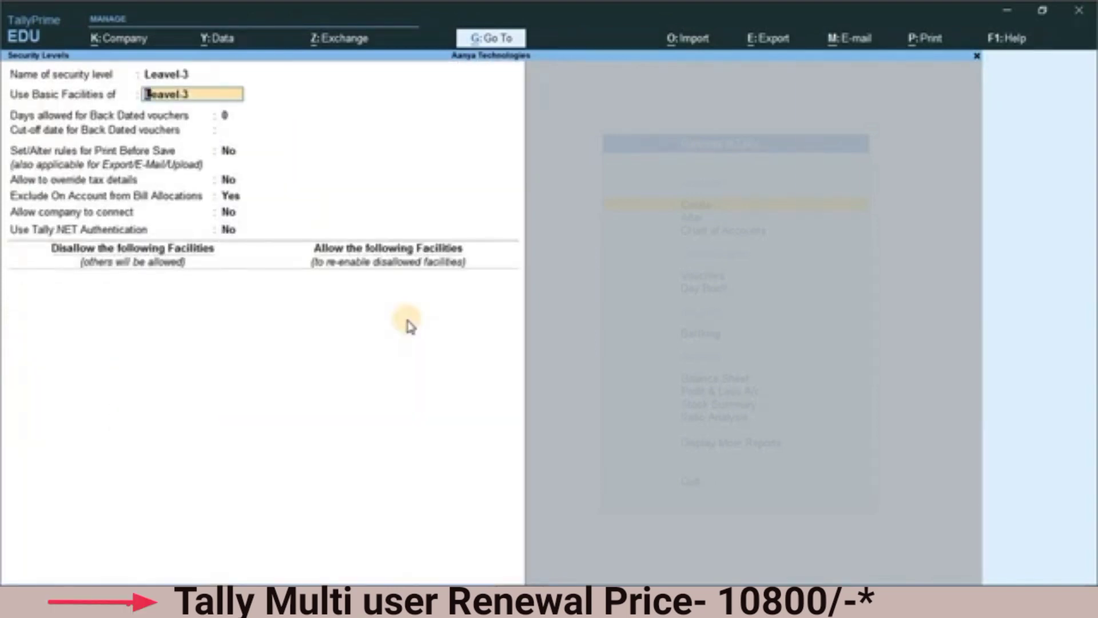
Step: Leave the Leavel-3 security level and close the company's list of security levels
key("Escape")
key("Return")
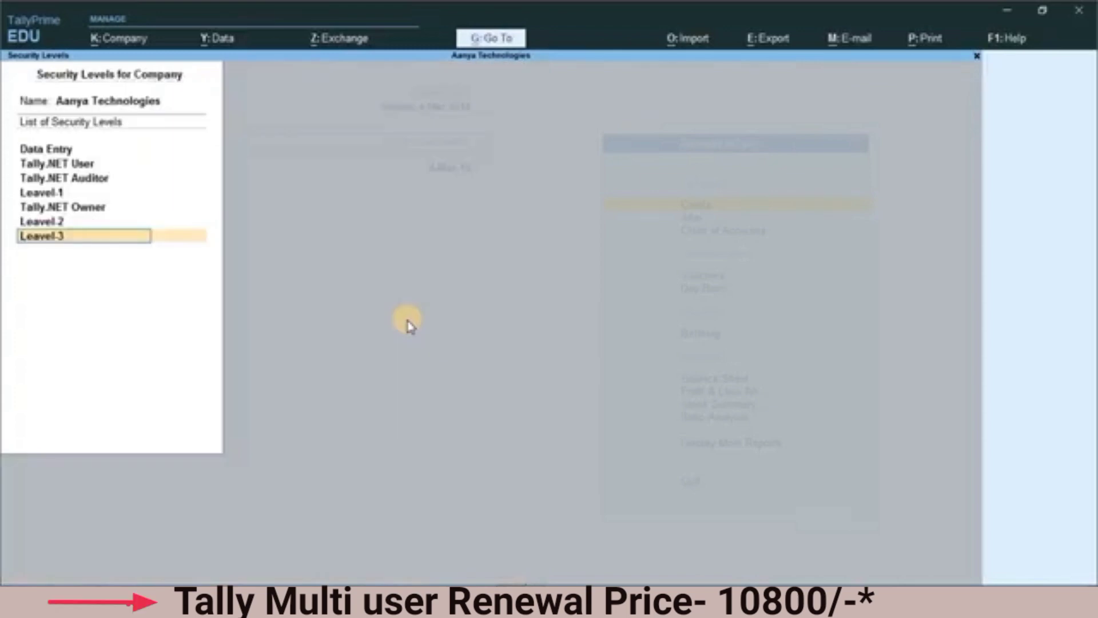
key("Escape")
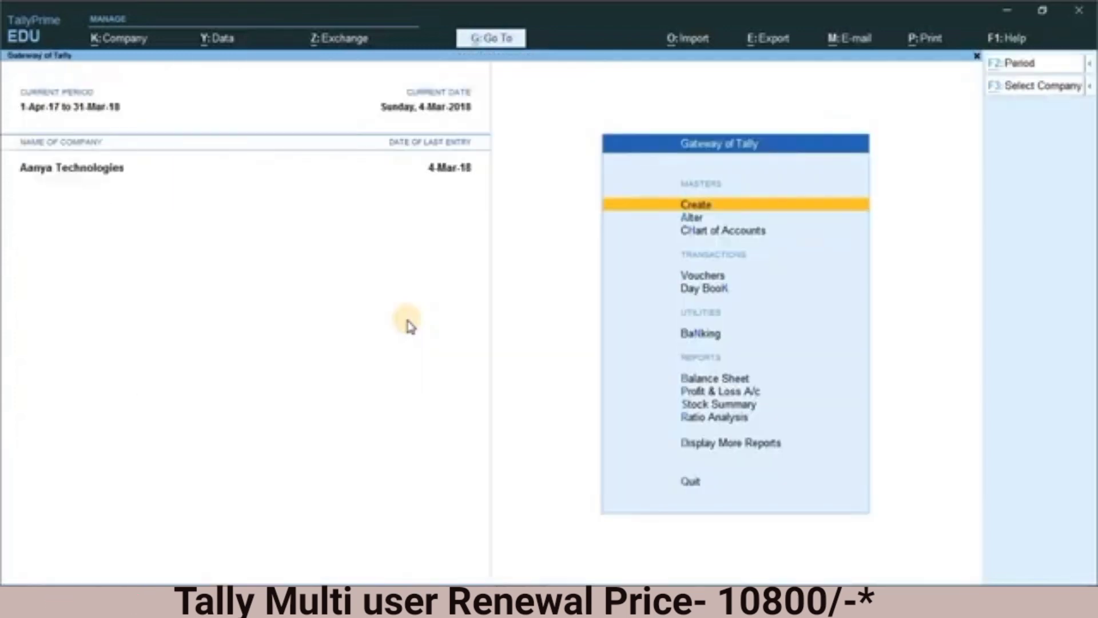
Step: Open the list of users and passwords for Aanya Technologies
key("alt+k")
key("Down")
key("Down")
key("Down")
key("Down")
key("Down")
key("Down")
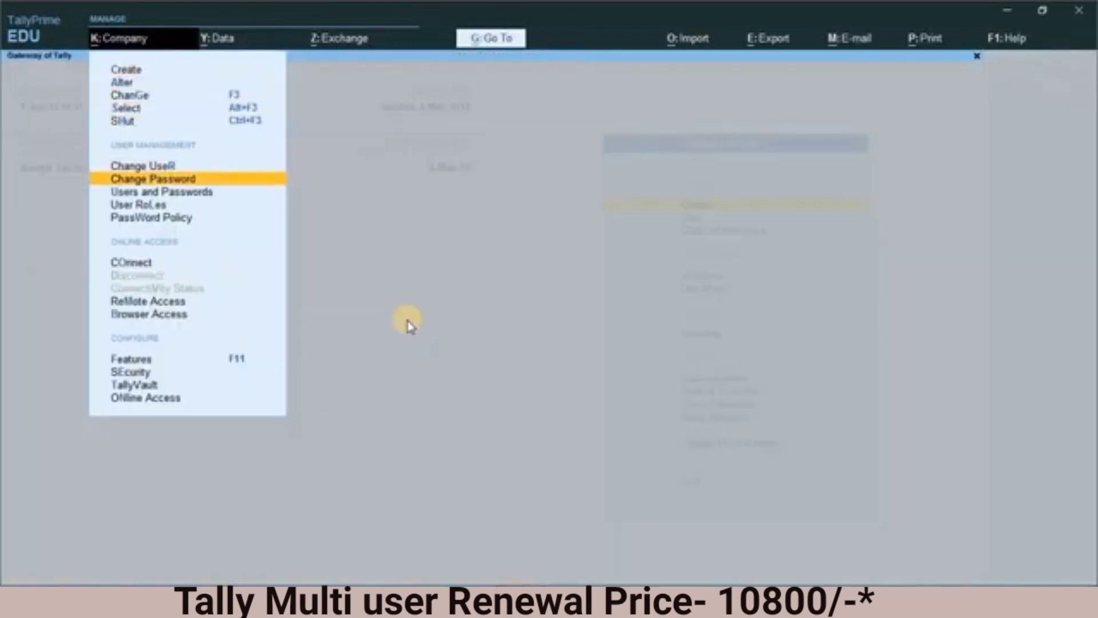
key("Down")
key("Return")
Step: Go through the user entries to the password field of user2 with the Leavel-2 role, and accept the user list
key("Return")
key("Return")
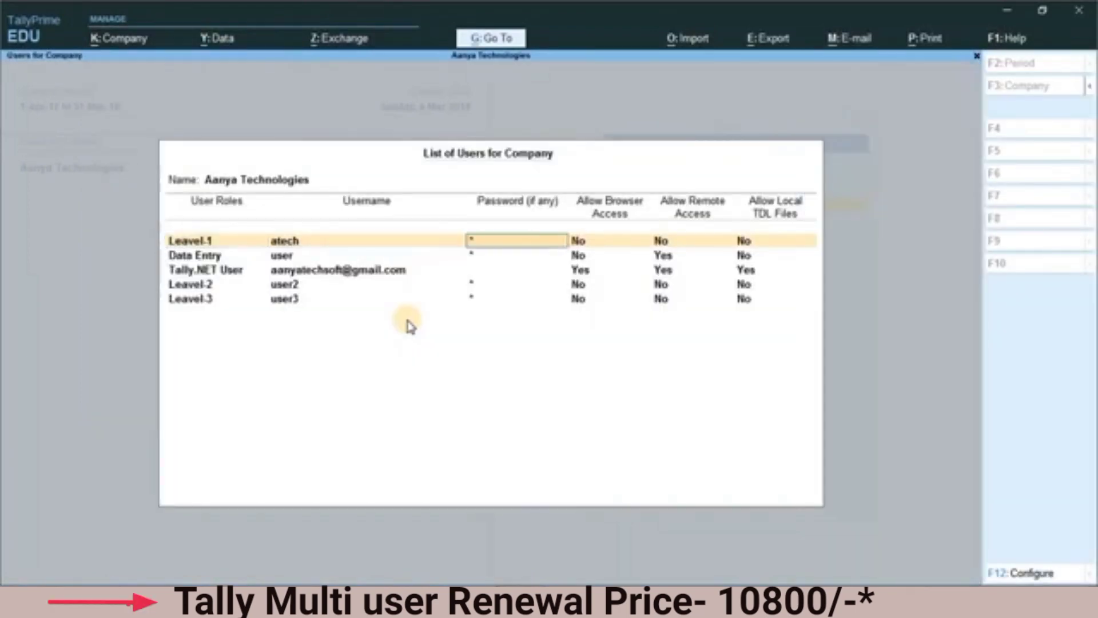
key("Return")
key("Return")
key("Return")
key("Return")
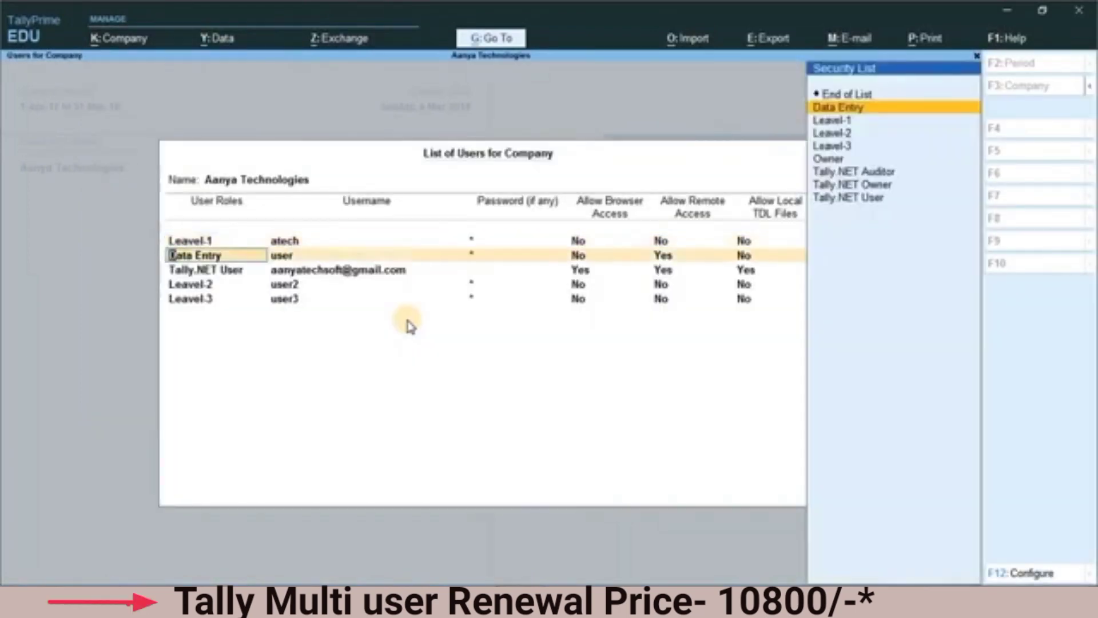
key("Return")
key("Return")
key("Return")
key("Return")
key("Return")
key("Return")
key("Return")
key("Return")
key("Return")
key("Return")
key("Return")
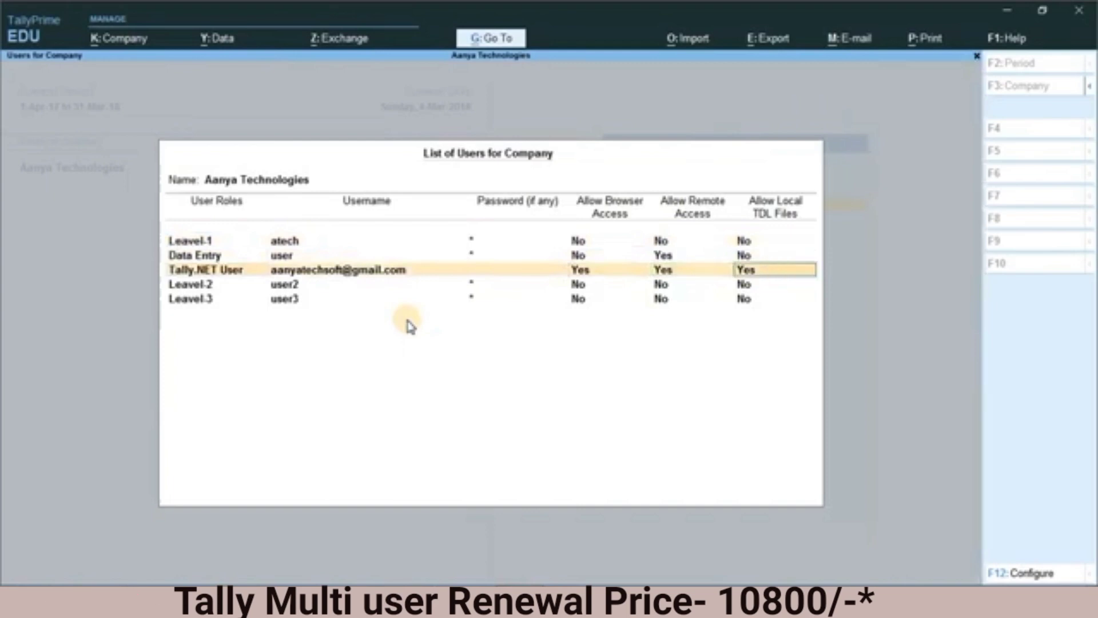
key("Return")
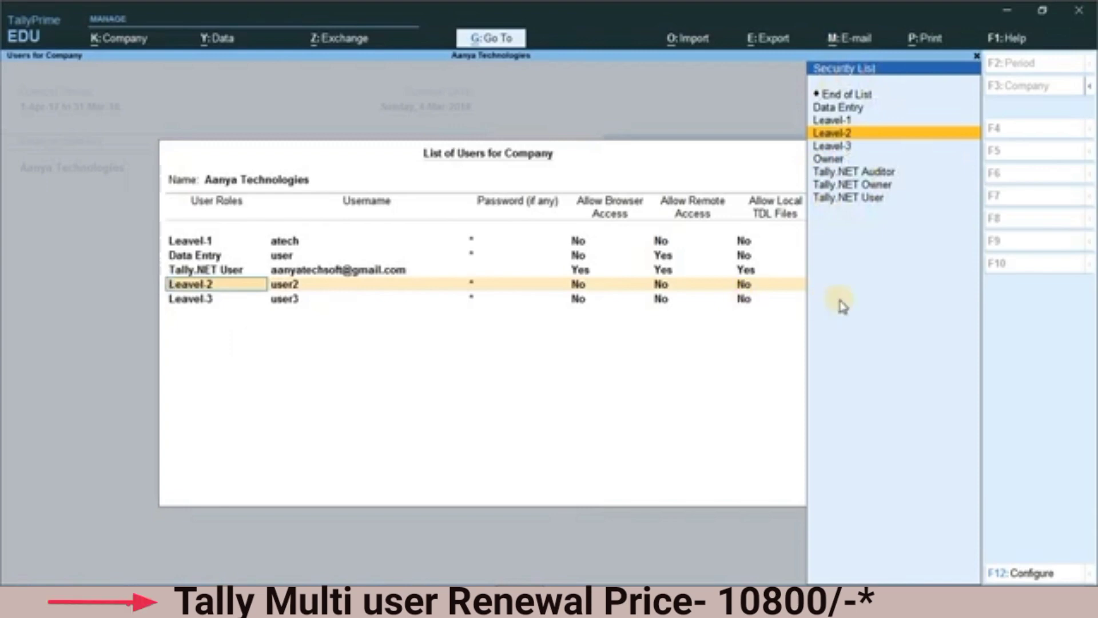
key("Return")
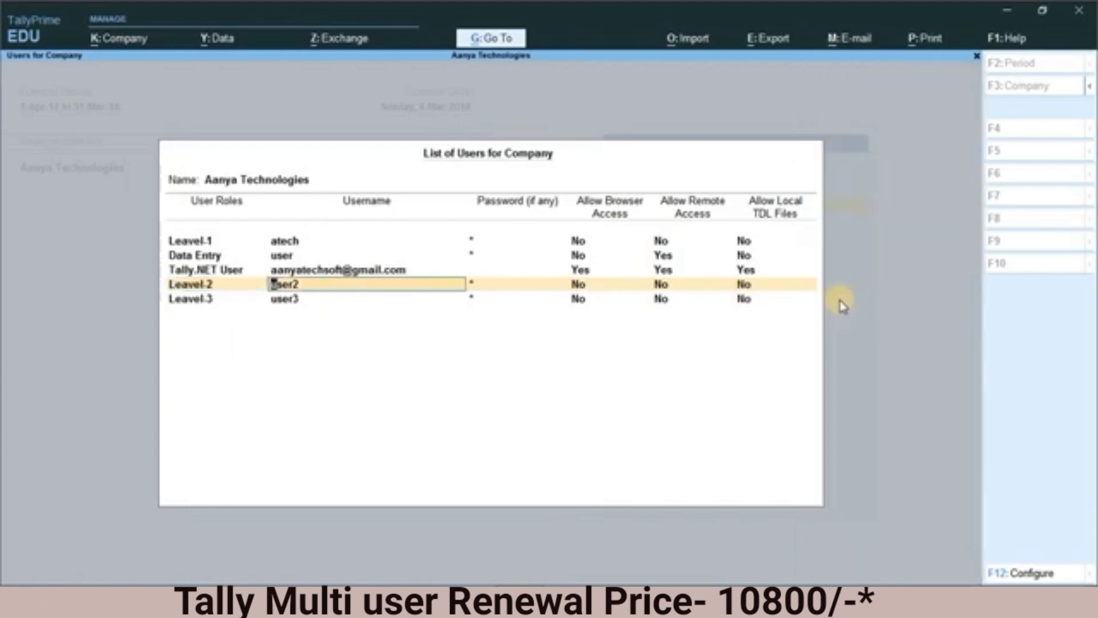
key("Return")
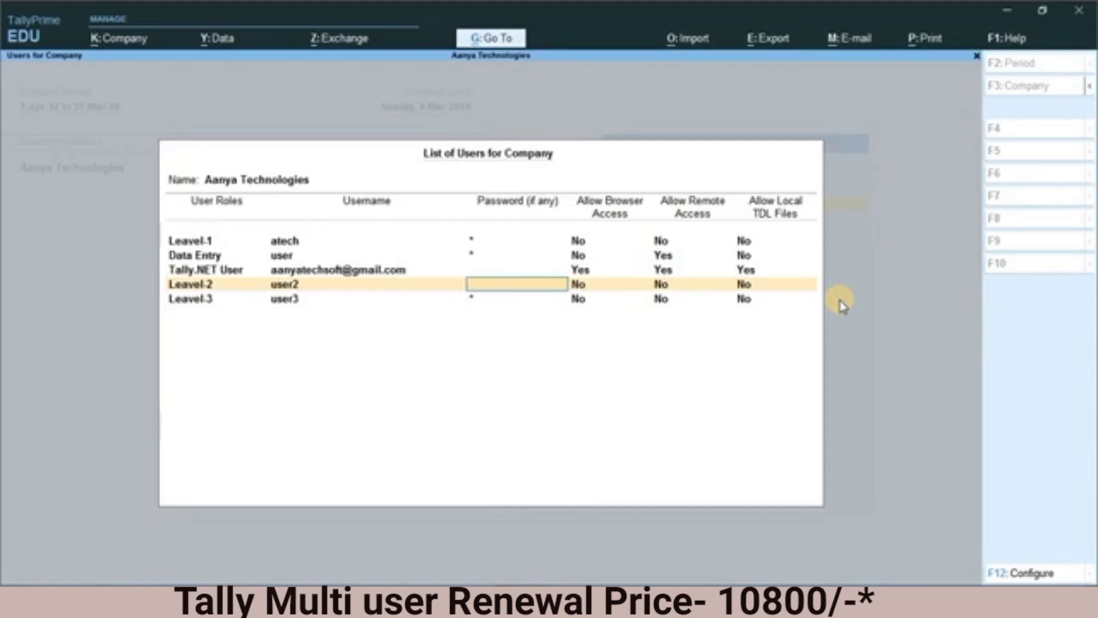
key("ctrl+a")
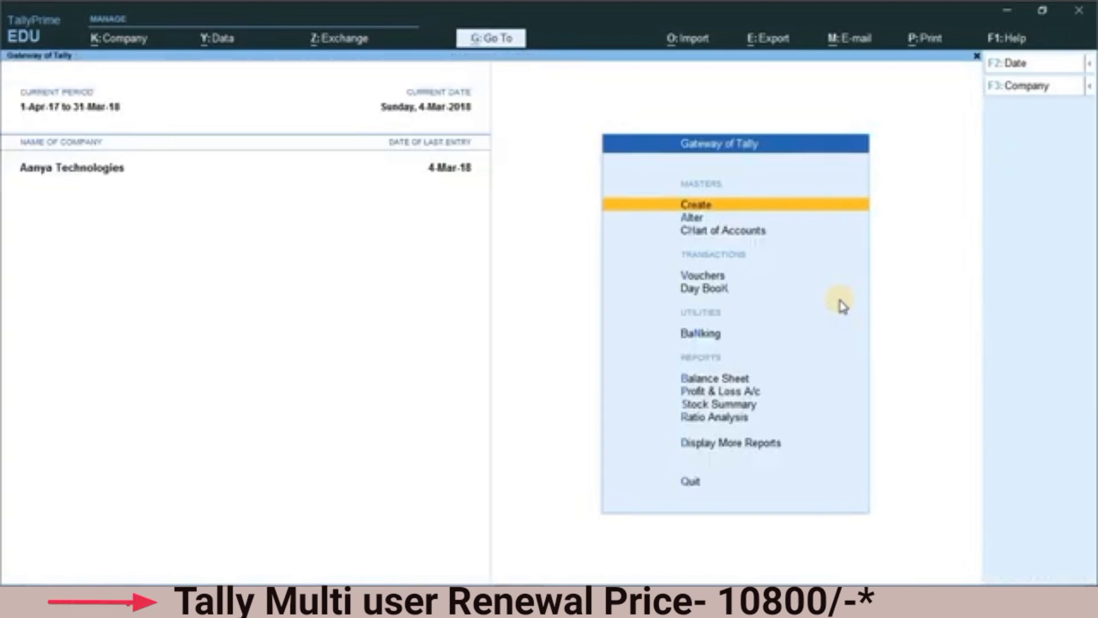
Step: Change the logged-in user of Aanya Technologies to user2, entering that user's account password
key("alt+k")
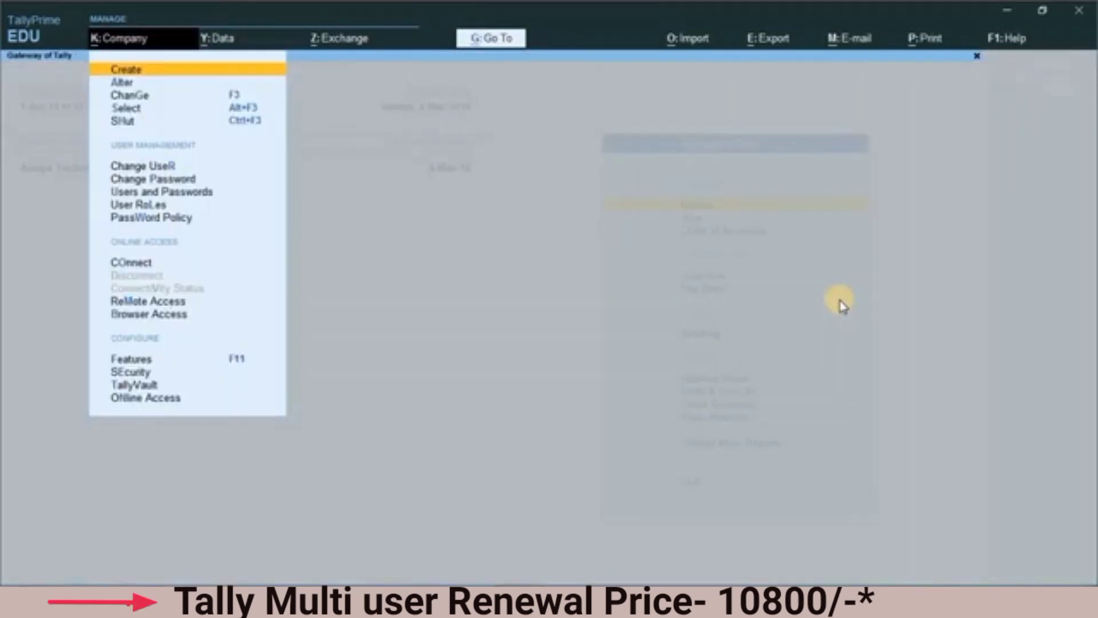
key("Down")
key("Down")
key("Down")
key("Down")
key("Down")
key("Down")
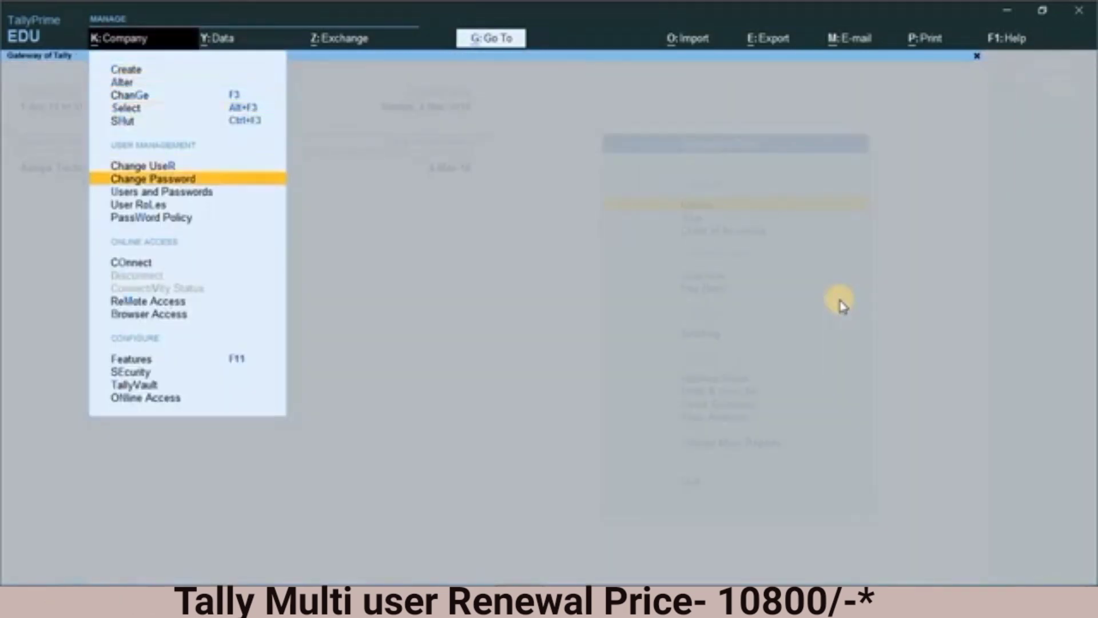
key("Up")
key("Return")
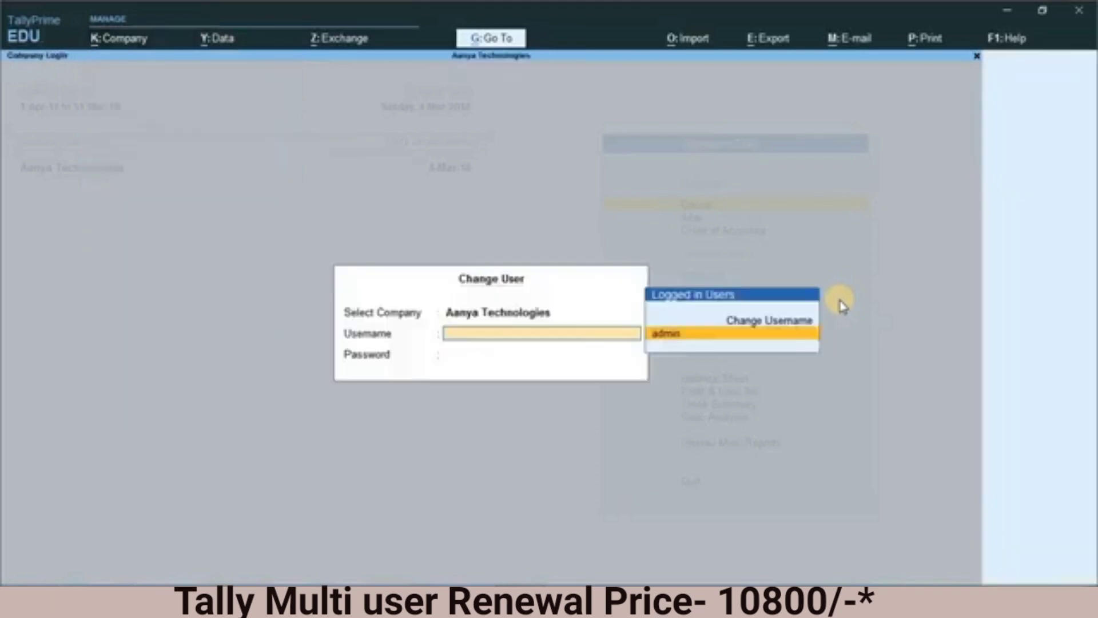
key("Up")
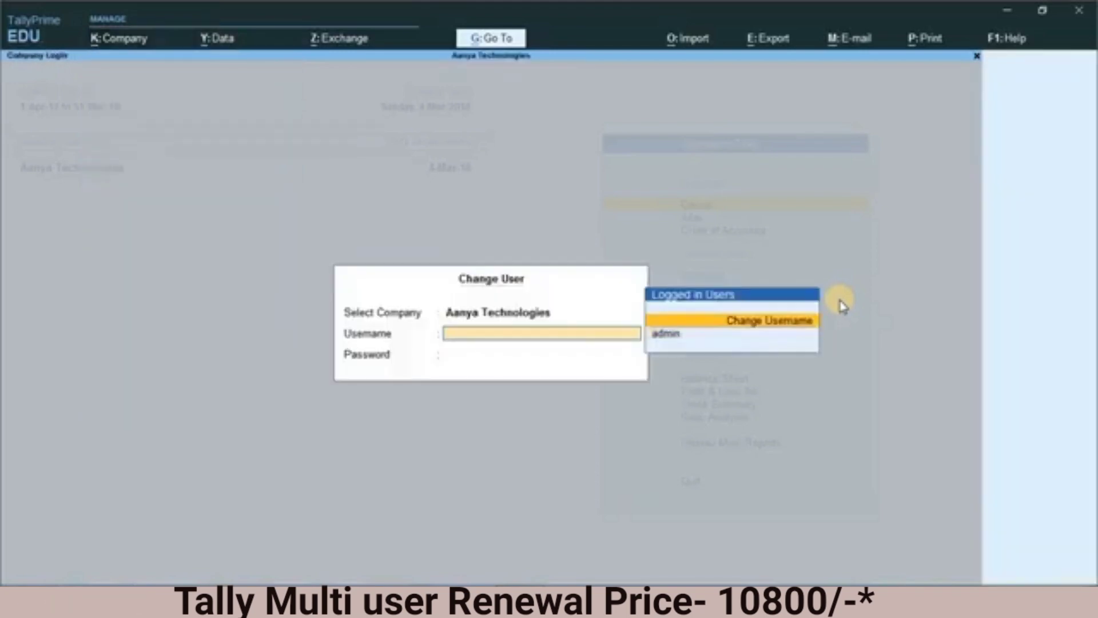
key("Return")
type("user2")
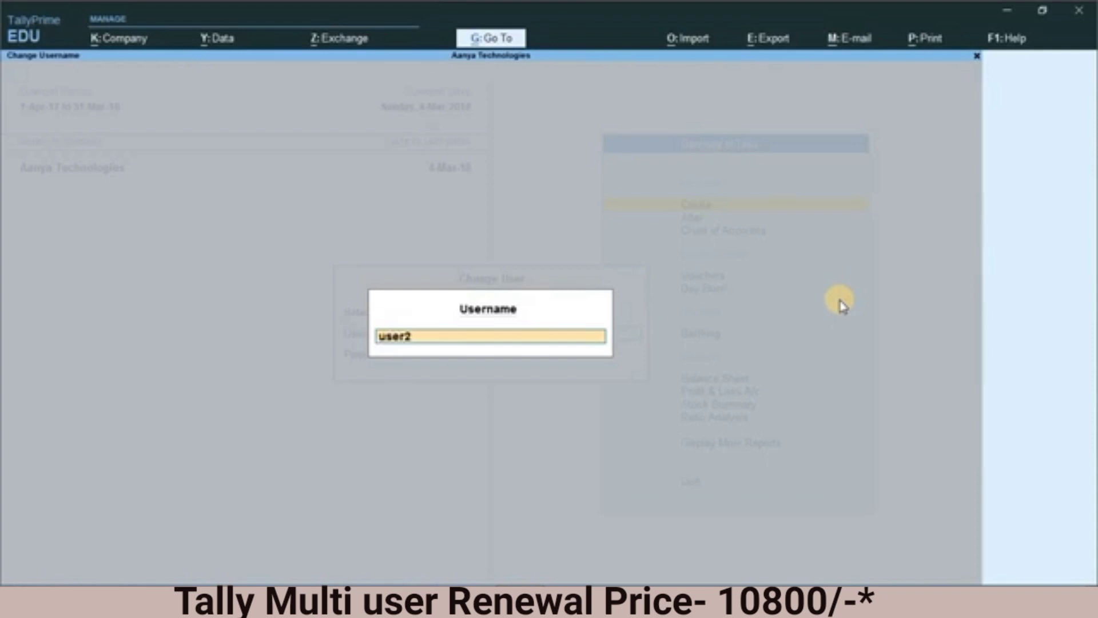
key("Return")
type("****")
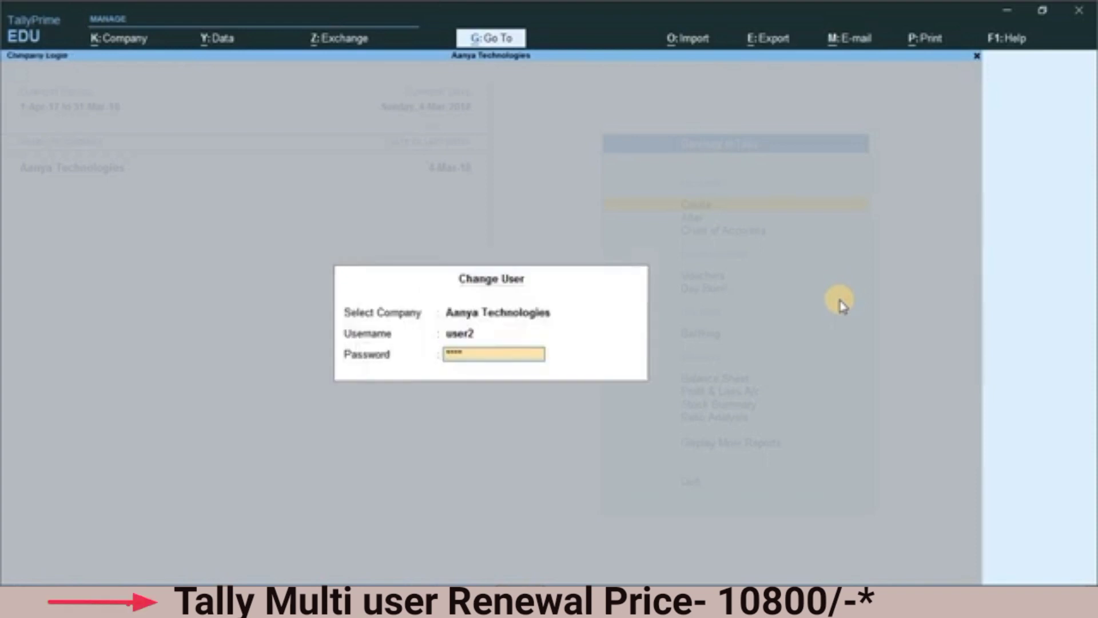
key("Return")
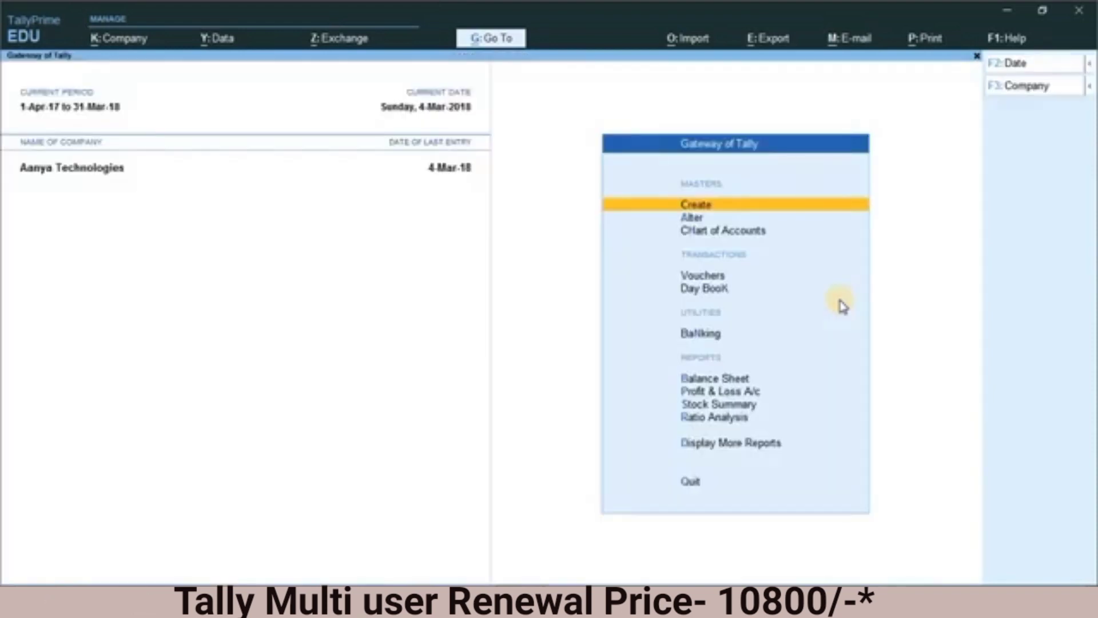
Step: Open the Balance Sheet as user2 and try to print the current report
key("Down")
key("Down")
key("Down")
key("Down")
key("Down")
key("Down")
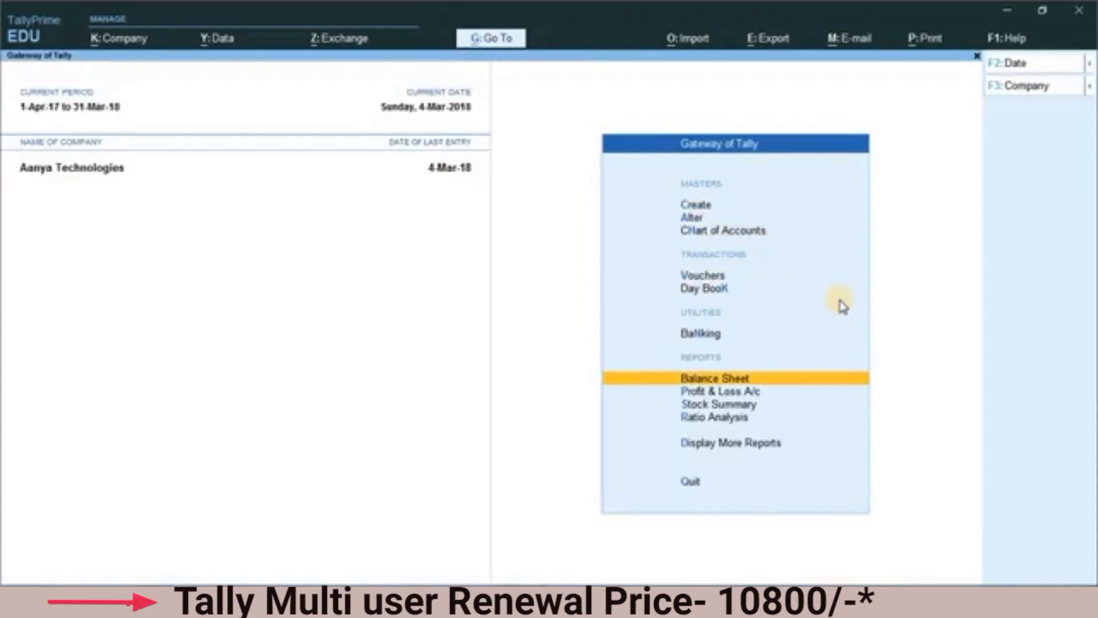
key("Return")
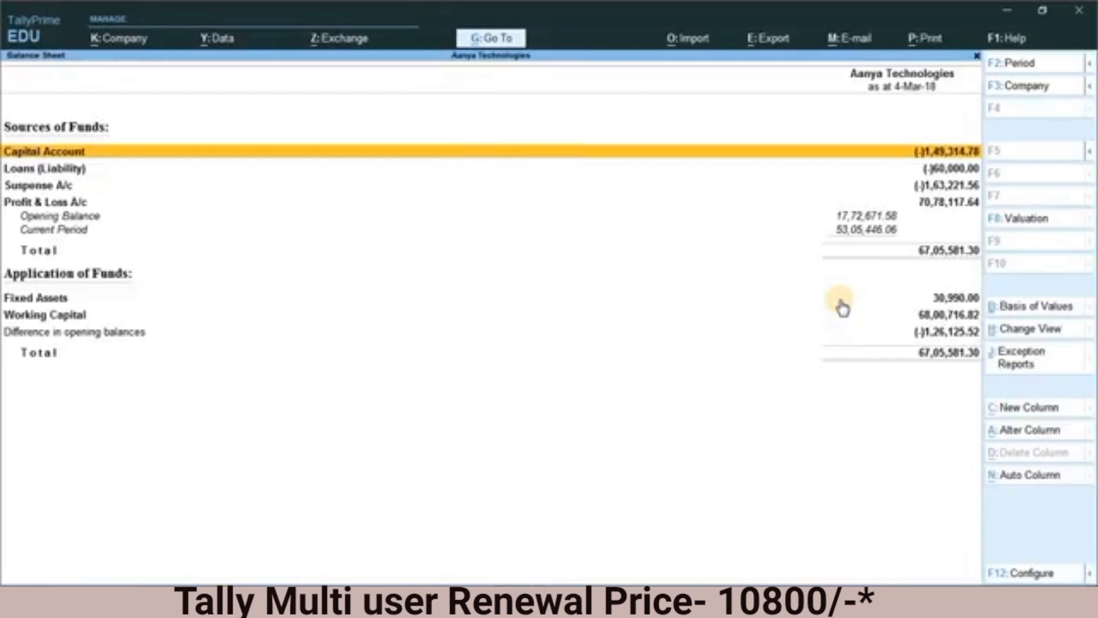
key("alt+p")
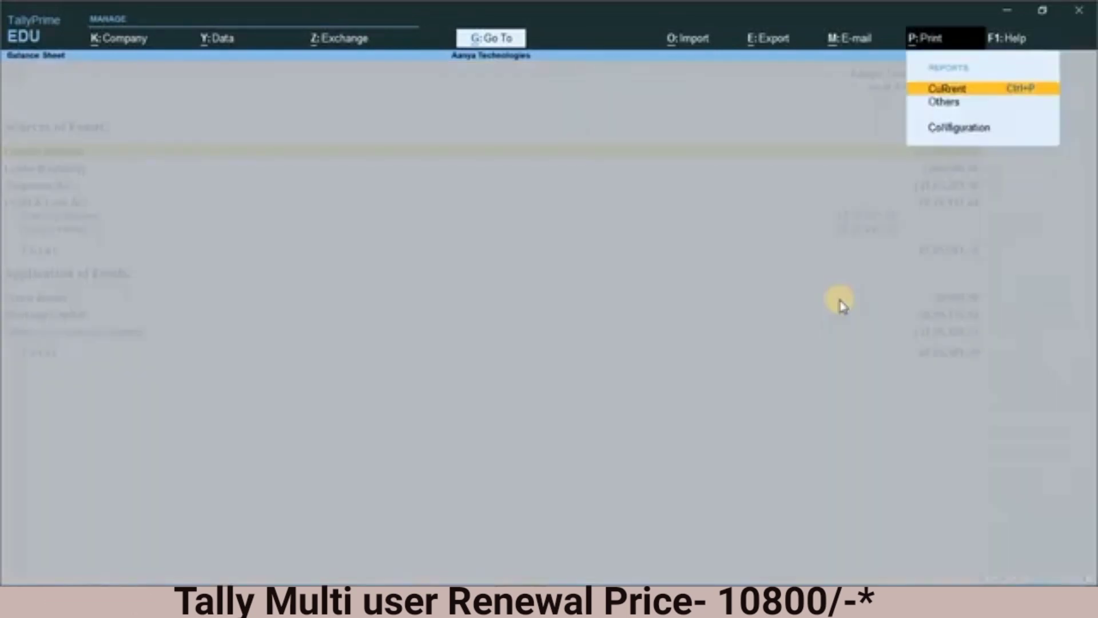
key("Return")
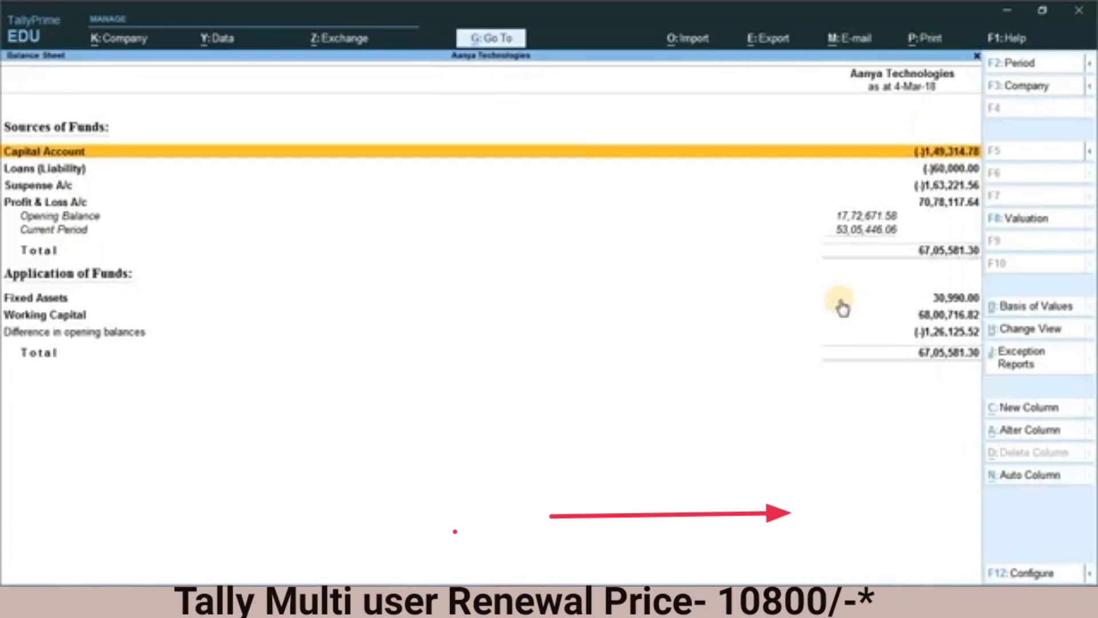
Step: Try to export the current Balance Sheet report, and return to the Gateway of Tally
key("alt")
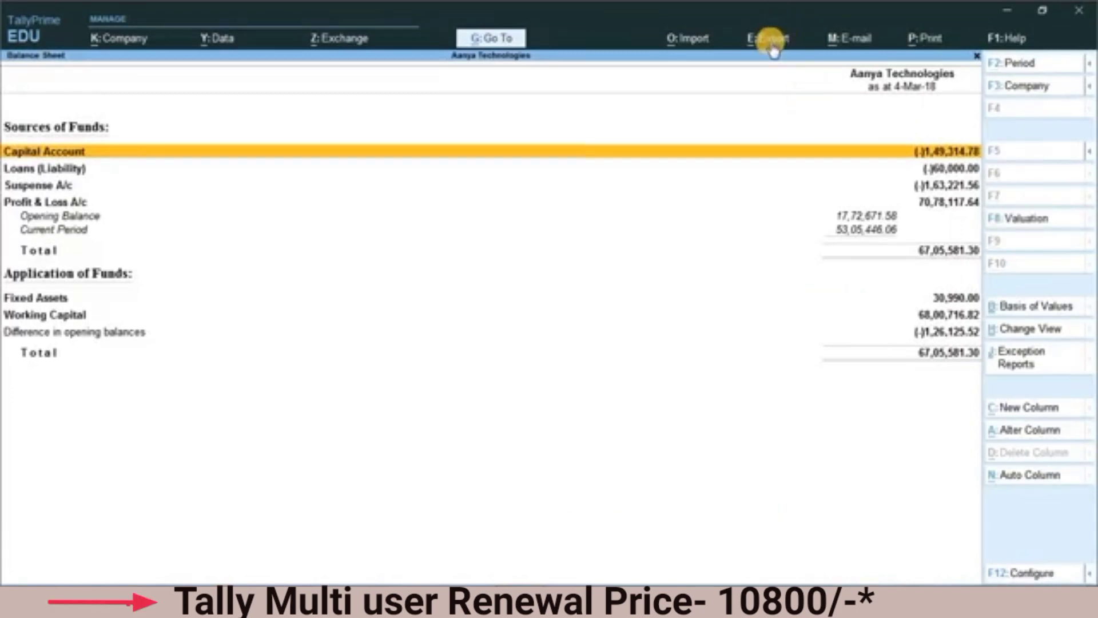
left_click(767, 39)
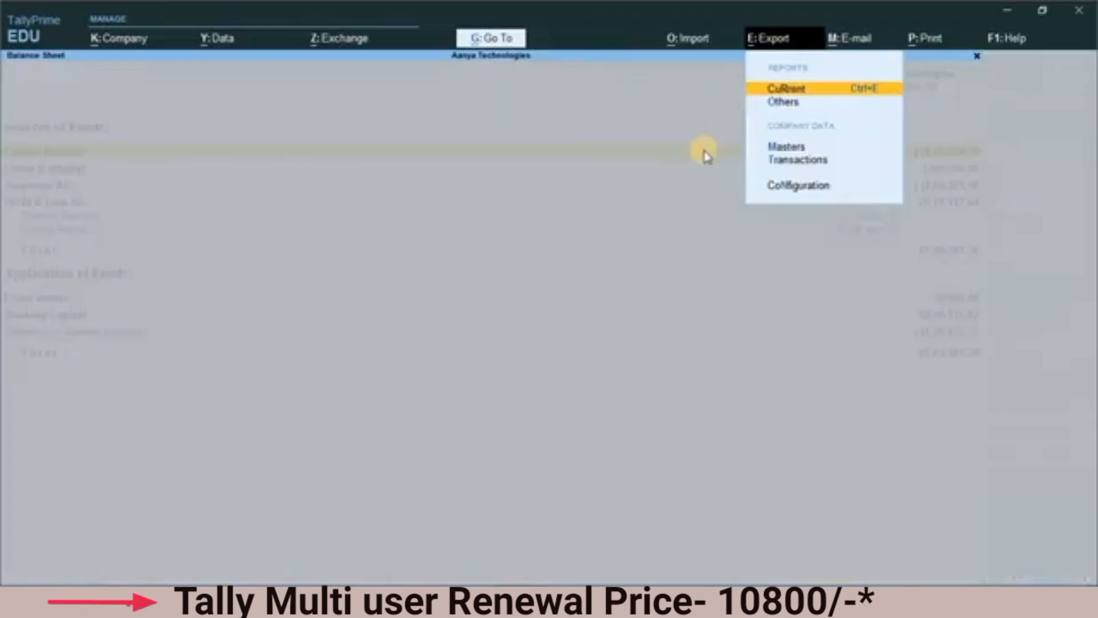
key("Return")
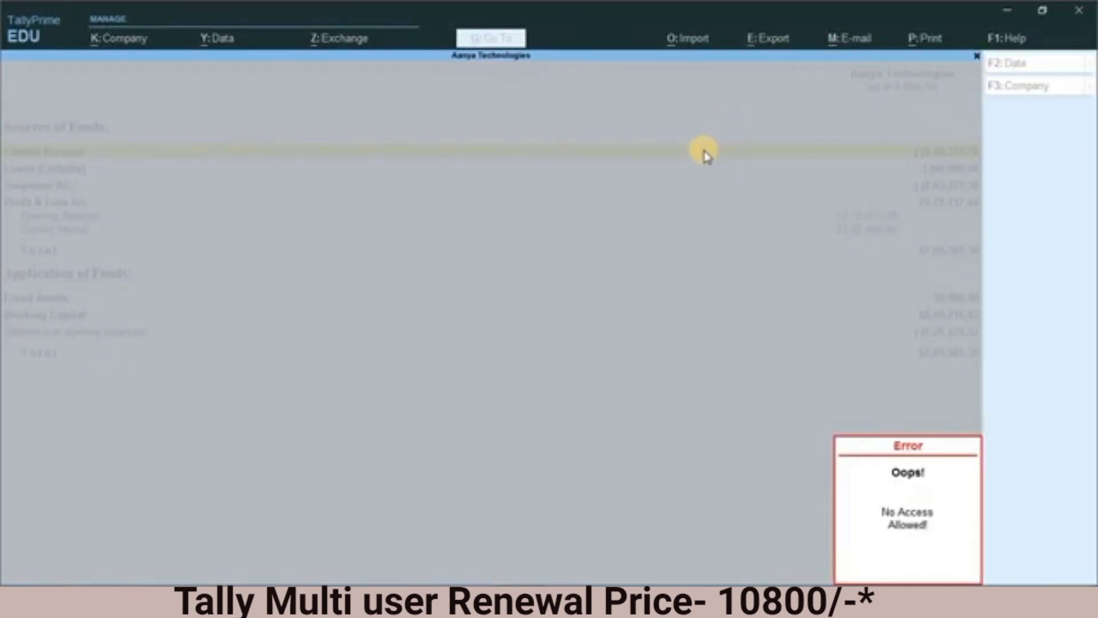
left_click(706, 155)
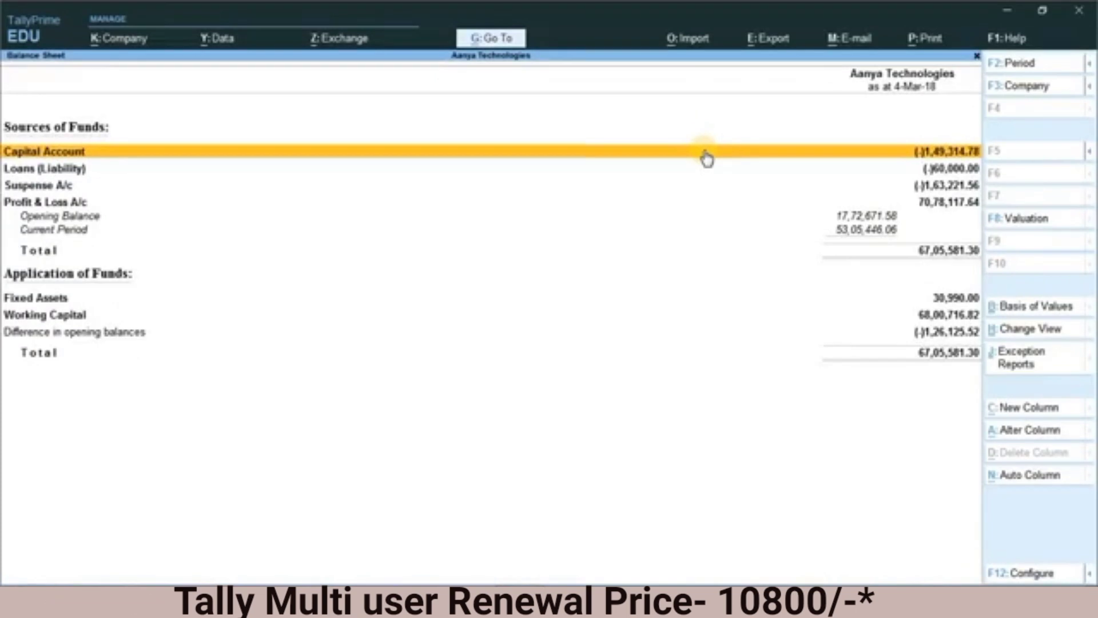
key("Escape")
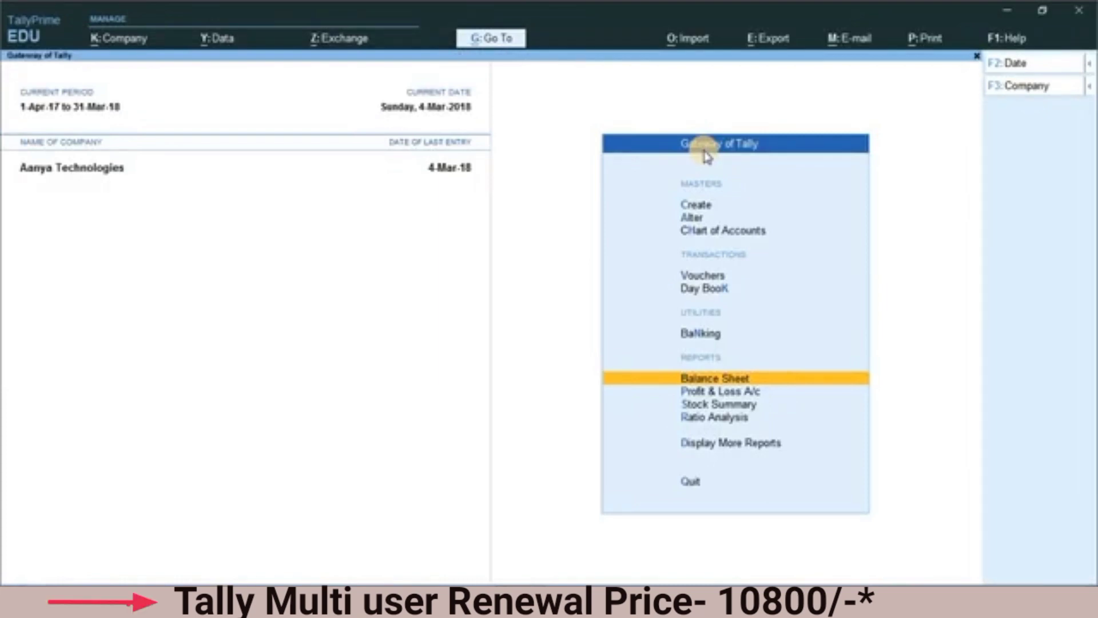
key("Escape")
key("Escape")
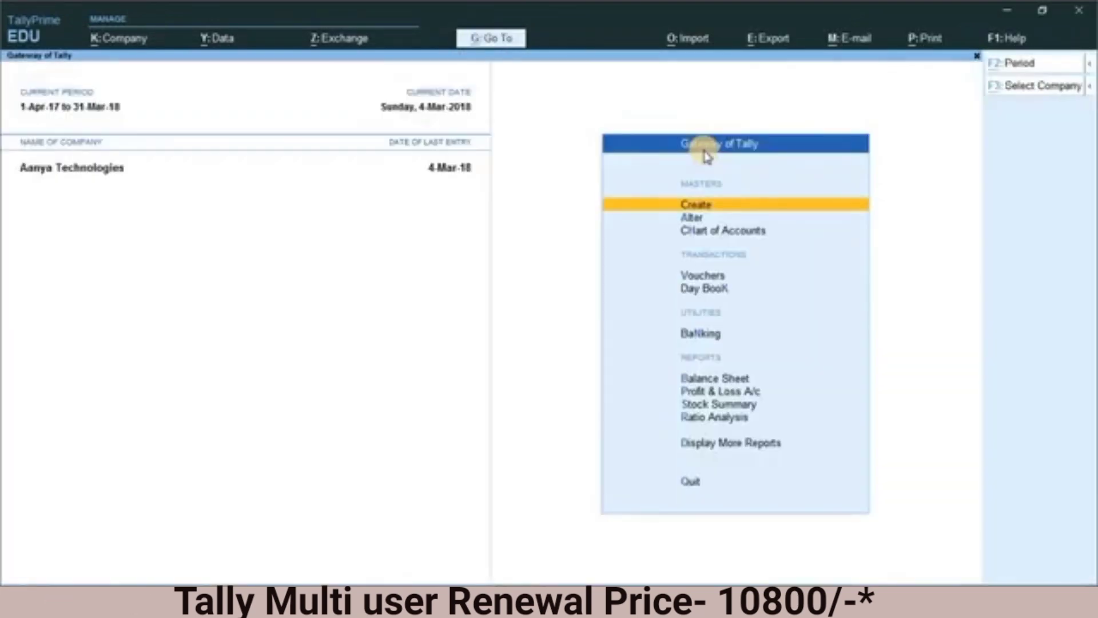
Step: Change the logged-in user of Aanya Technologies back to admin, entering the admin account password
key("alt+k")
key("Down")
key("Down")
key("Down")
key("Down")
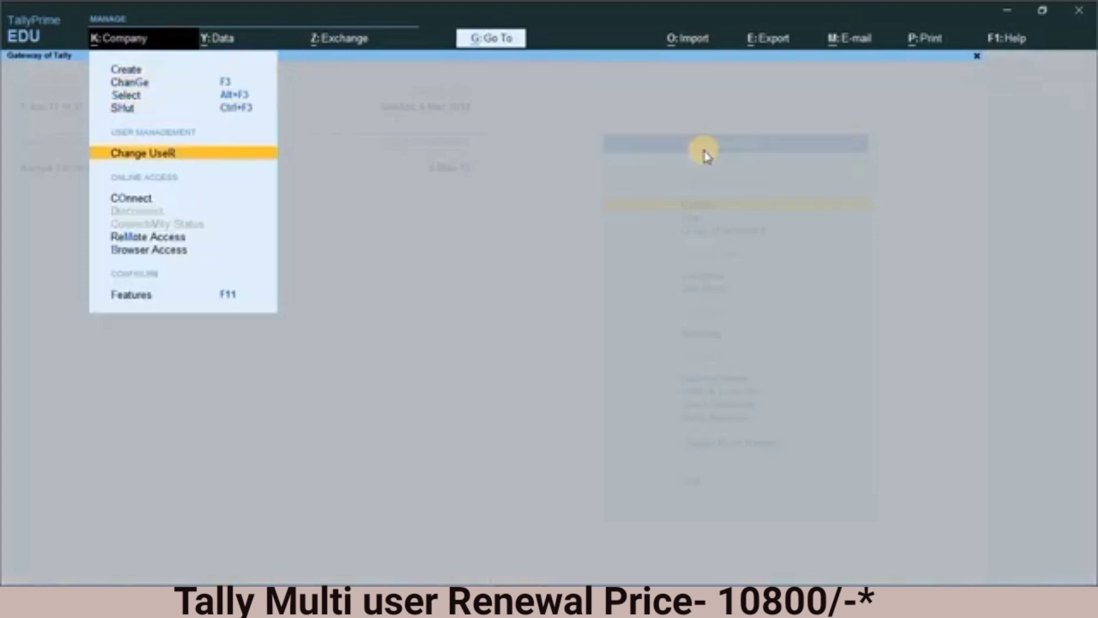
key("Return")
key("Up")
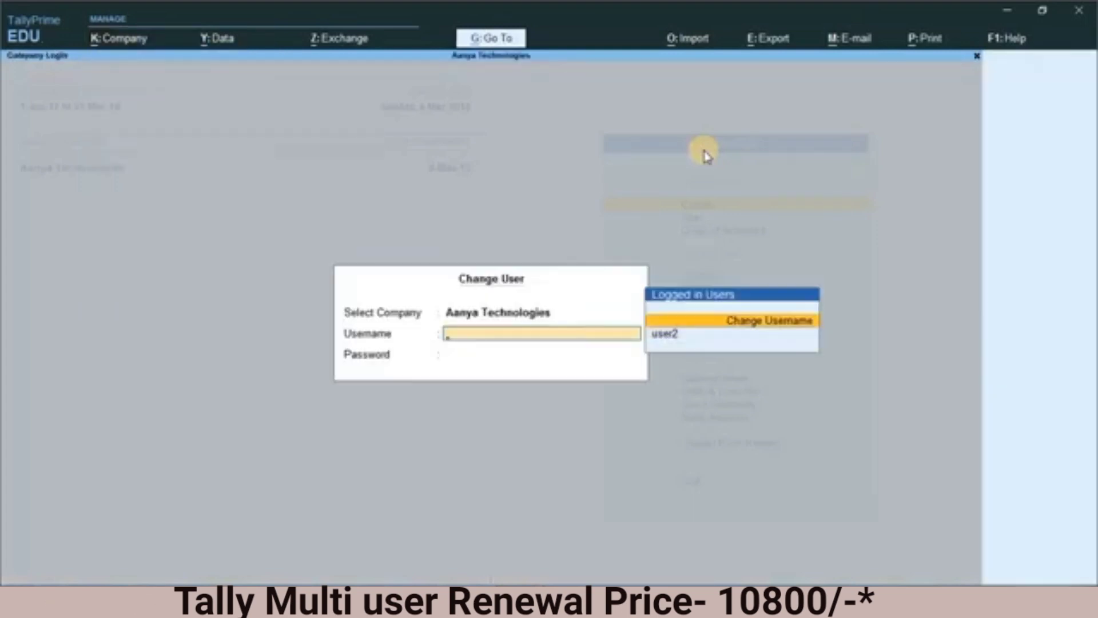
key("Return")
type("admin")
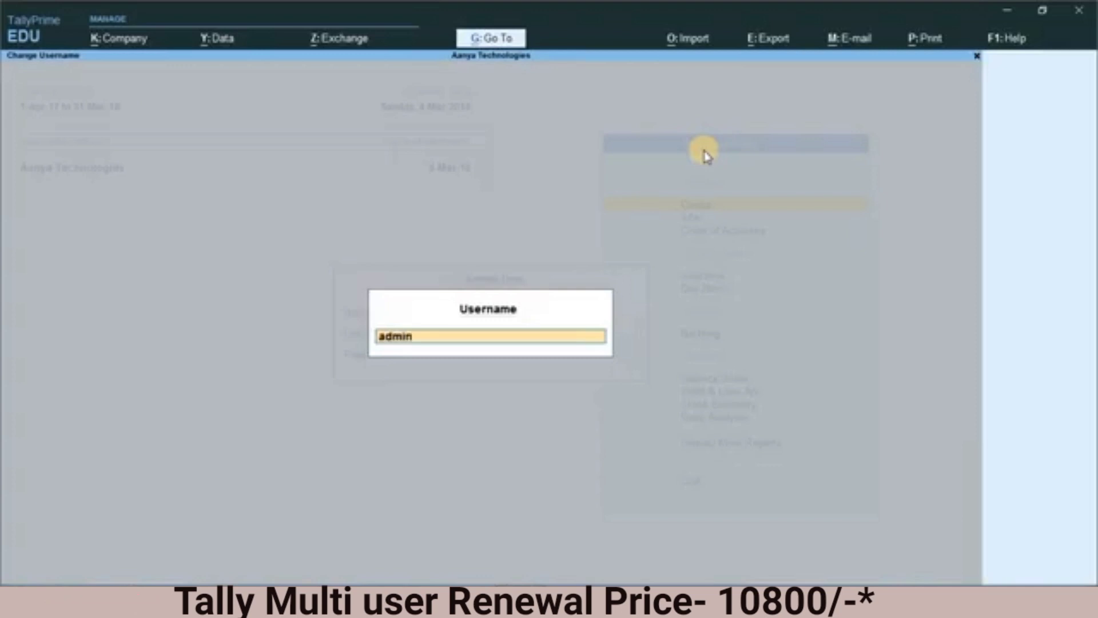
key("Return")
type("***")
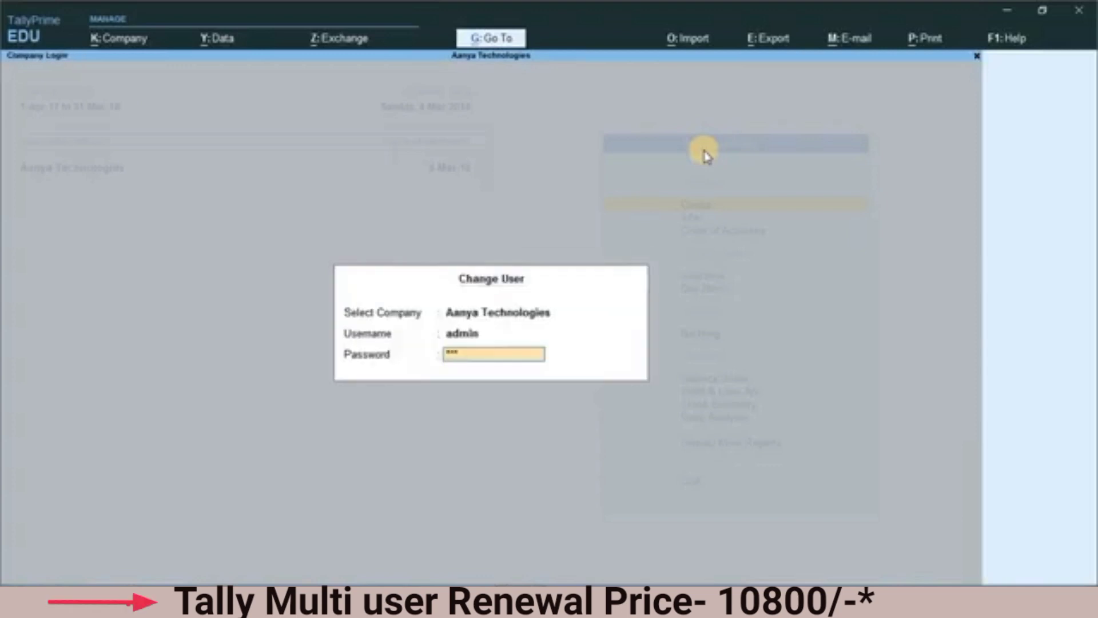
key("Return")
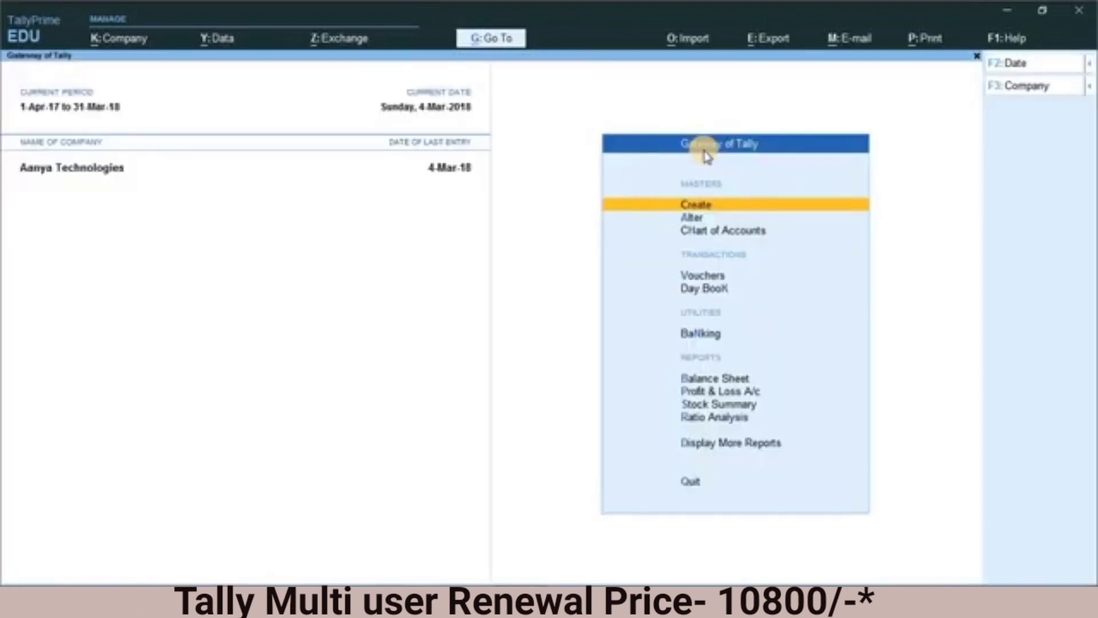
Step: Open the company's list of users and passwords from the admin account
key("alt+k")
key("Down")
key("Down")
key("Down")
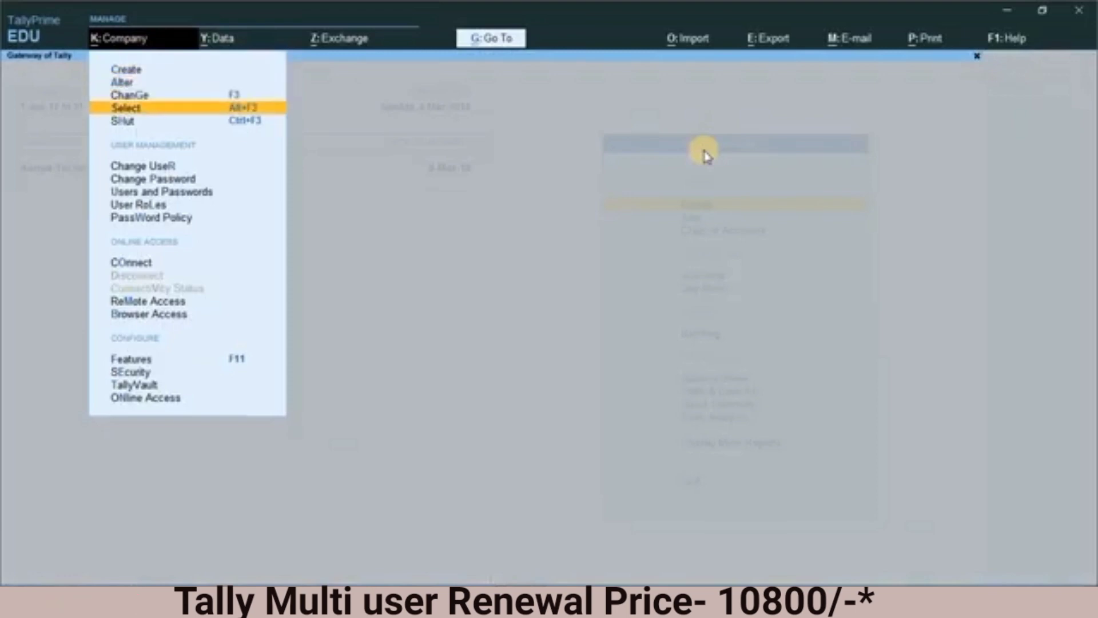
key("Down")
key("Down")
key("Down")
key("Down")
key("Down")
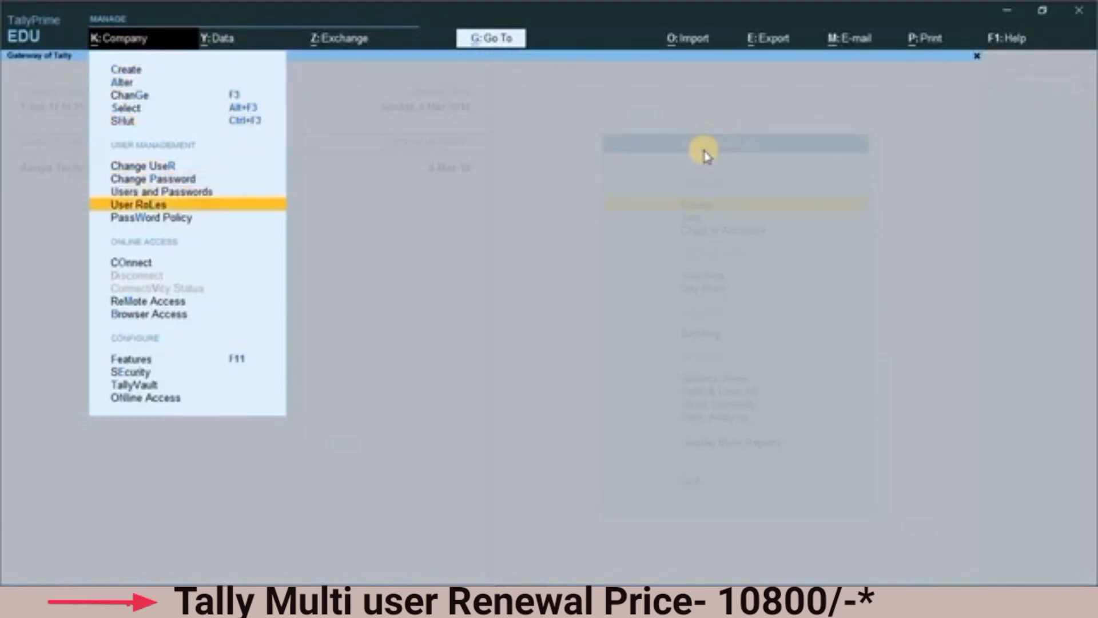
key("Up")
key("Return")
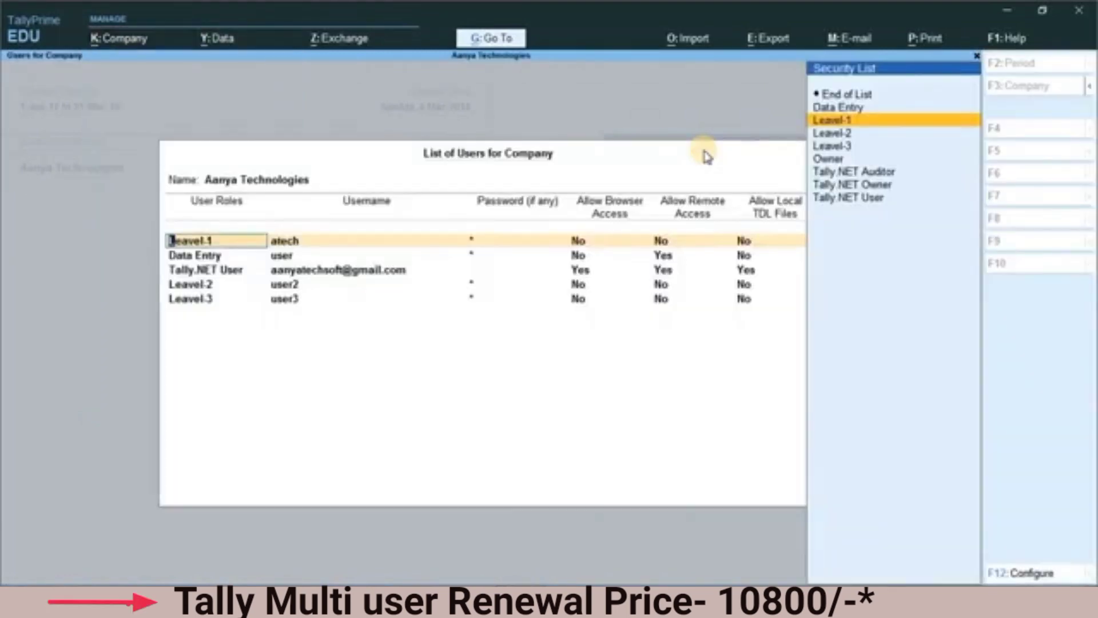
Step: Go past the existing users of Aanya Technologies and add a new entry with the Leavel-2 role
key("Down")
key("Down")
key("Return")
key("Return")
key("Return")
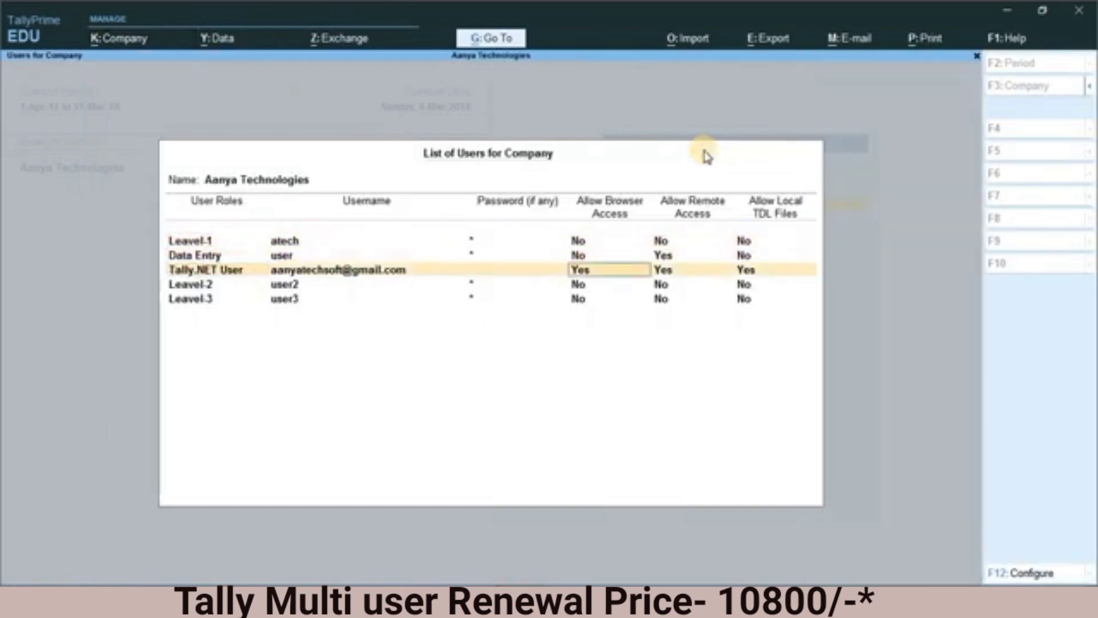
key("Return")
key("Return")
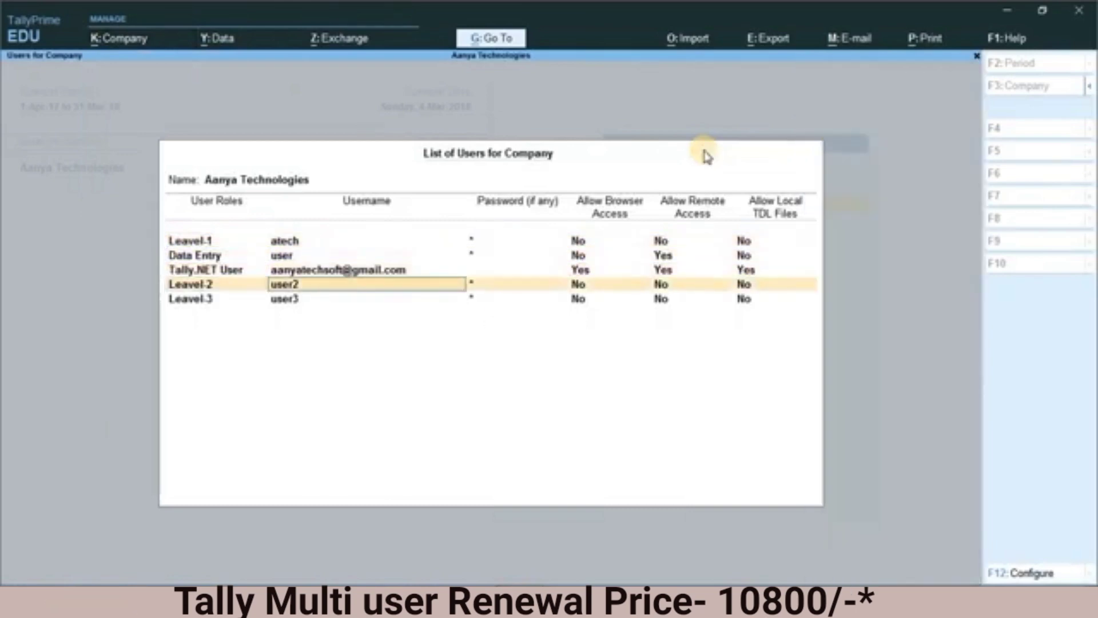
key("Return")
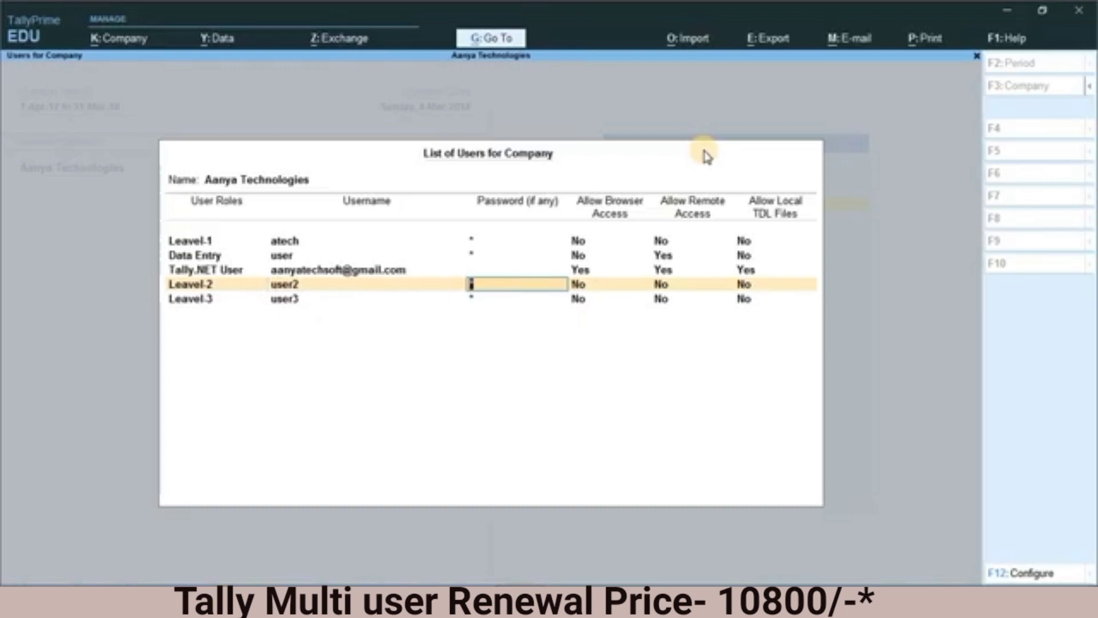
key("Return")
key("Return")
key("Return")
key("Return")
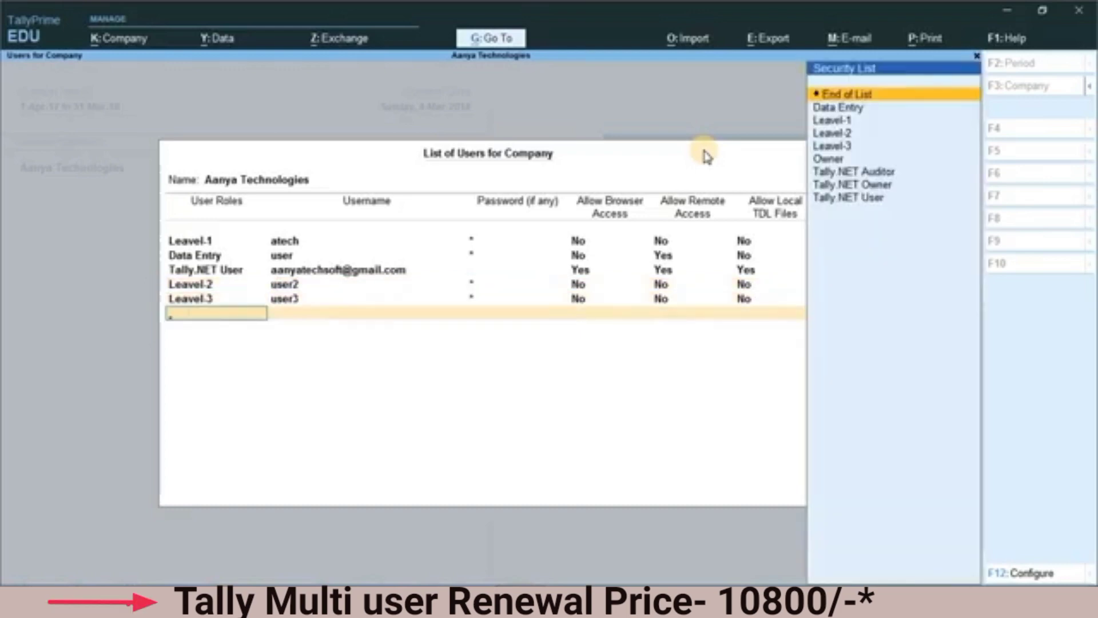
key("Down")
key("Down")
key("Down")
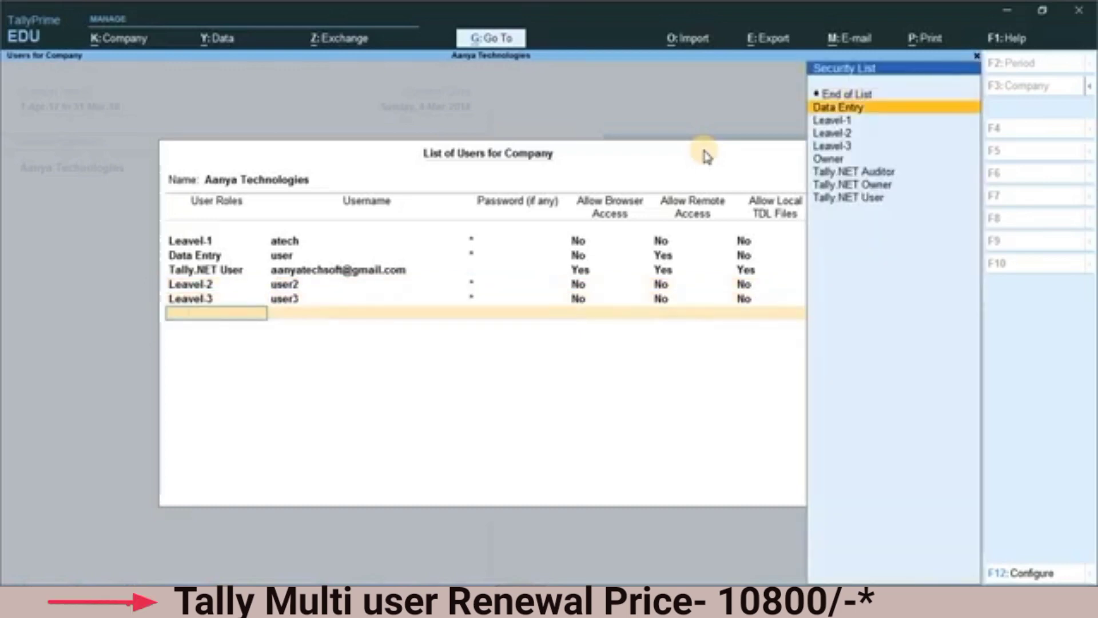
key("Return")
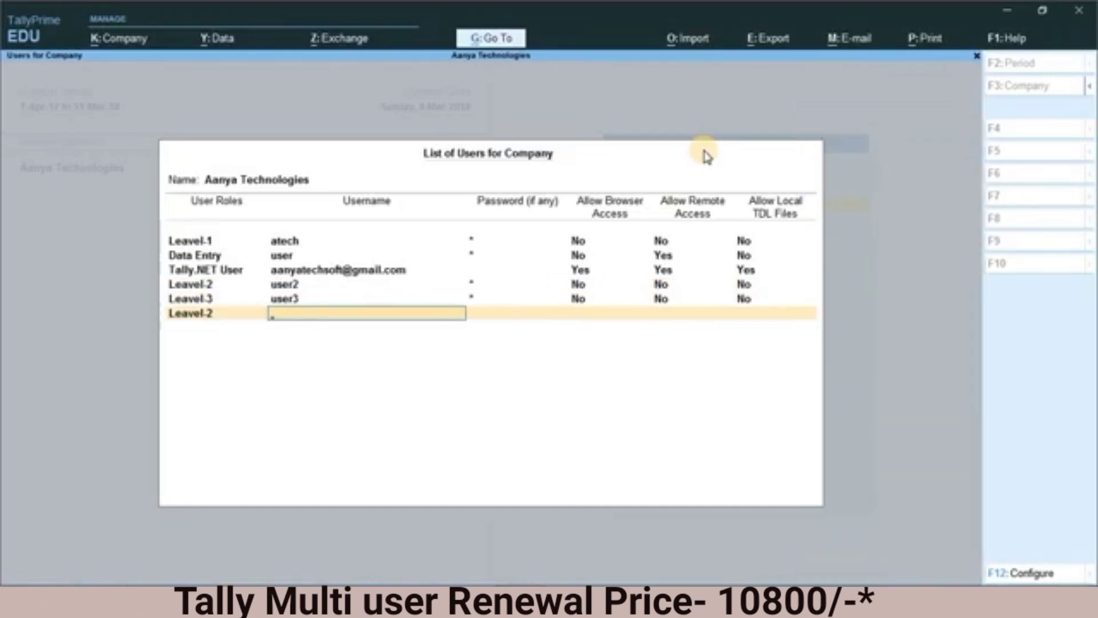
Step: Name the new Leavel-2 user user4, enter a password for it, keep the default access settings, and save the user list
type("user4")
key("Return")
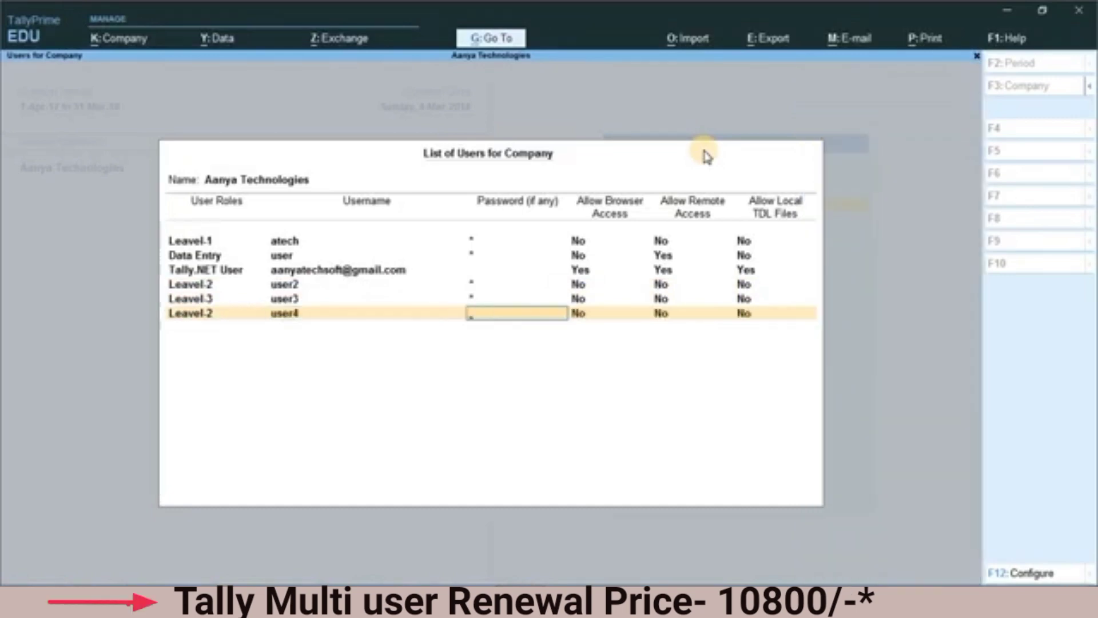
type("*****")
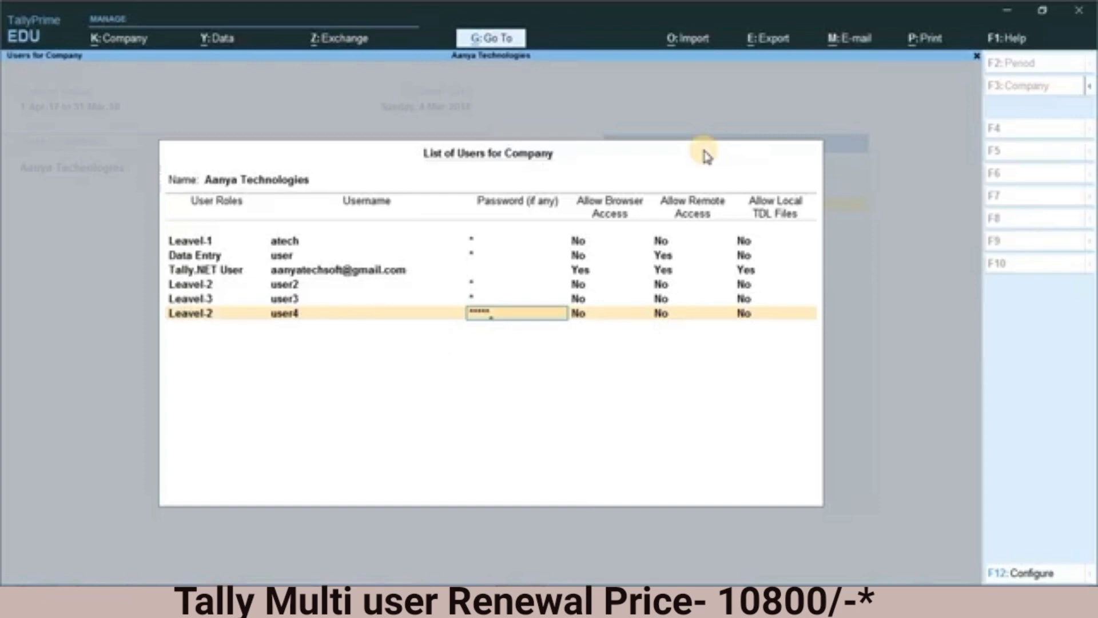
key("Return")
key("Return")
key("Return")
key("Return")
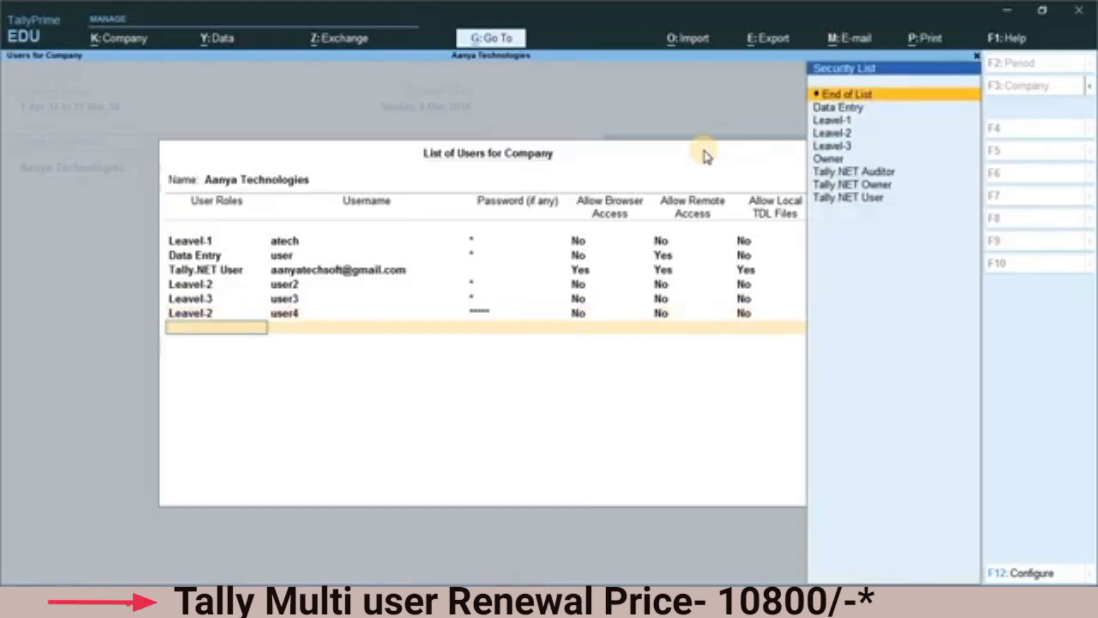
key("Return")
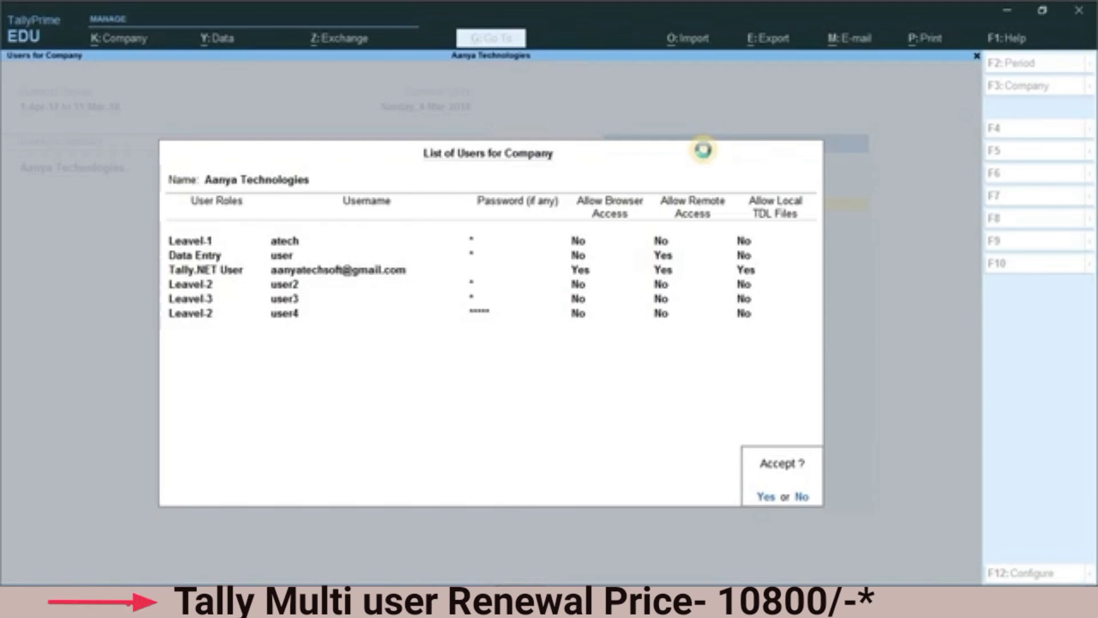
key("Return")
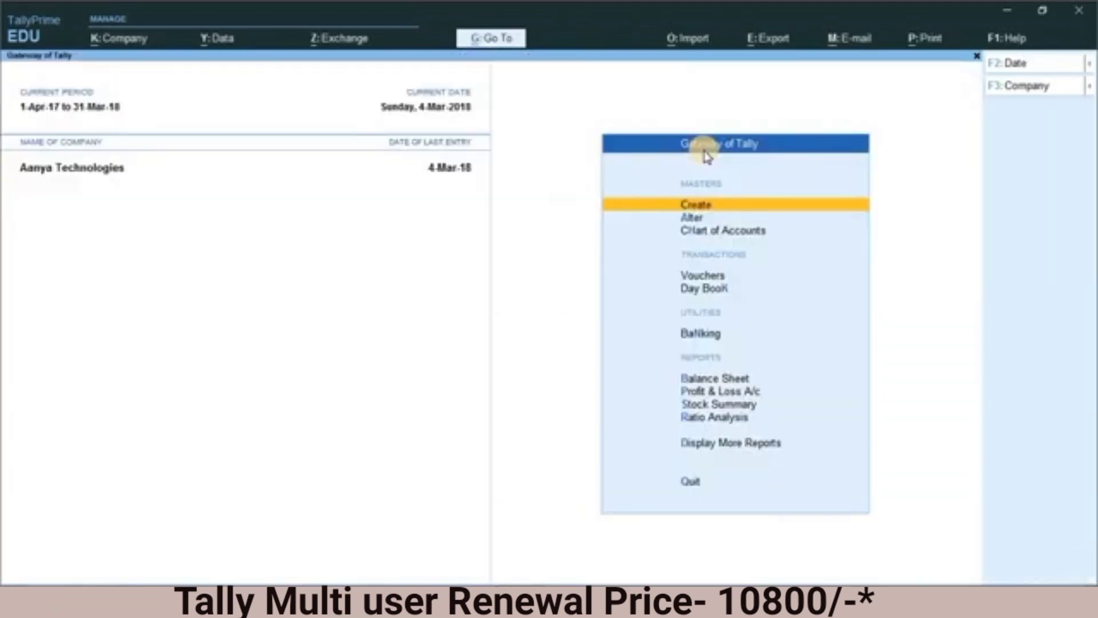
Step: Change the logged-in user of Aanya Technologies to user4, entering that account's password
key("alt+k")
key("Down")
key("Down")
key("Down")
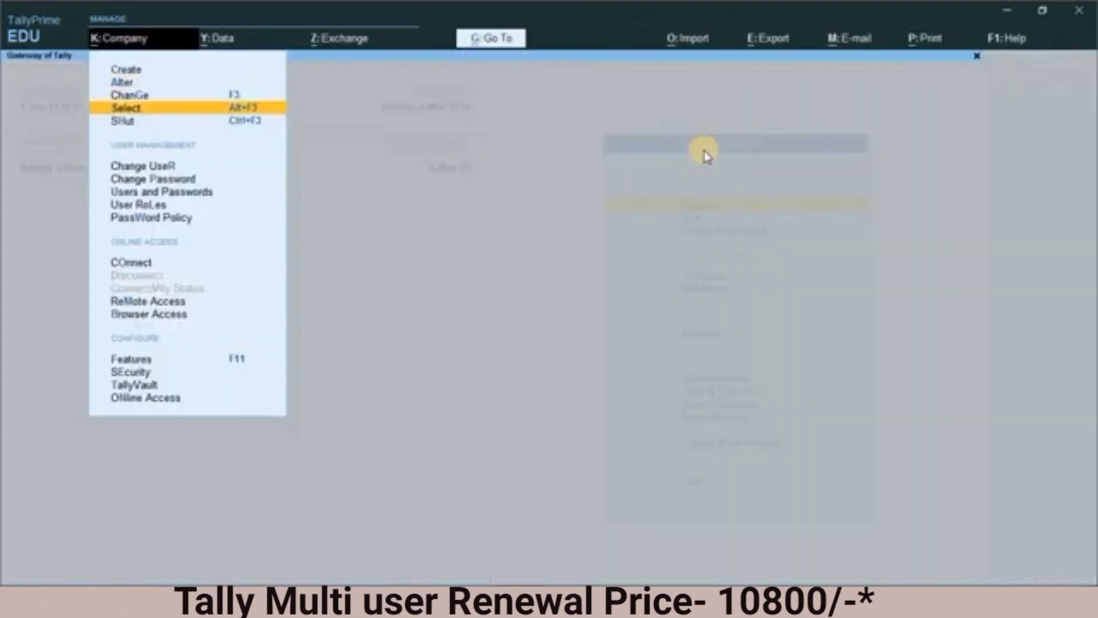
key("Down")
key("Down")
key("Return")
key("Up")
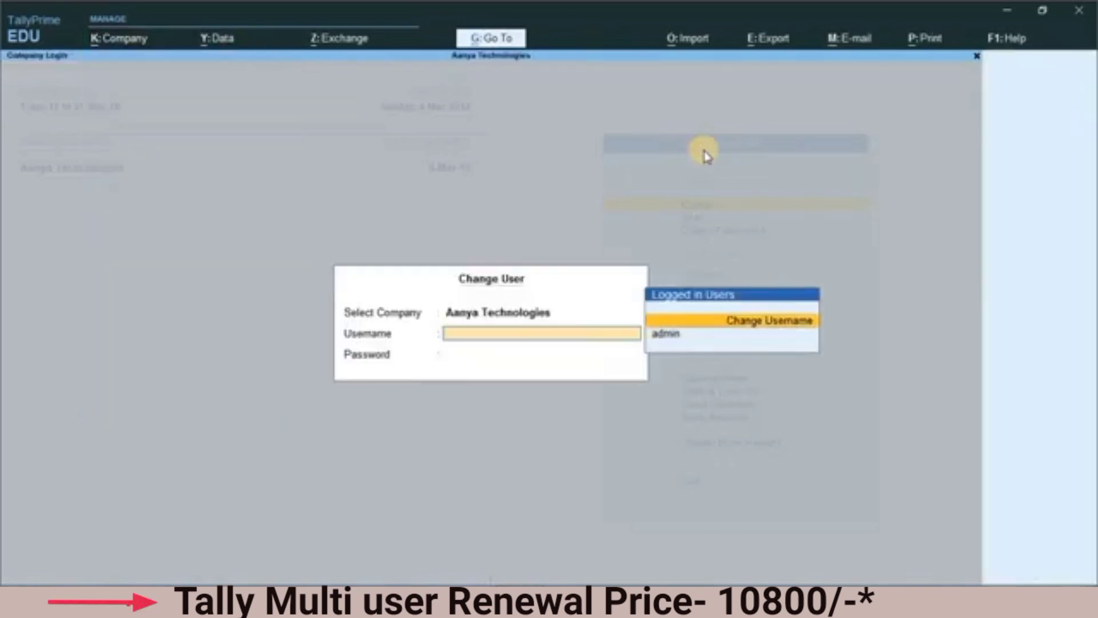
key("Return")
type("user4")
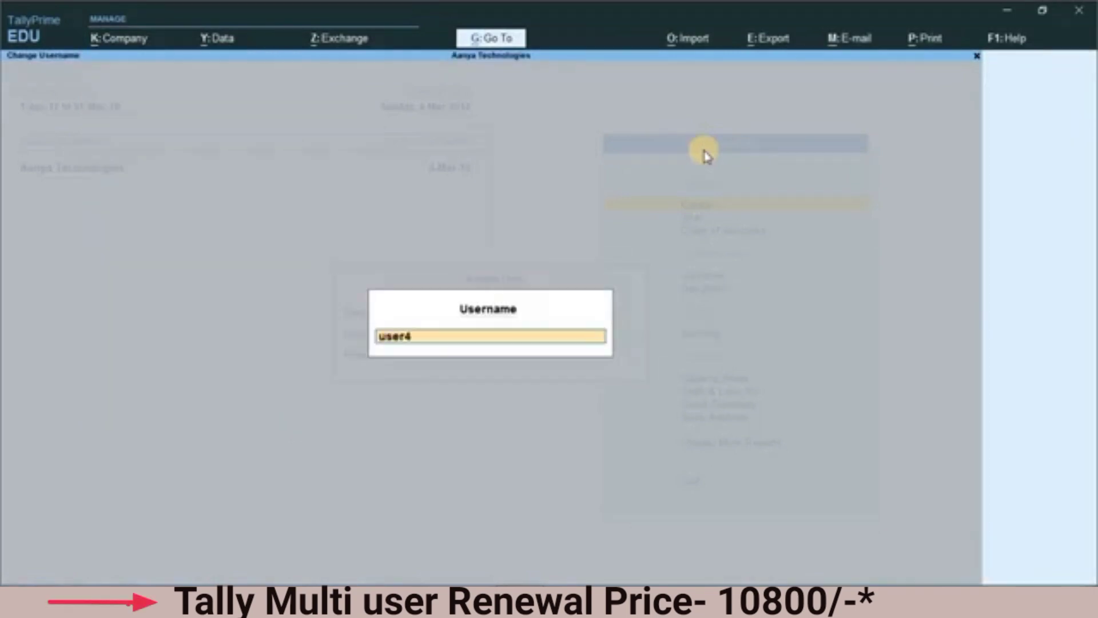
key("Return")
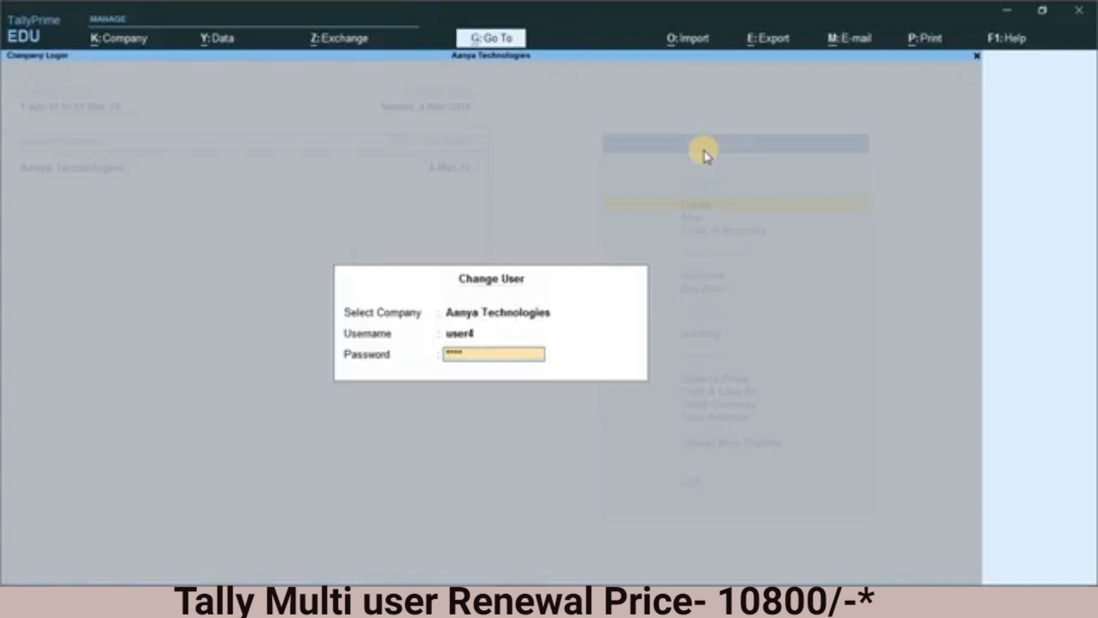
key("Return")
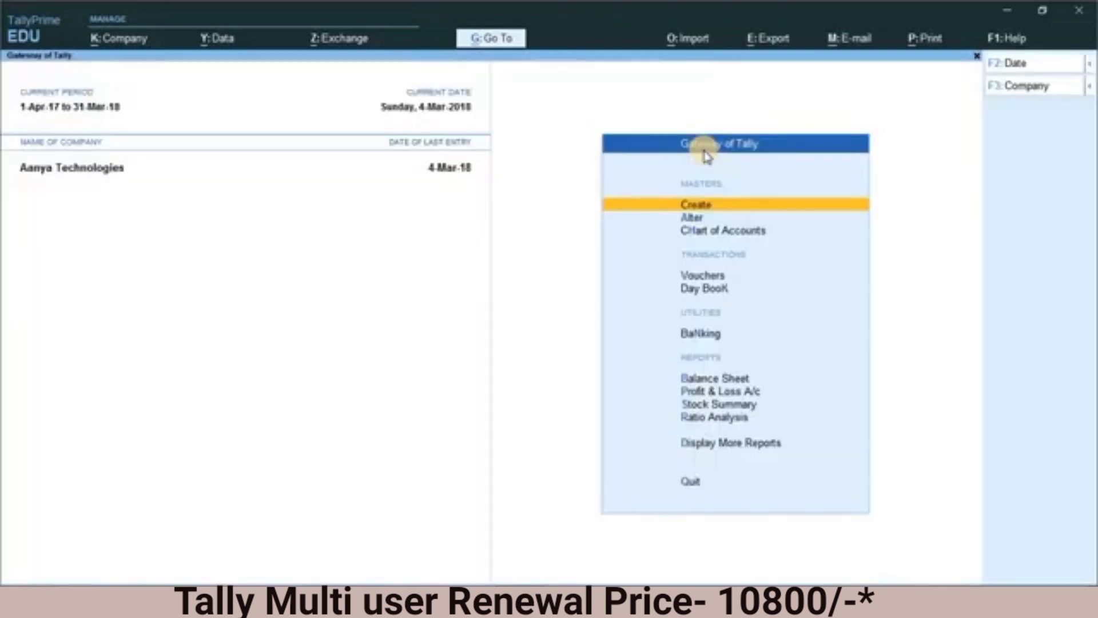
Step: Open the Balance Sheet as user4 and try to print it
key("Down")
key("Down")
key("Down")
key("Down")
key("Down")
key("Down")
key("Down")
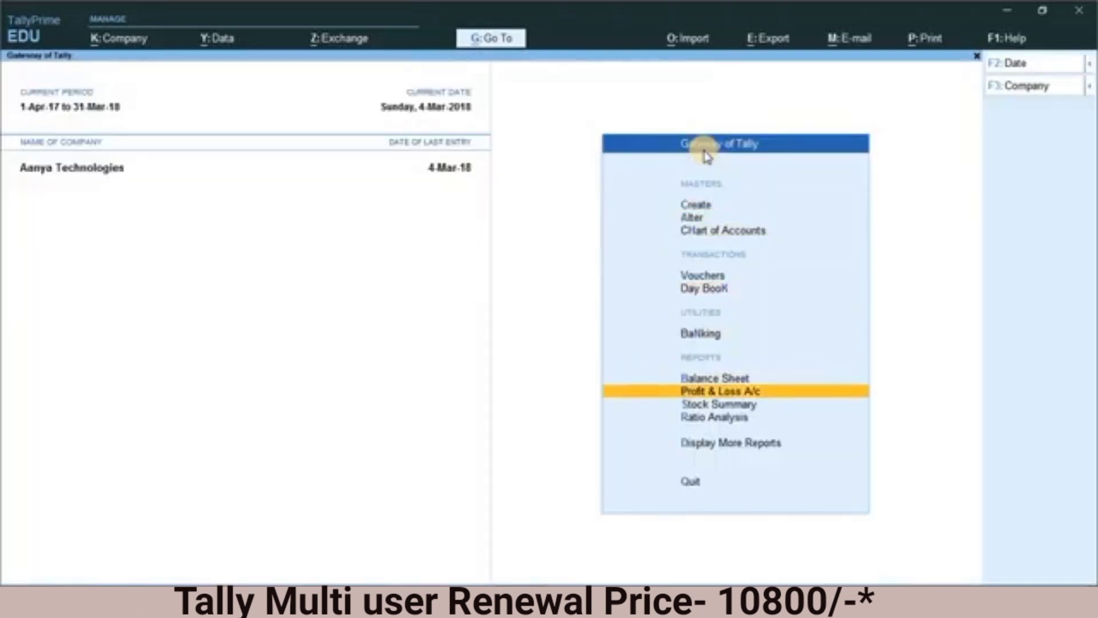
key("Up")
key("Return")
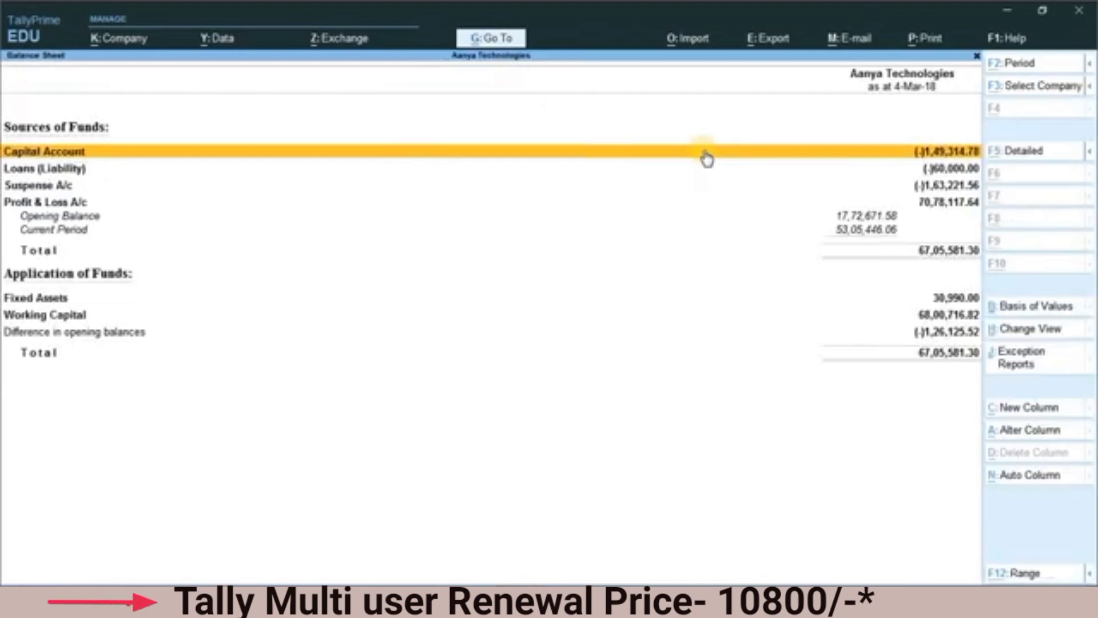
key("alt+p")
key("Return")
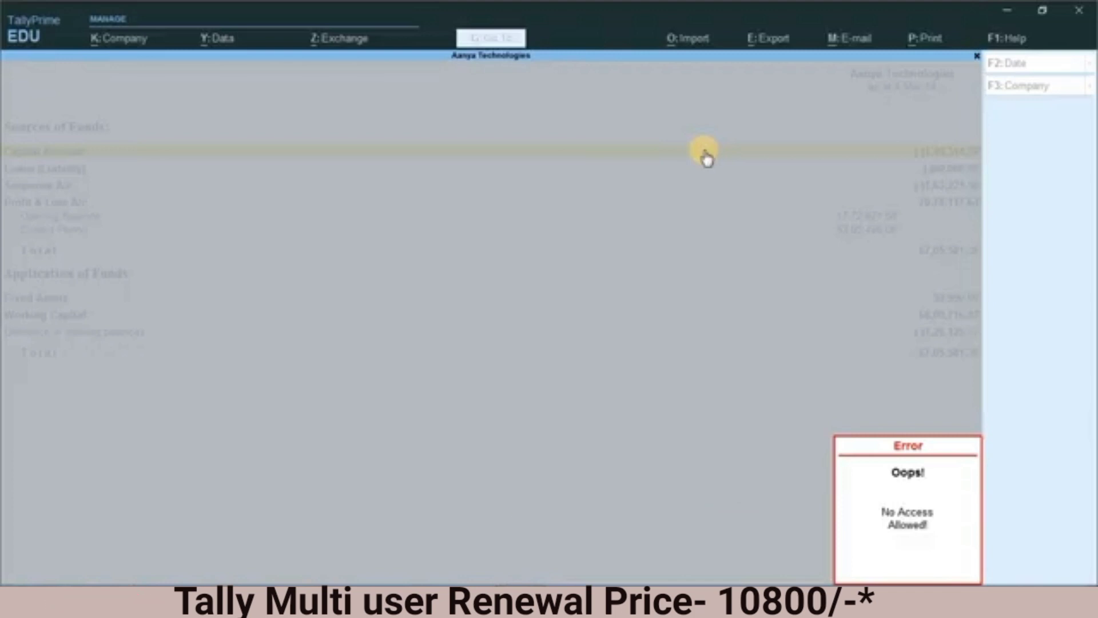
left_click(706, 155)
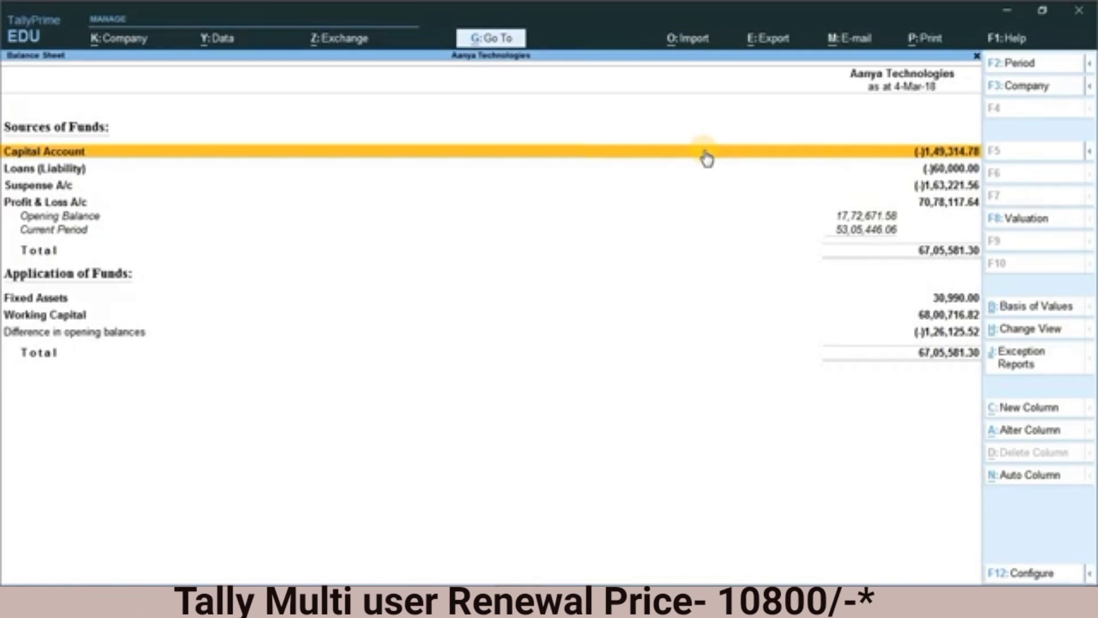
Step: Change the logged-in user from user4 back to admin, entering the admin account password and agreeing to close the open reports
key("alt+k")
key("Down")
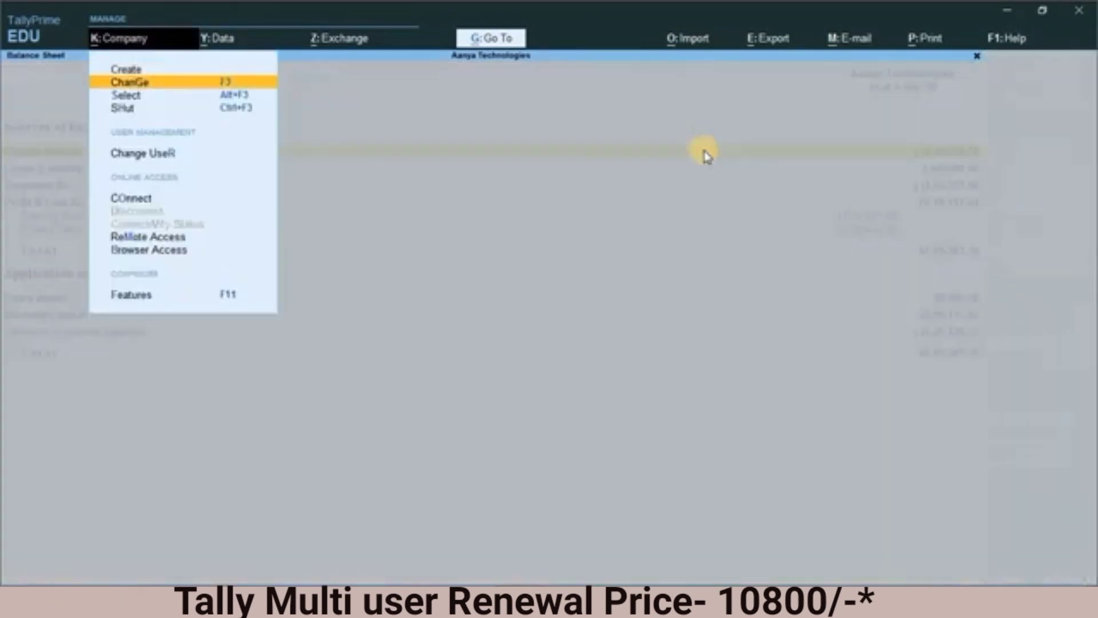
key("Down")
key("Down")
key("Down")
key("Down")
key("Up")
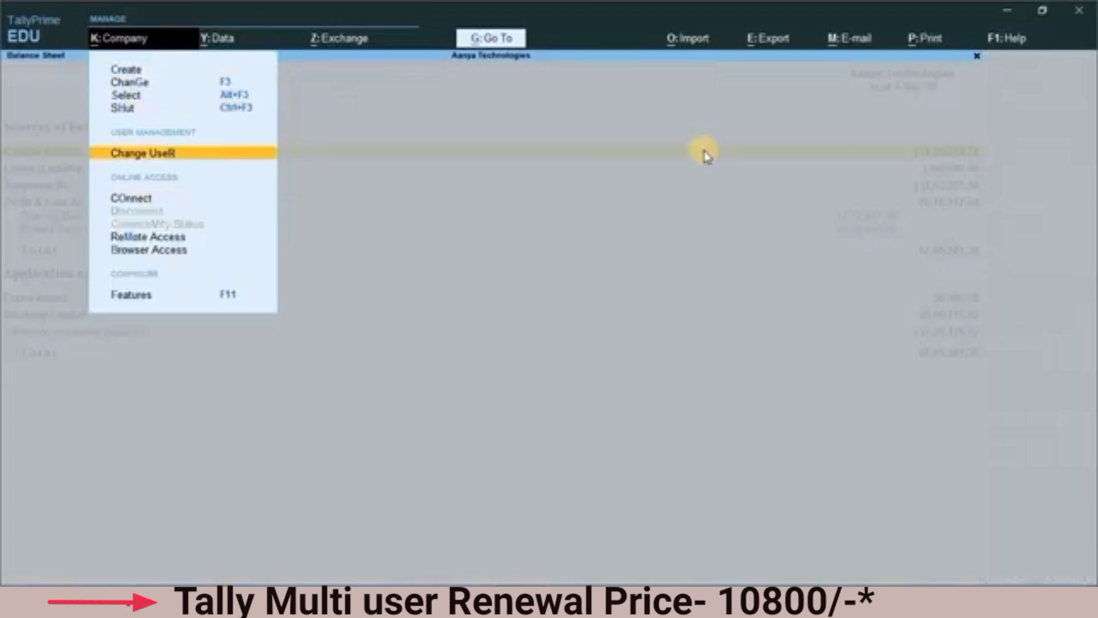
key("Return")
key("Up")
key("Return")
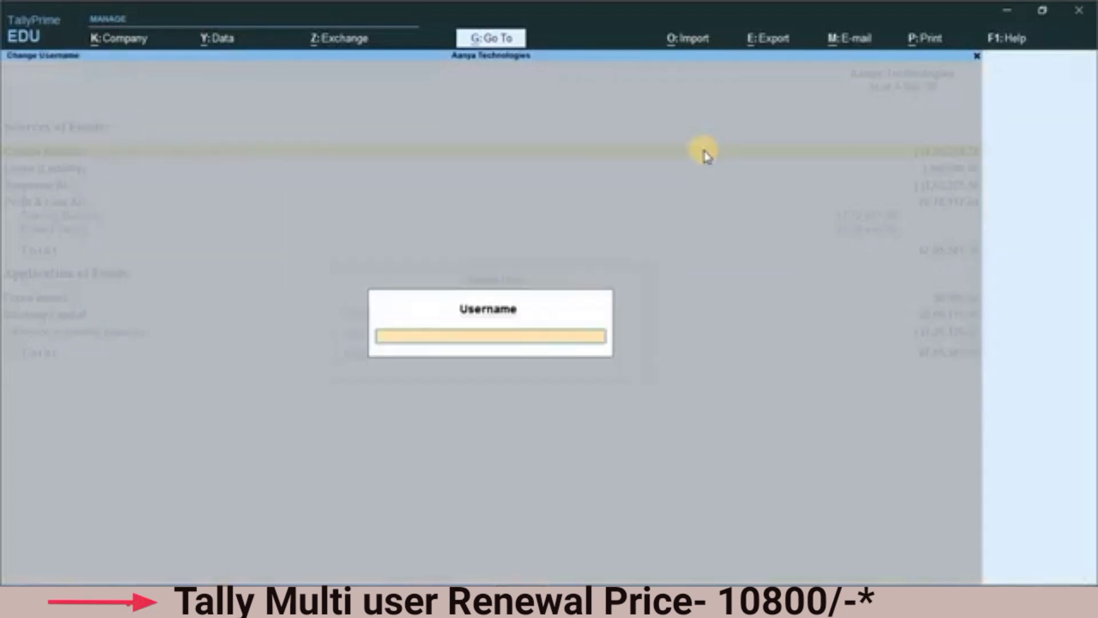
type("admin")
key("Return")
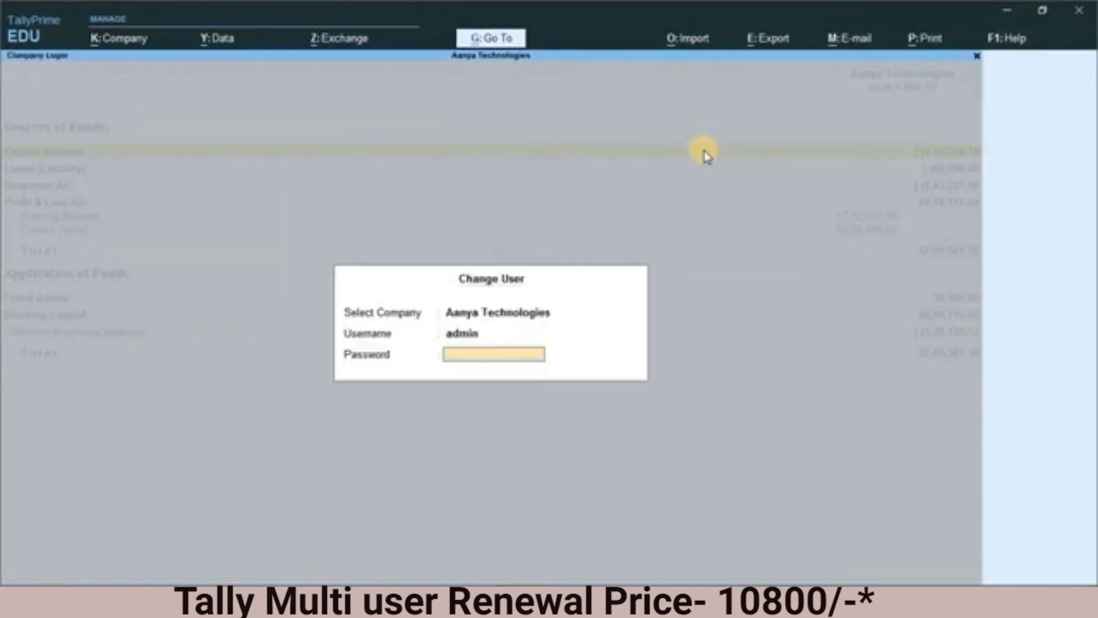
type("****")
key("Return")
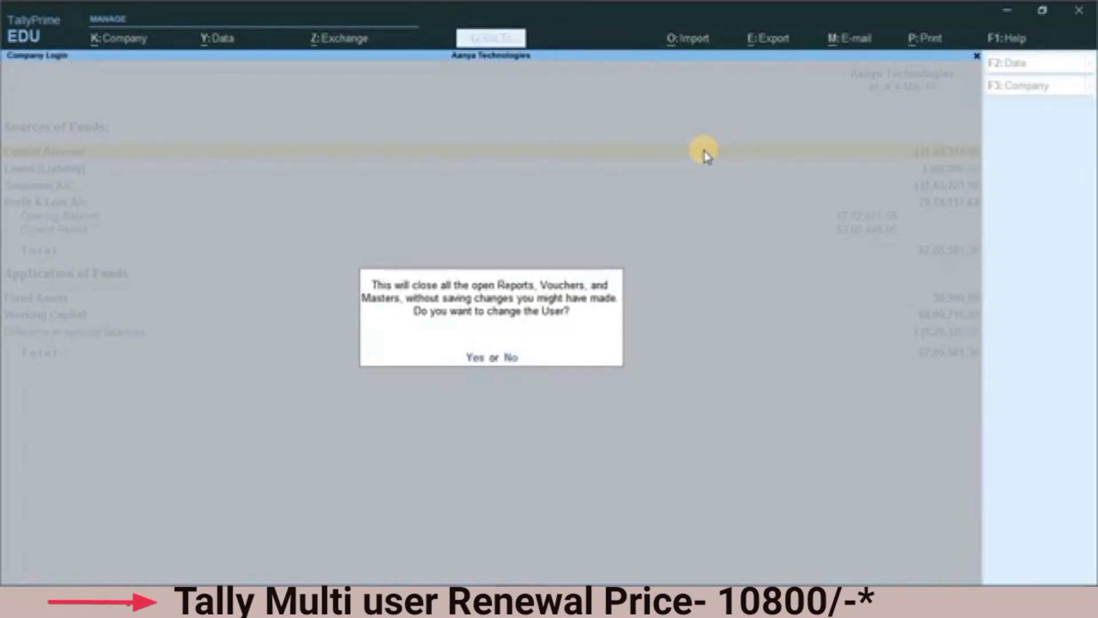
key("y")
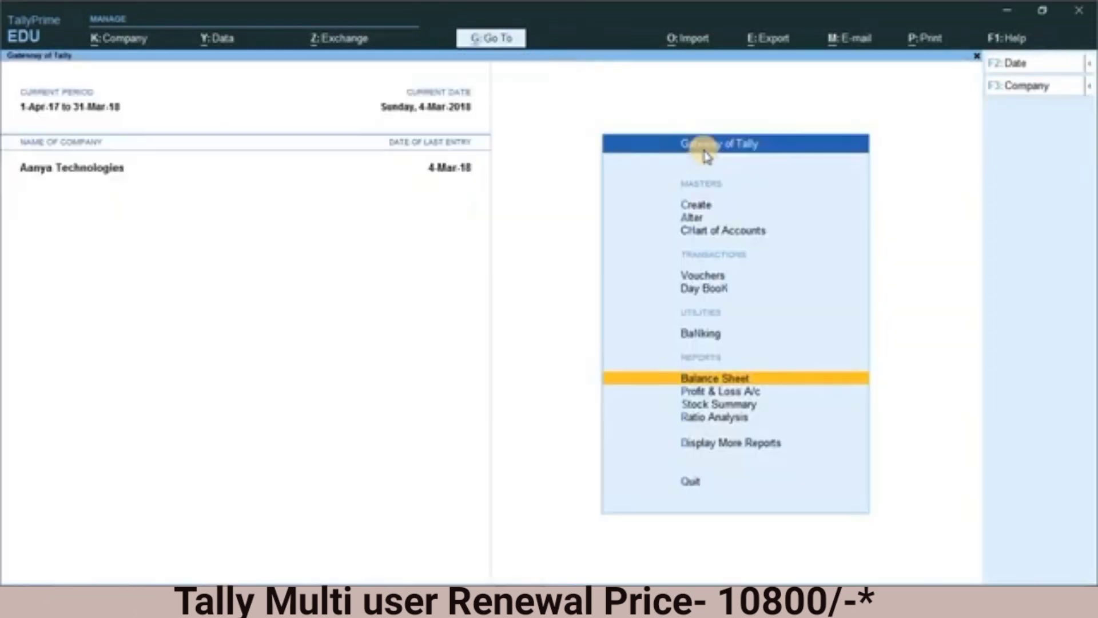
Step: Open the list of security levels for Aanya Technologies from the admin account
key("alt+k")
key("Down")
key("Down")
key("Down")
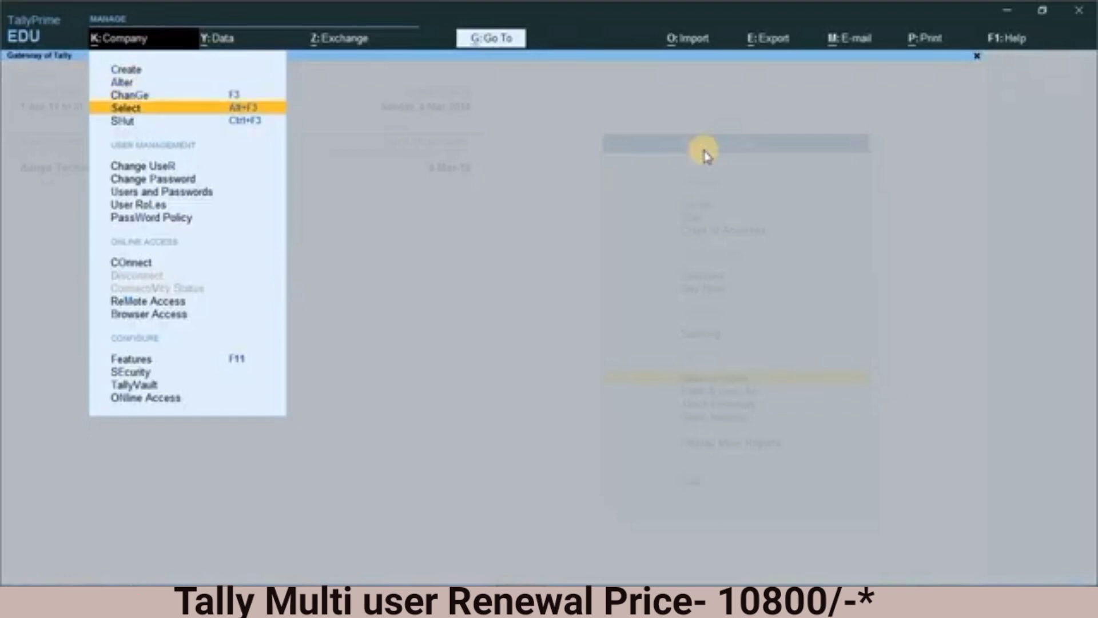
key("Down")
key("Down")
key("Down")
key("Down")
key("Down")
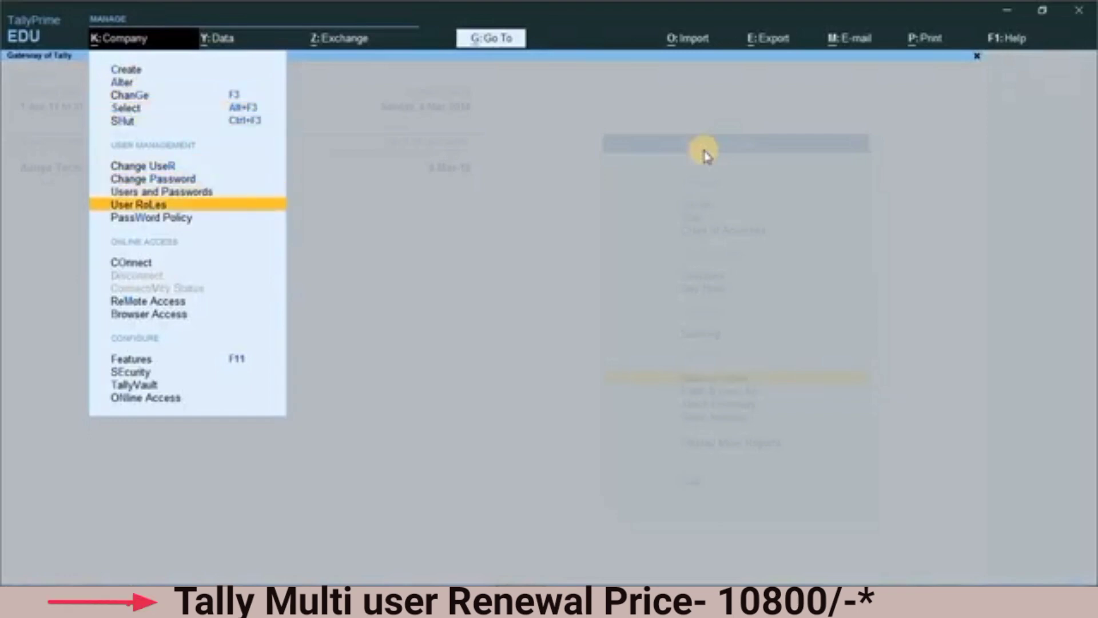
key("Return")
Step: Examine the basic facilities and restrictions of security level Leavel-3, accept them as they are, and leave the security levels list
key("Down")
key("Down")
key("Down")
key("Down")
key("Down")
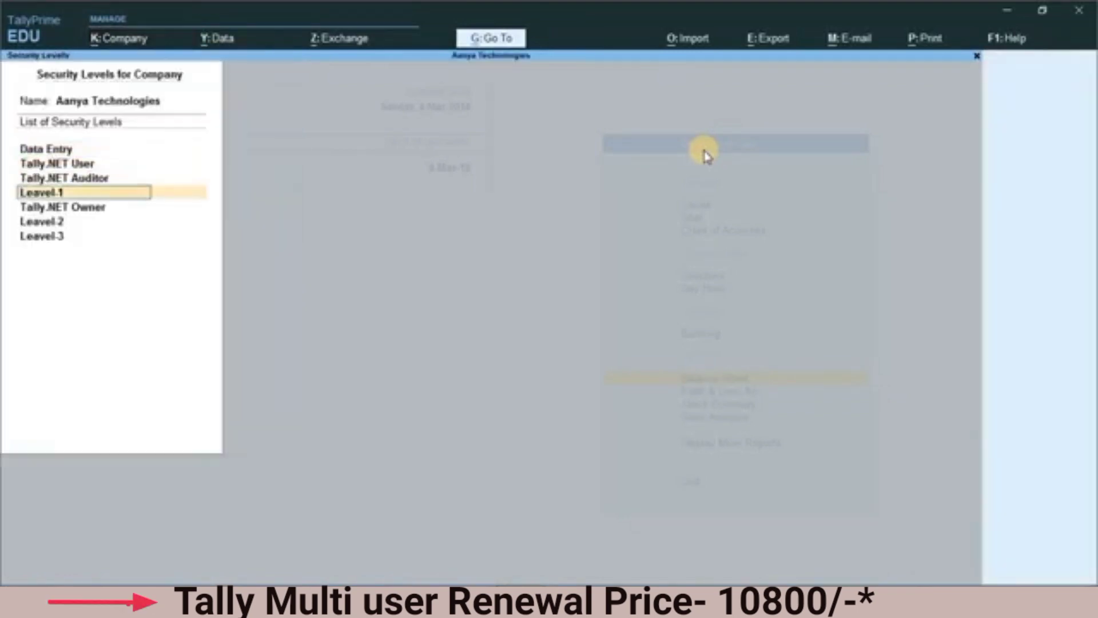
key("Down")
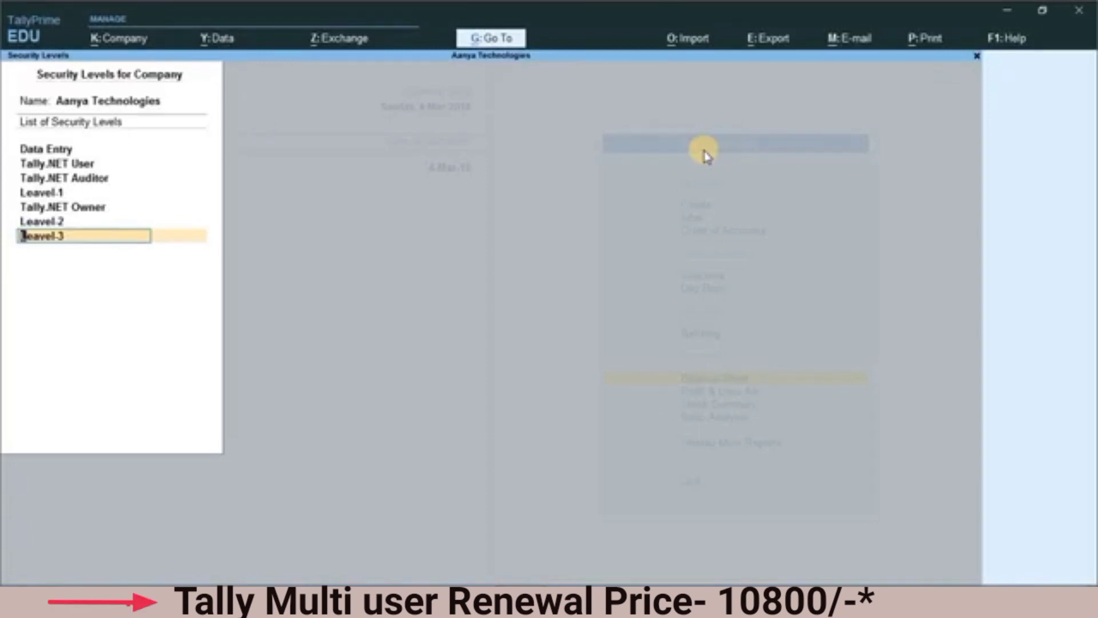
key("Return")
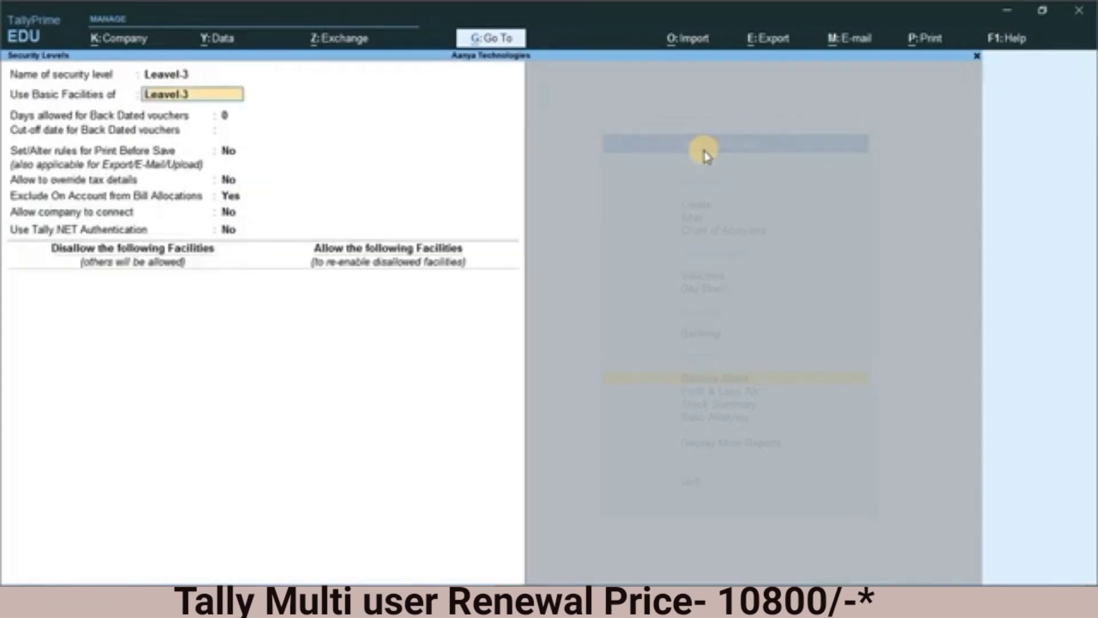
key("Return")
key("Return")
key("Return")
key("Return")
key("Return")
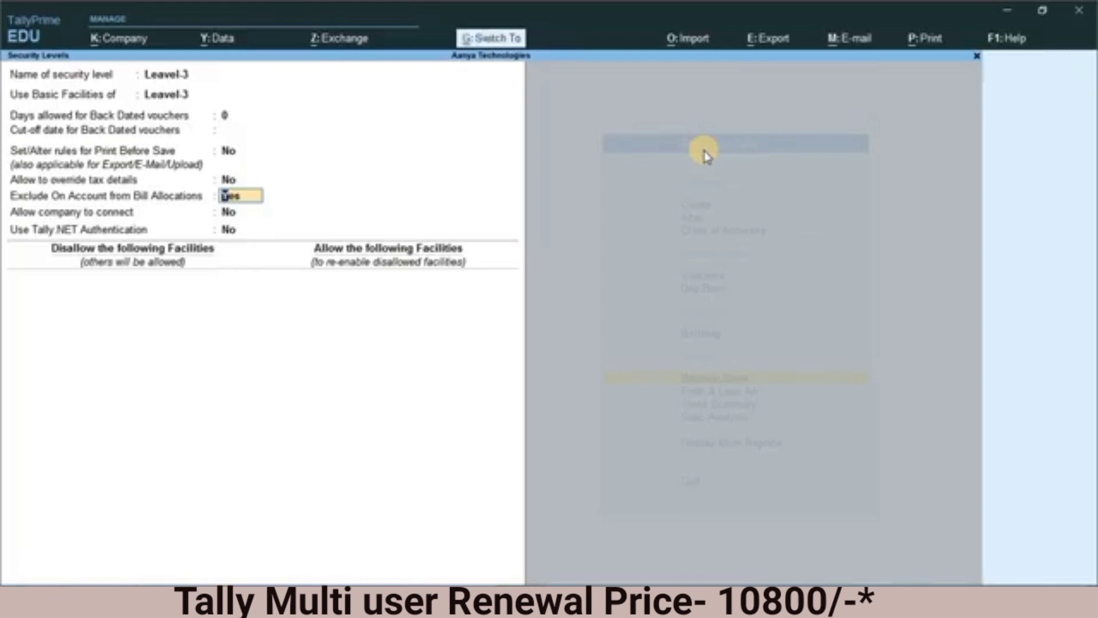
key("ctrl+a")
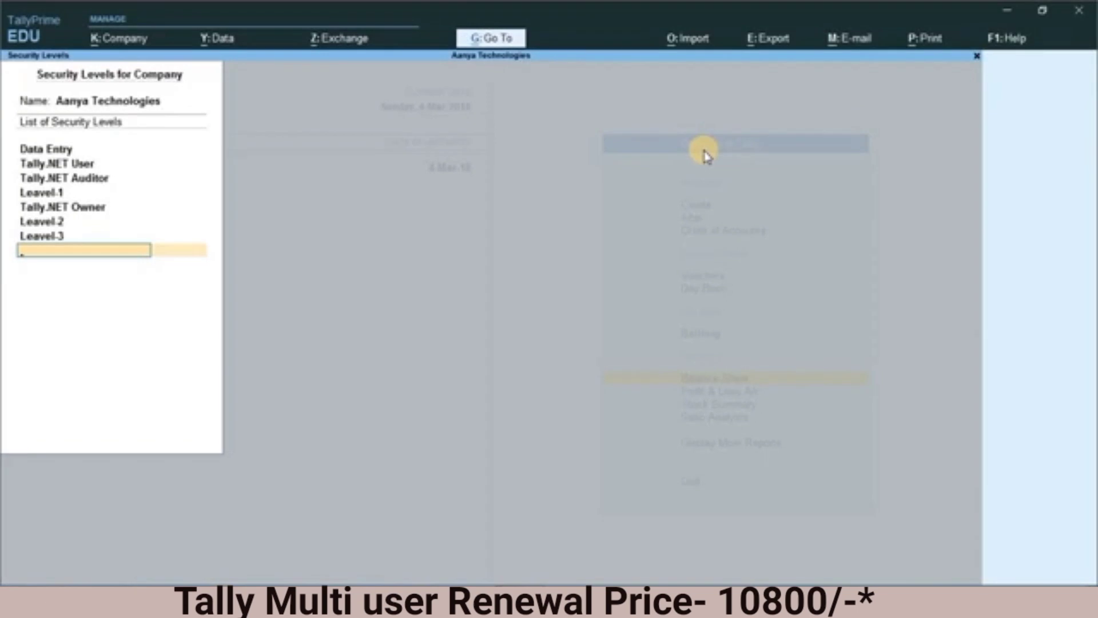
key("Escape")
Step: Check the user roles in the list of users for Aanya Technologies and quit it without saving
key("alt+k")
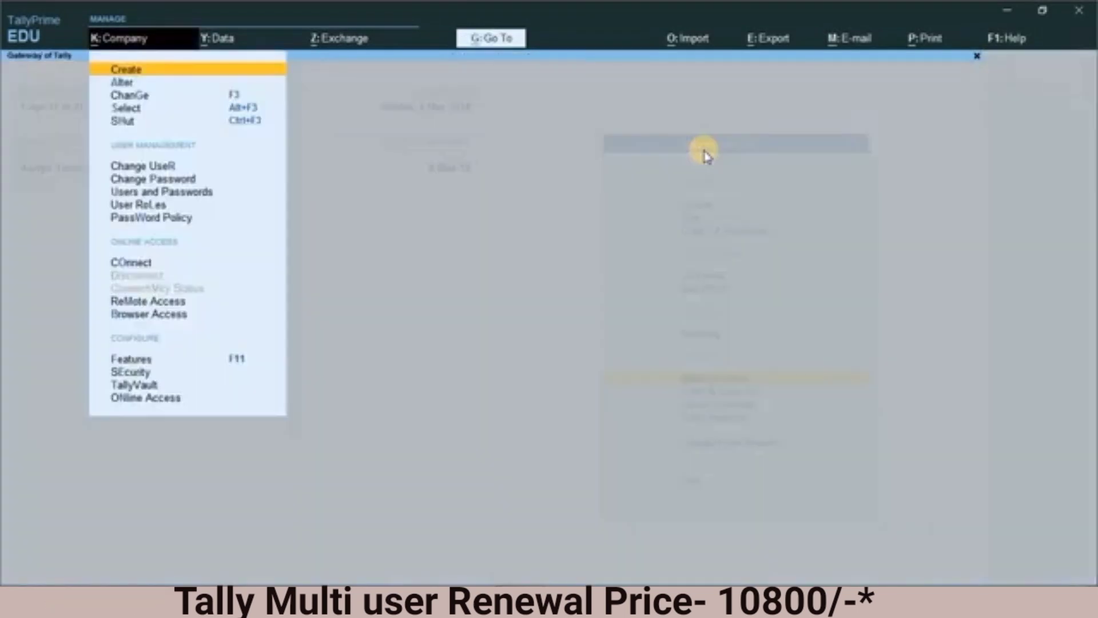
key("Down")
key("Down")
key("Down")
key("Down")
key("Down")
key("Down")
key("Down")
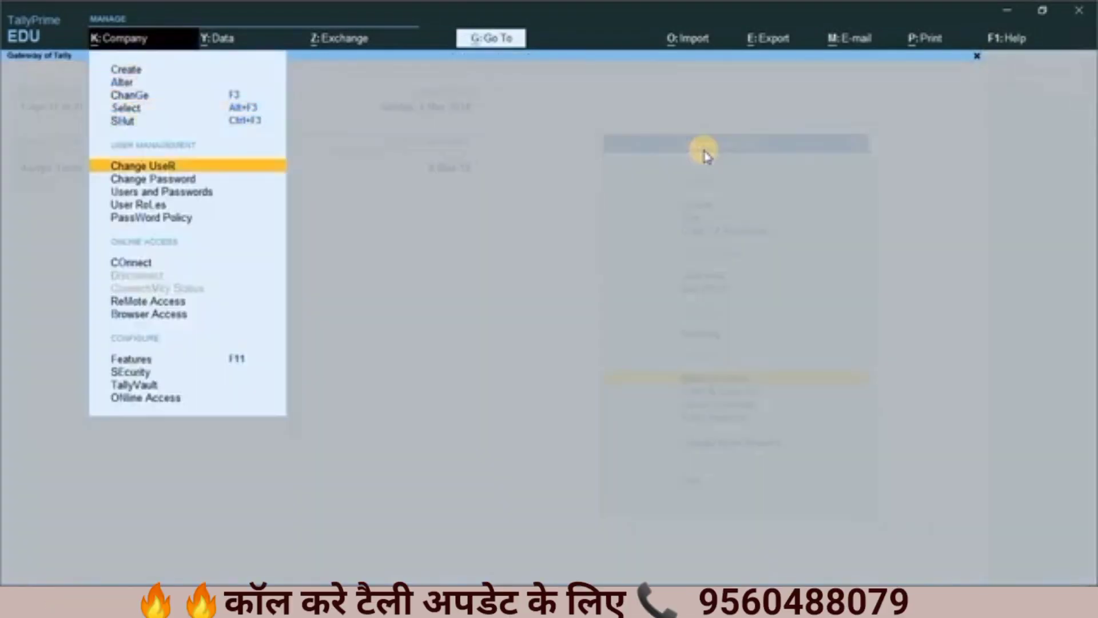
key("Down")
key("Up")
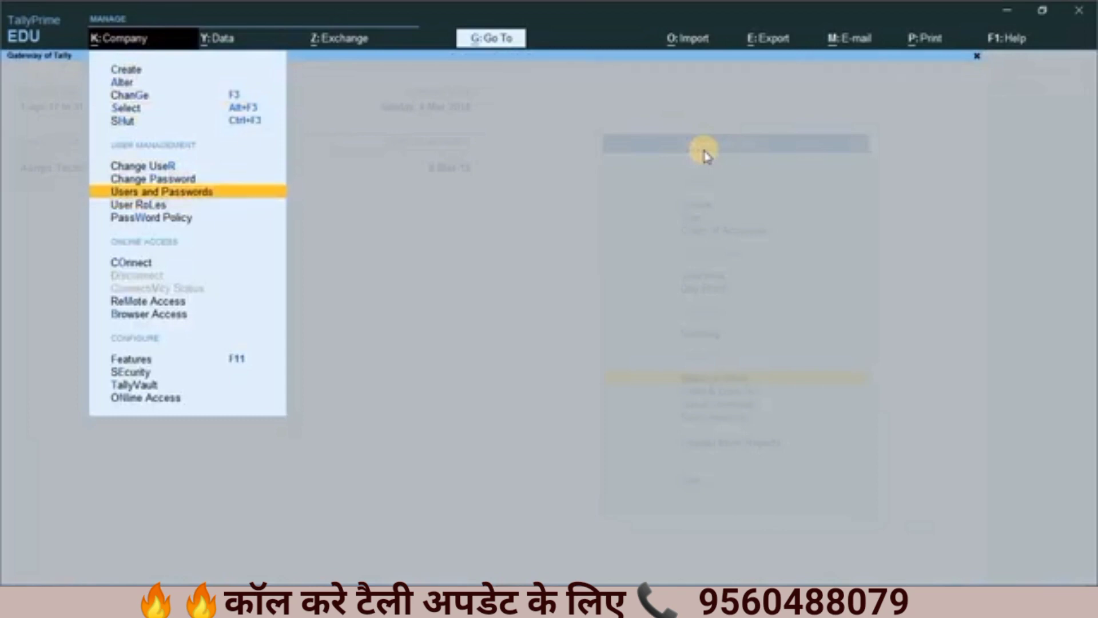
key("Return")
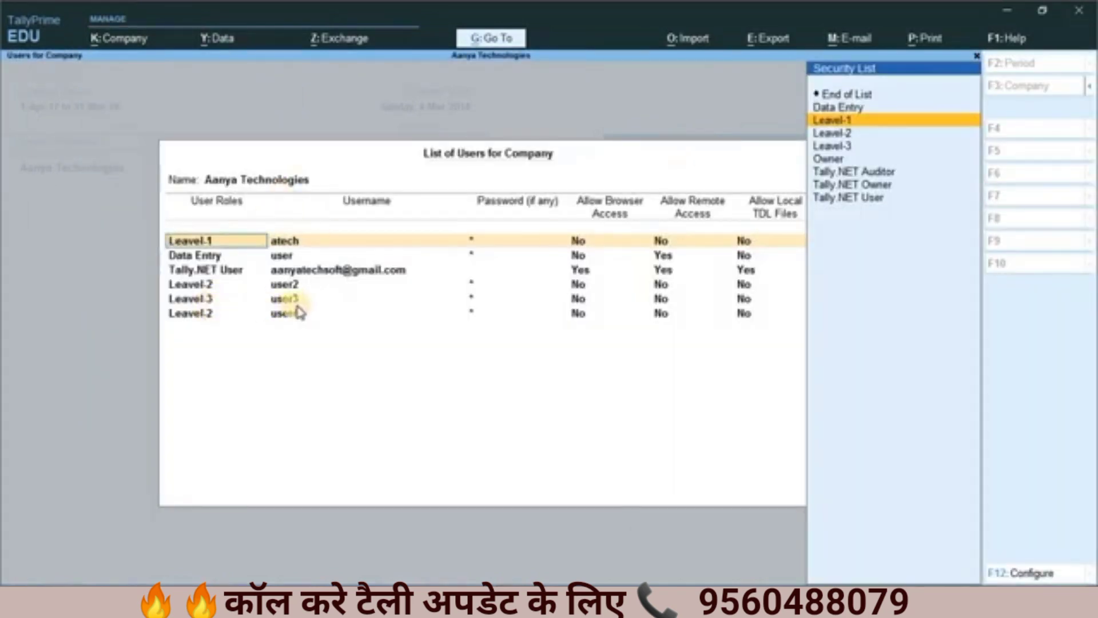
key("BackSpace")
key("Escape")
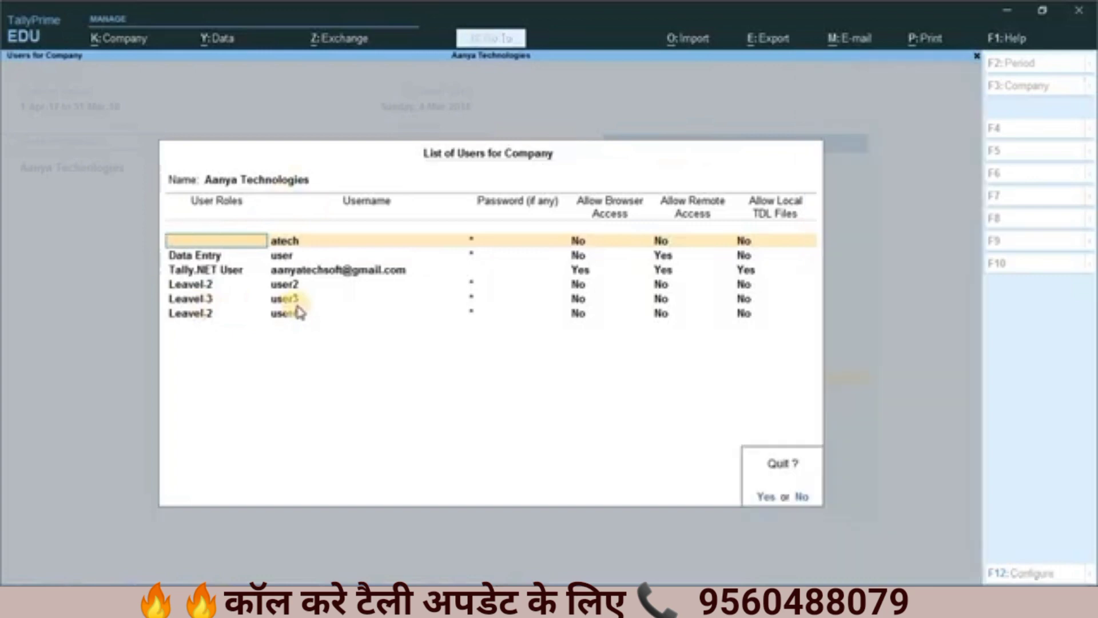
key("y")
Step: Change the logged-in user from admin to user3, entering the user3 account password
key("alt+k")
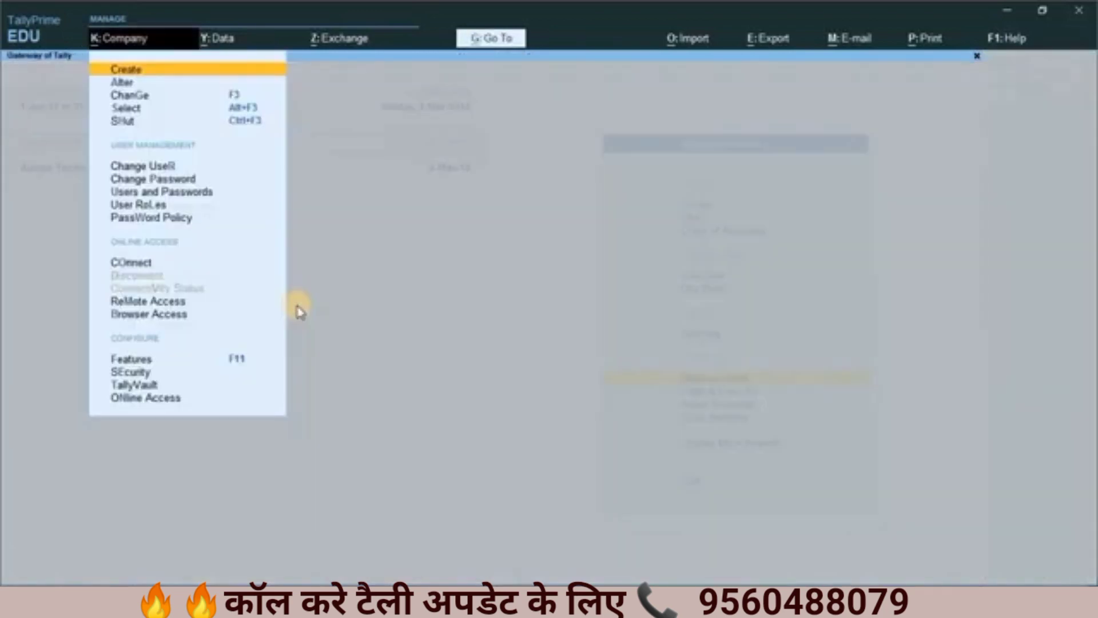
key("Down")
key("Down")
key("Down")
key("Down")
key("Down")
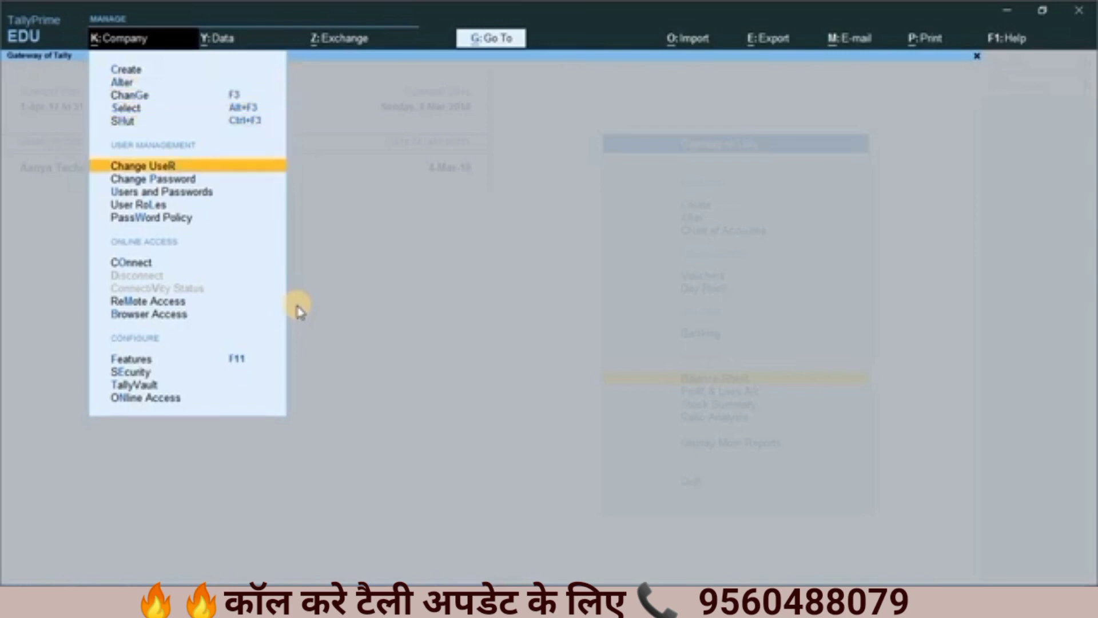
key("Return")
key("Up")
key("Return")
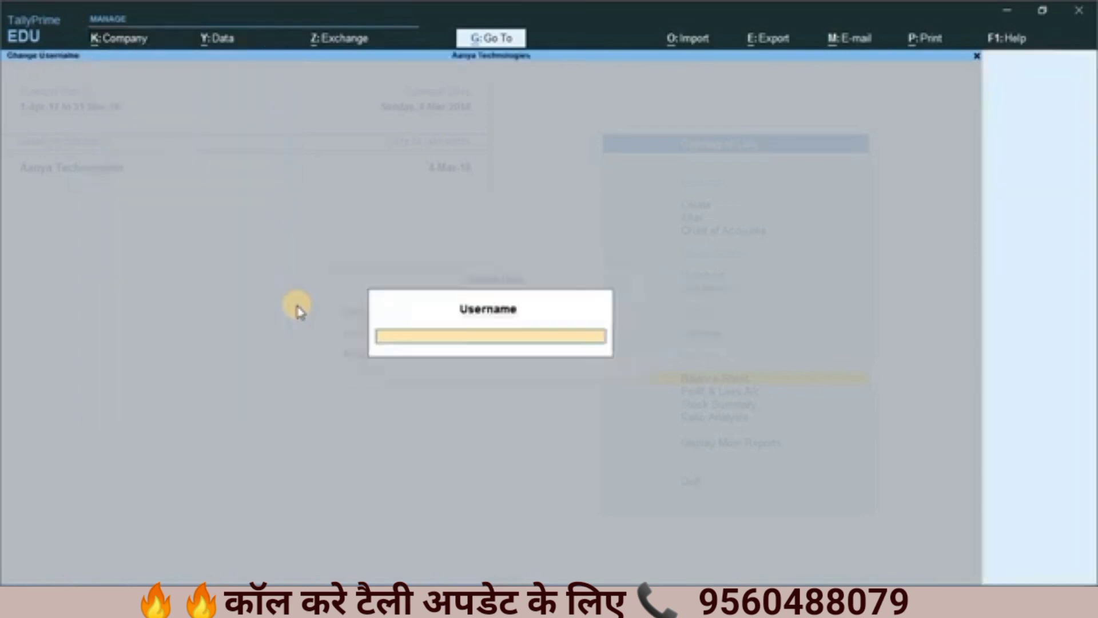
type("user3")
key("Return")
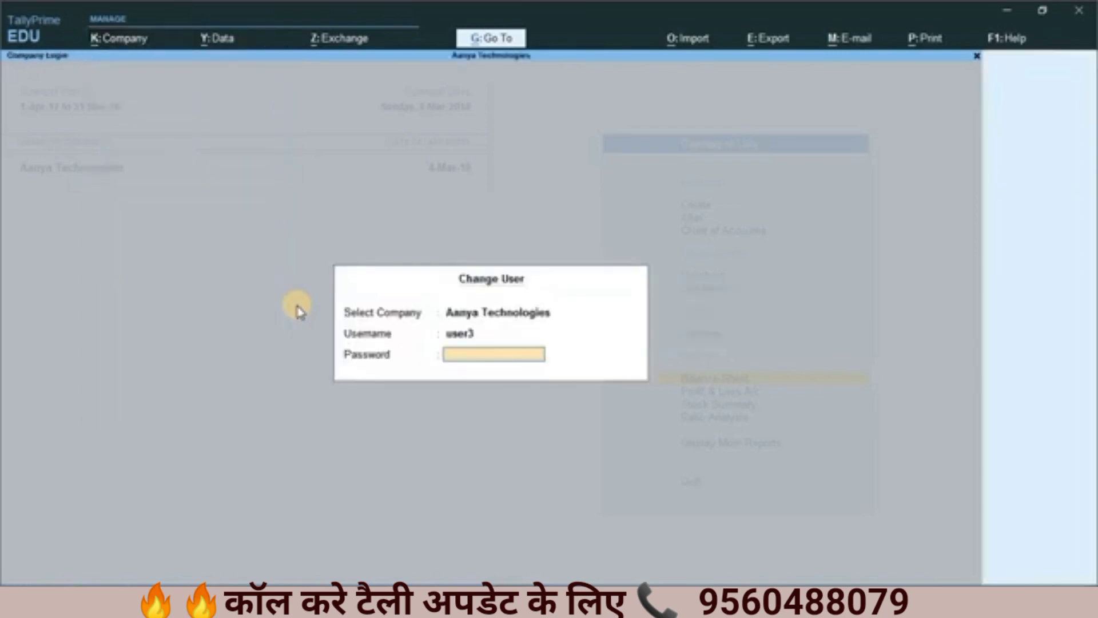
type("**")
key("Return")
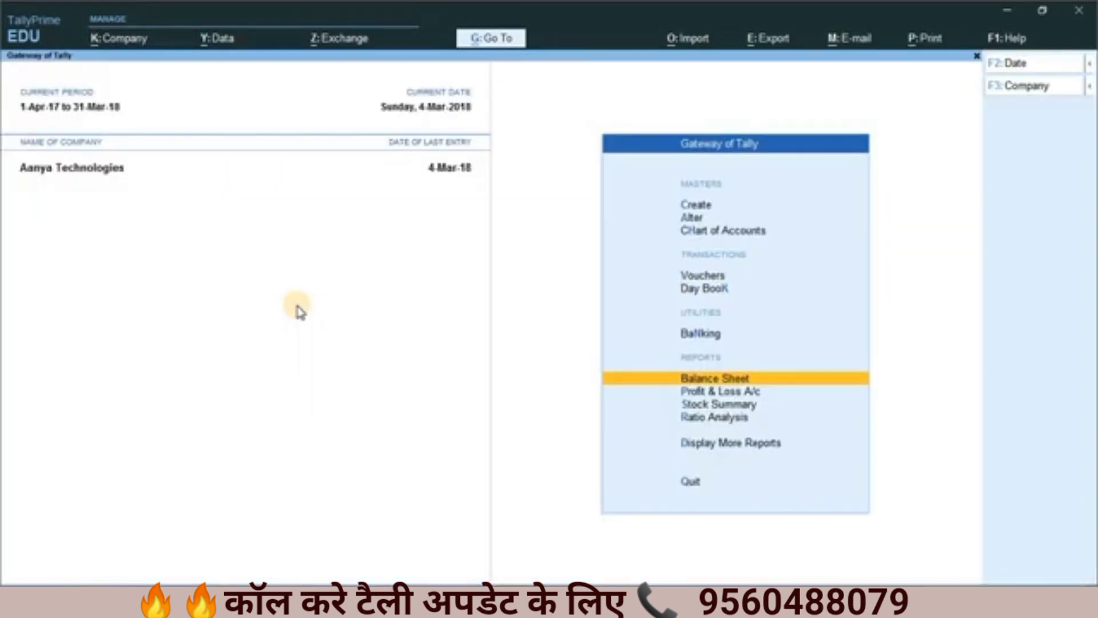
Step: Start a receipt voucher dated 1-Mar-18 with IndusInd Bank Limited as the account
key("Up")
key("Up")
key("Up")
key("Return")
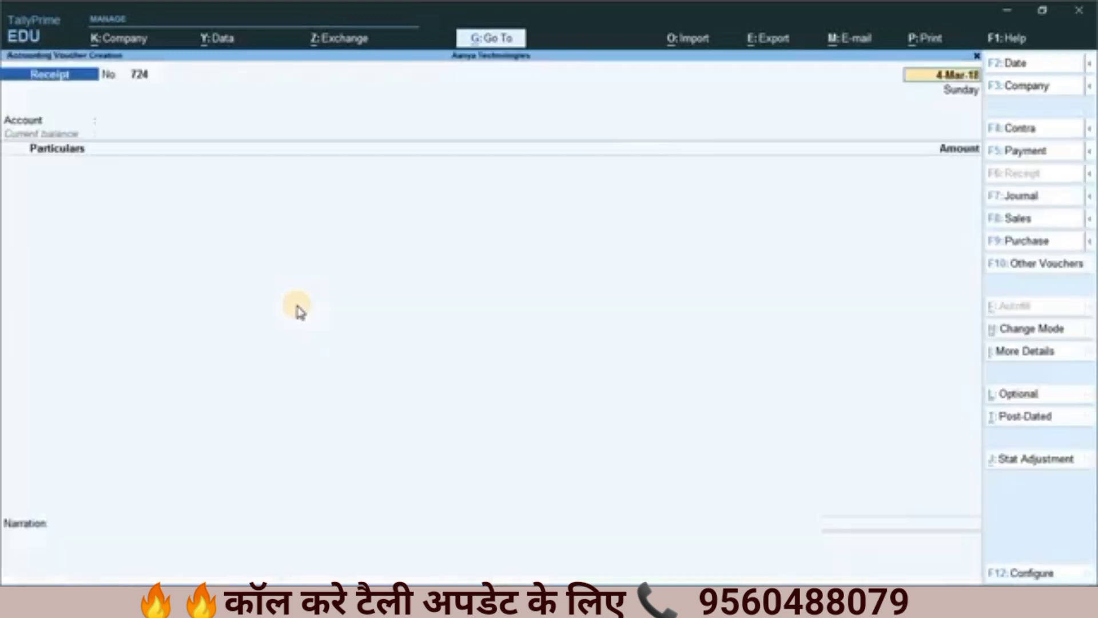
type("1")
key("Return")
type("I")
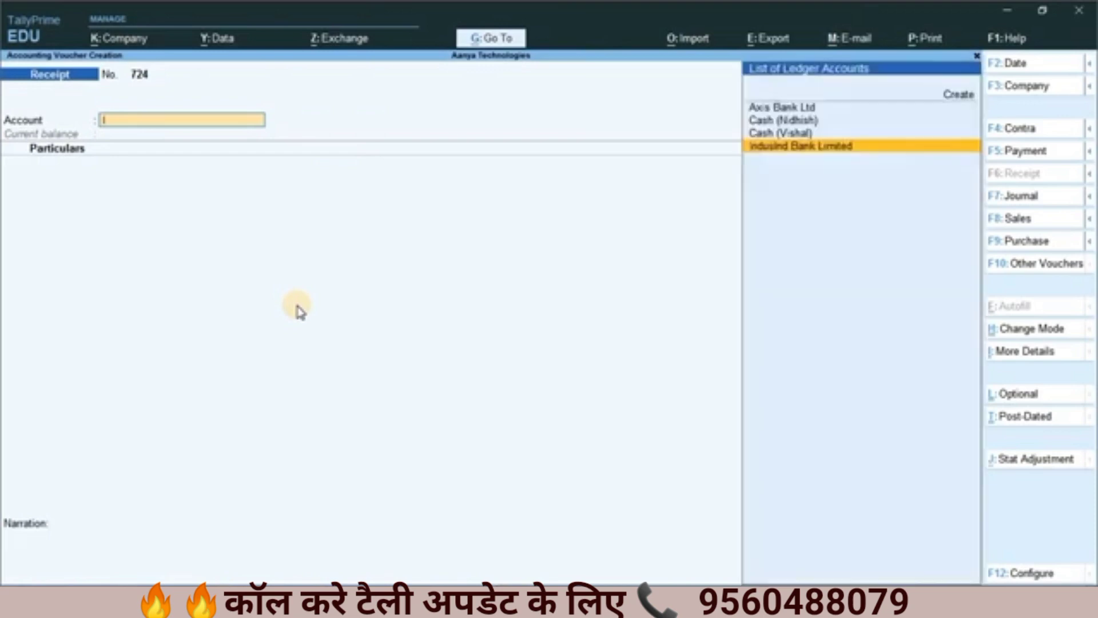
key("Return")
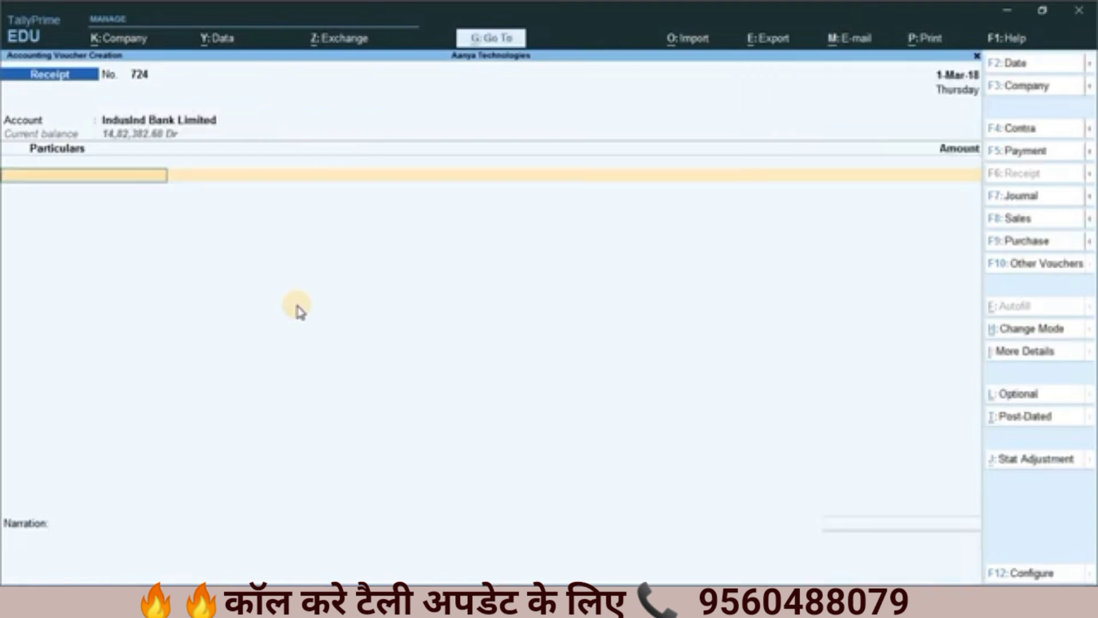
Step: Add Elcom Trading Company Pvt. Ltd. to the receipt with an amount of 50000 and open its bill-wise reference types
type("El")
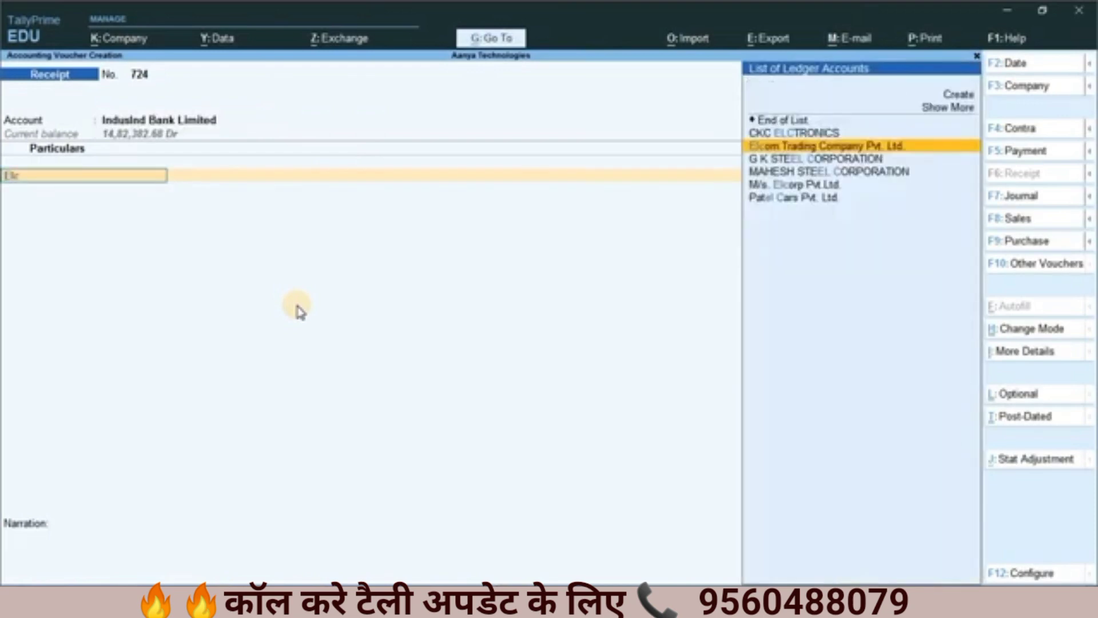
type("c")
key("Return")
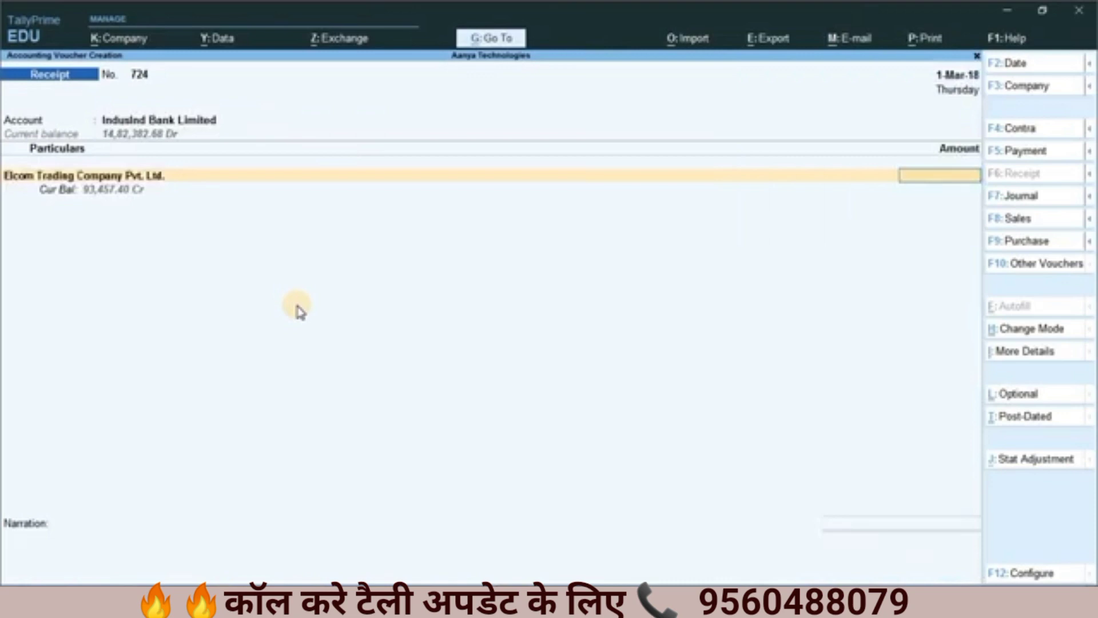
type("50000")
key("Return")
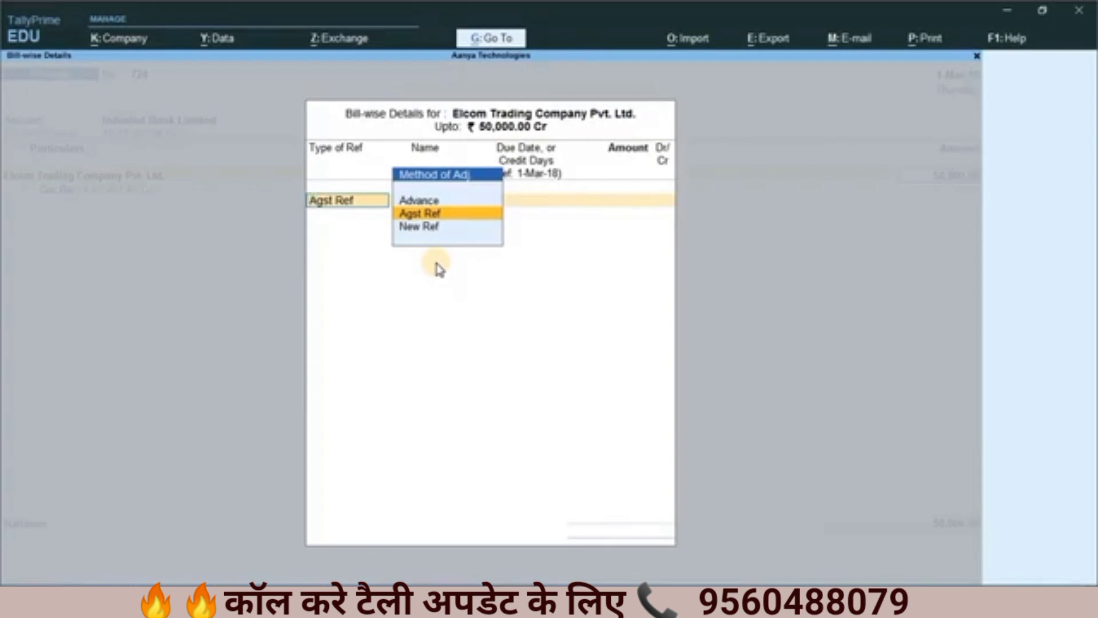
Step: Quit the bill-wise details and abandon the receipt voucher without saving
key("Escape")
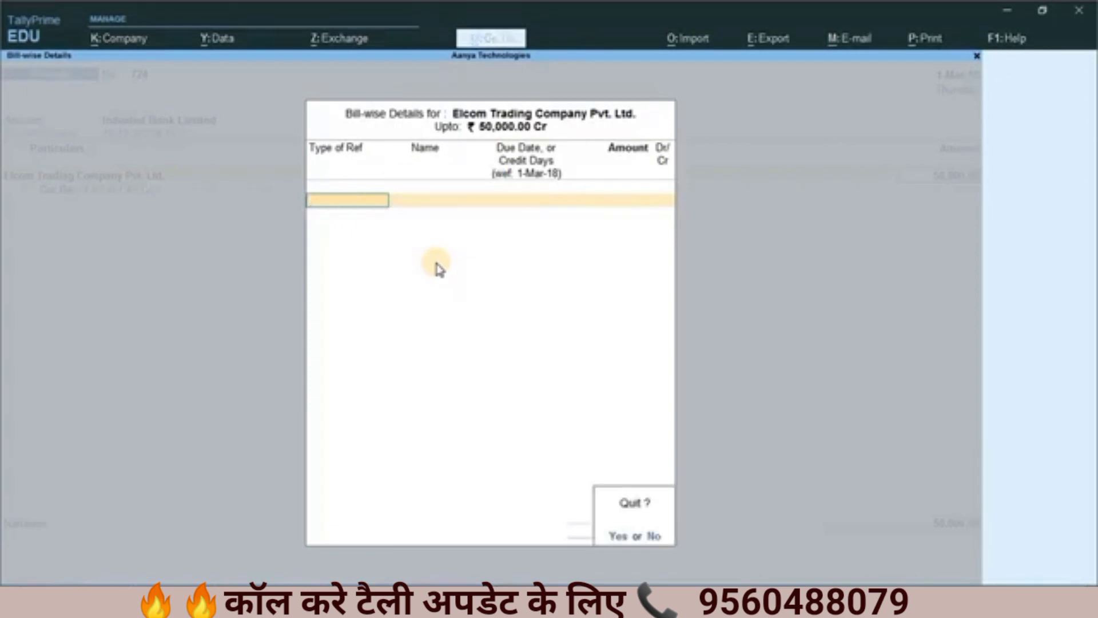
key("y")
key("BackSpace")
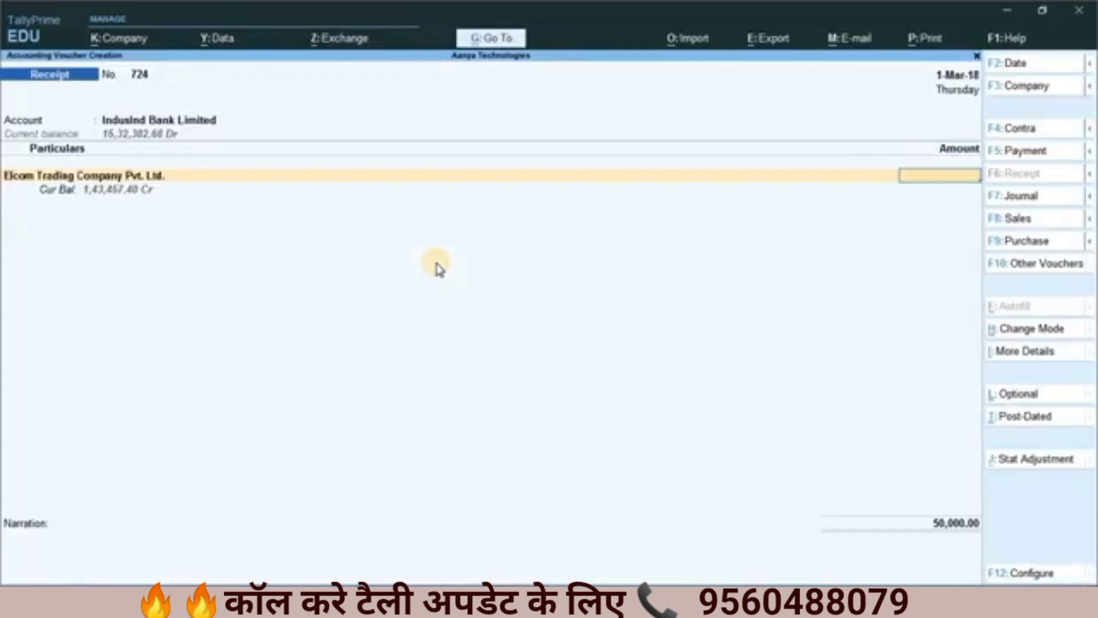
key("Escape")
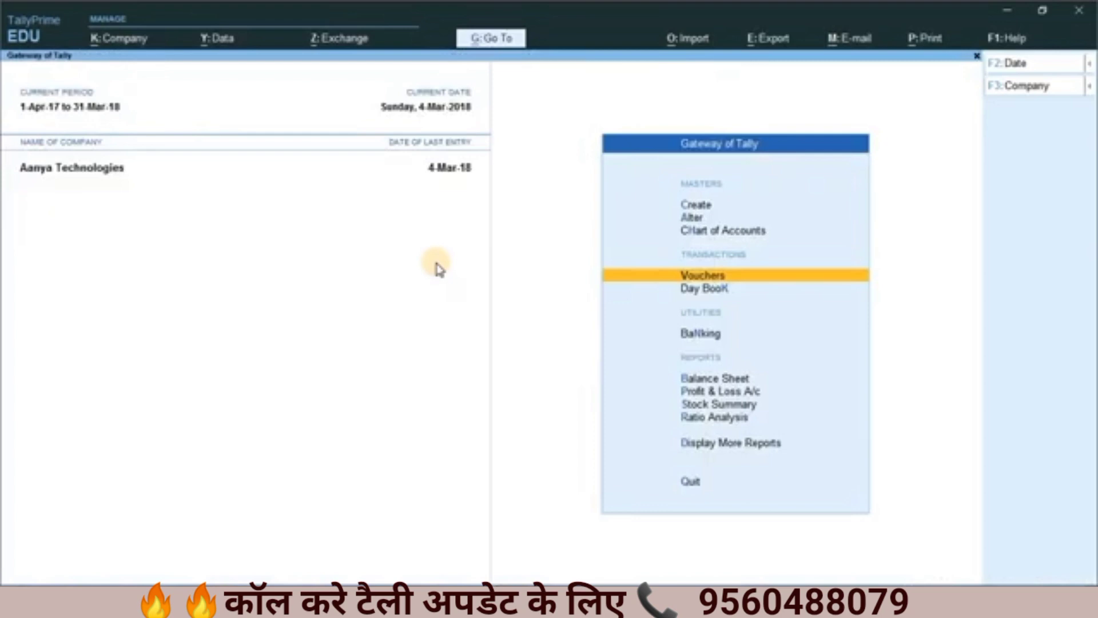
Step: Change the logged-in user from user3 back to admin, entering the admin account password
key("alt+k")
key("Down")
key("Down")
key("Down")
key("Down")
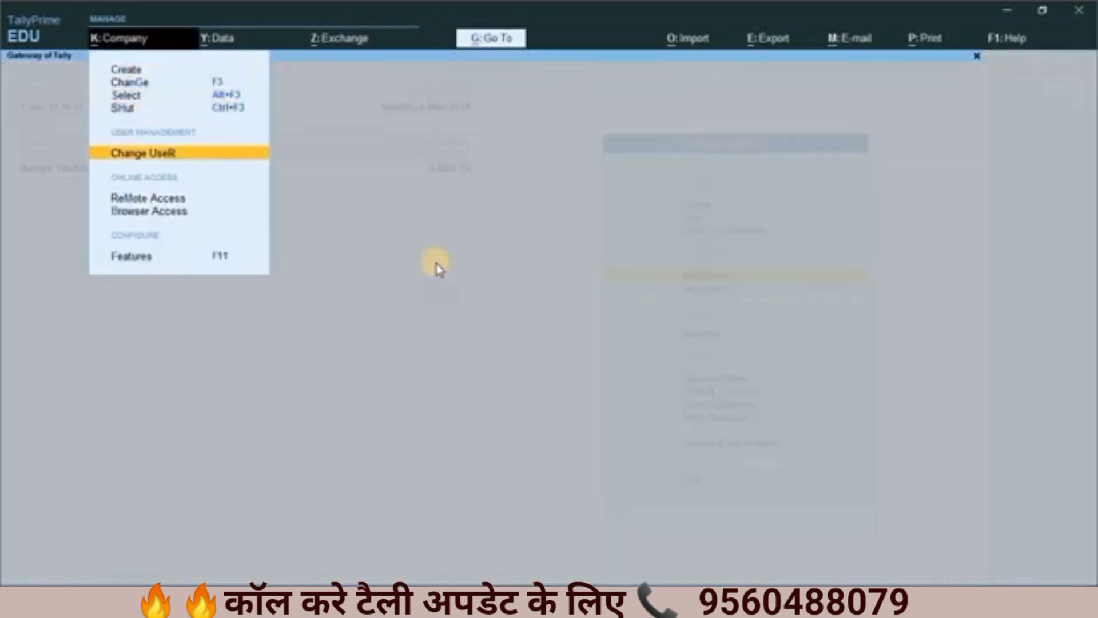
key("Return")
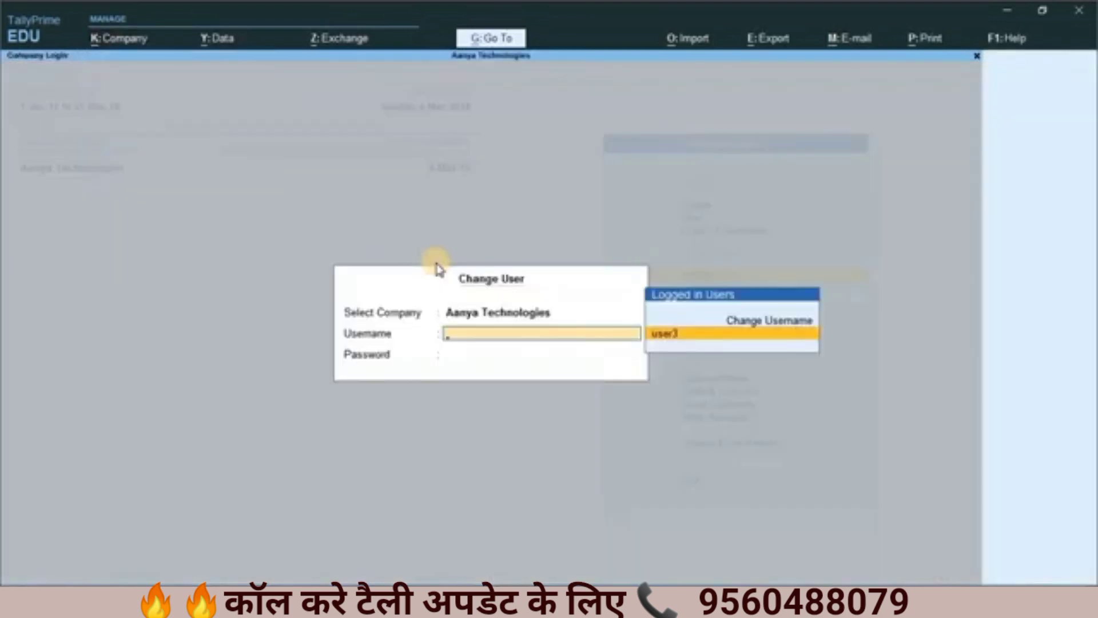
key("Up")
key("Return")
type("admin")
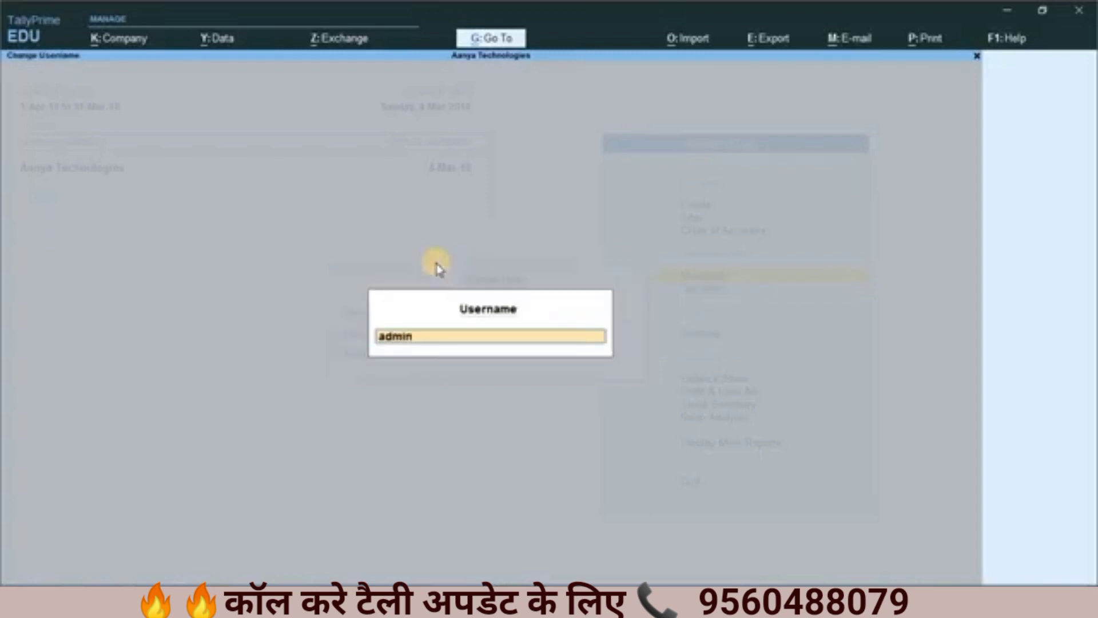
key("Return")
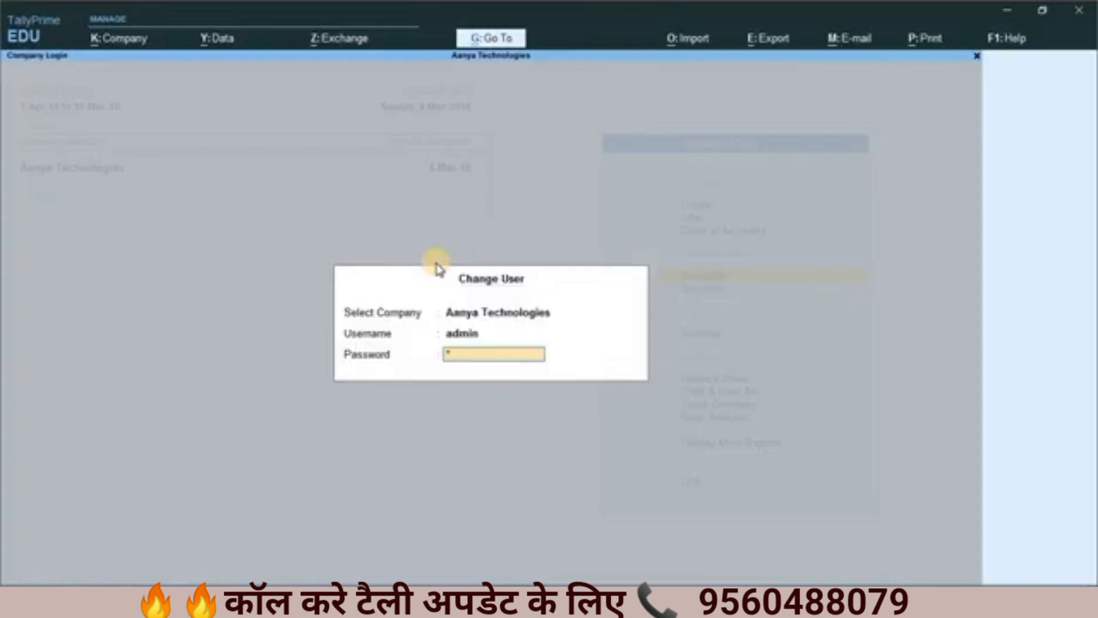
key("Return")
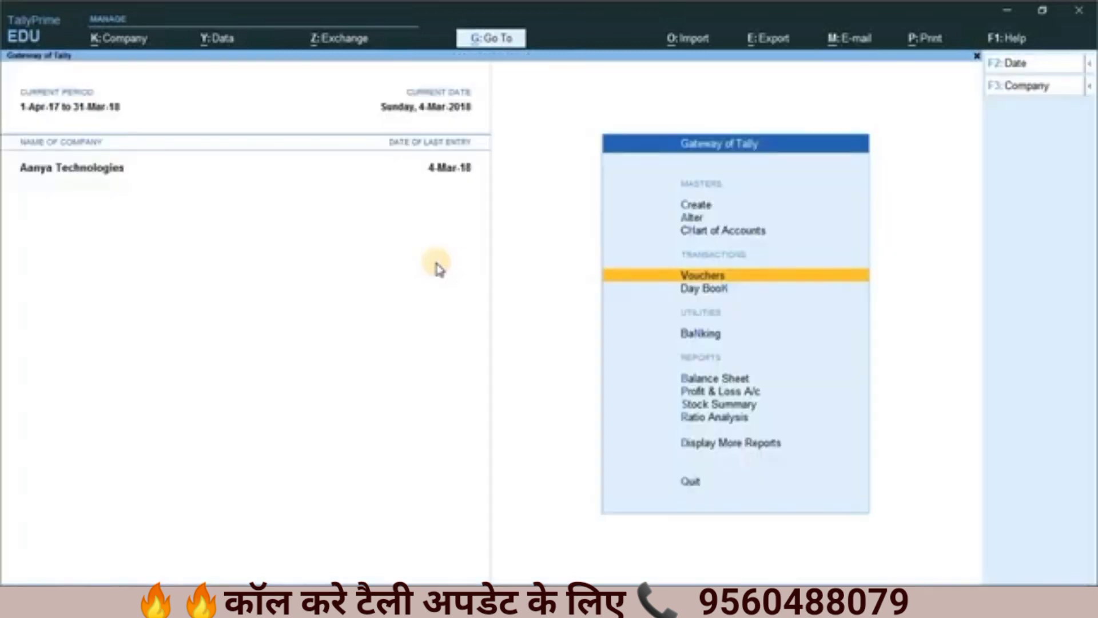
Step: Open the user roles of Aanya Technologies to list its security levels
key("alt+k")
key("Down")
key("Down")
key("Down")
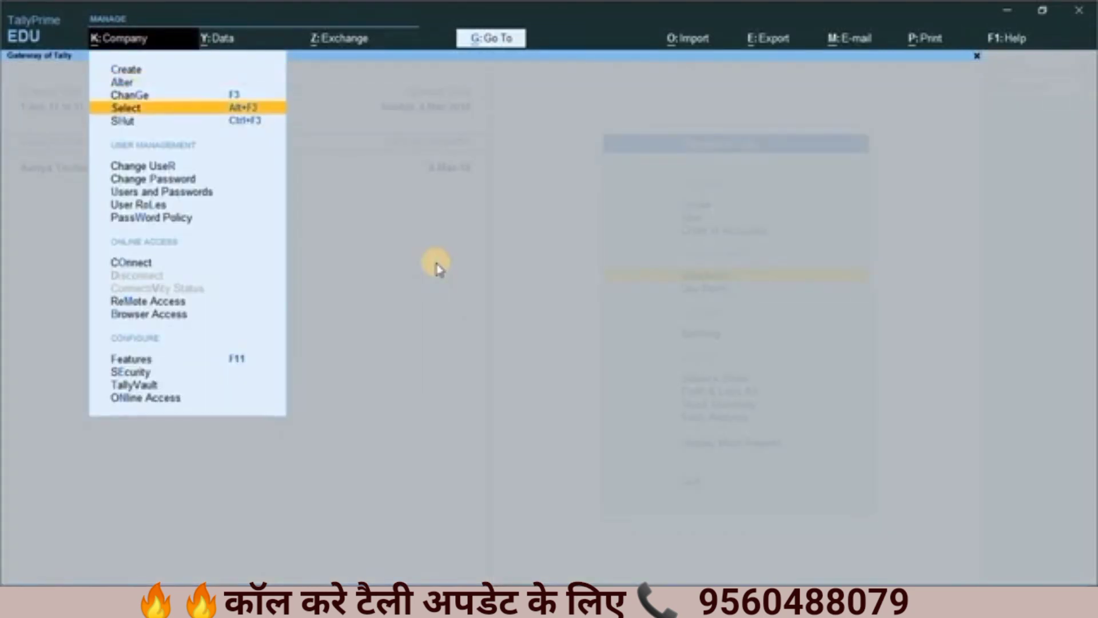
key("Down")
key("Down")
key("Down")
key("Down")
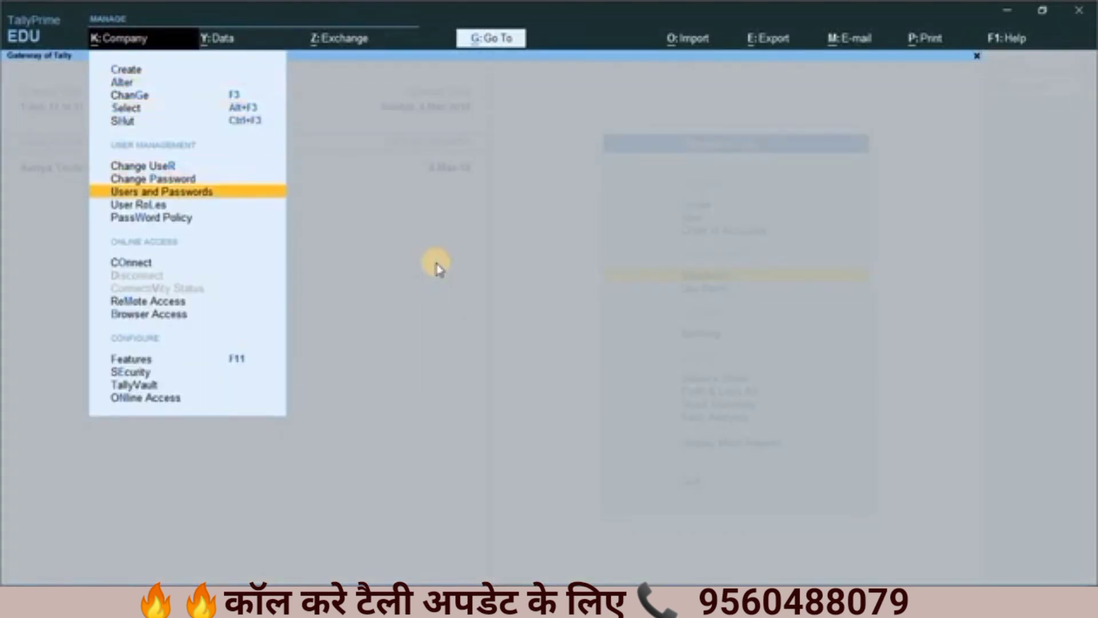
key("Down")
key("Return")
Step: Review the Exclude On Account from Bill Allocations setting of security level Leavel-3 and accept the security levels as they are
key("Down")
key("Down")
key("Down")
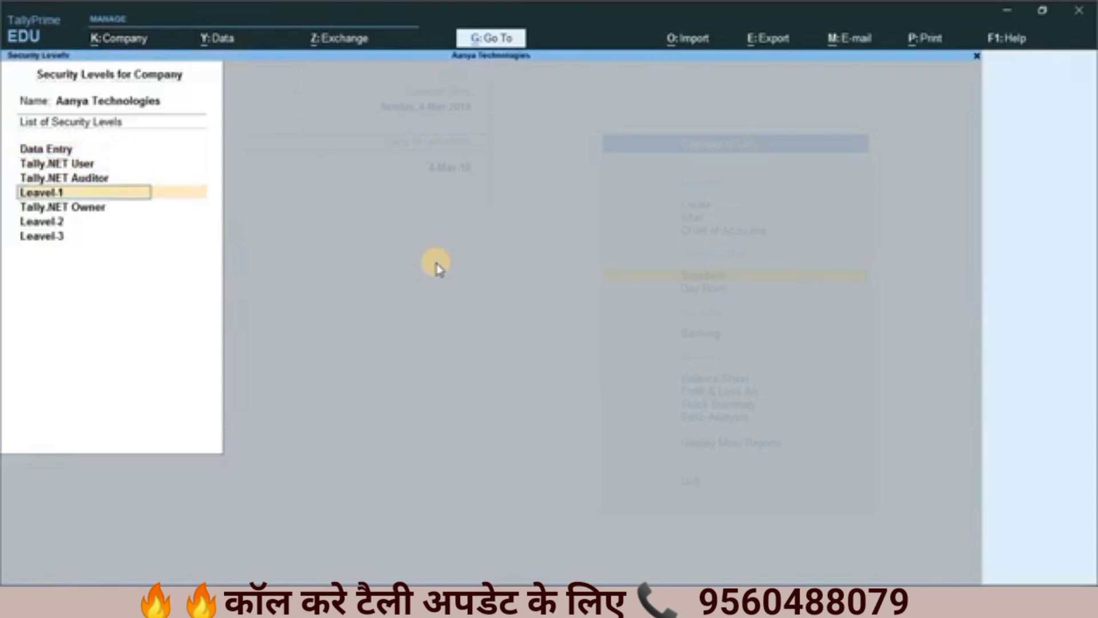
key("Down")
key("Down")
key("Down")
key("Return")
key("Return")
key("Return")
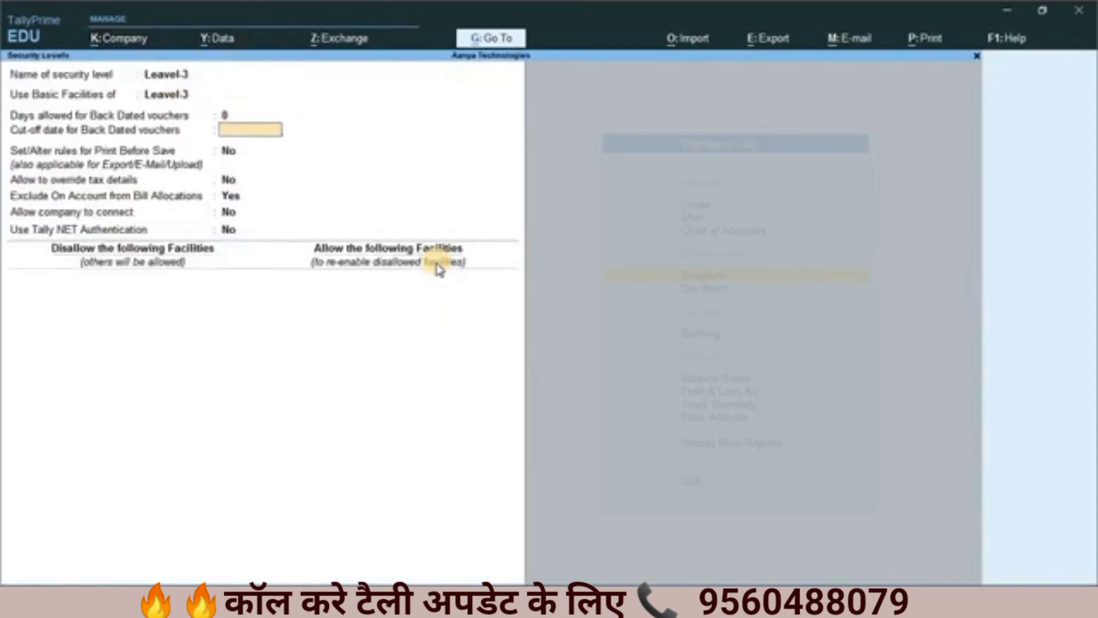
key("Return")
key("Return")
key("Return")
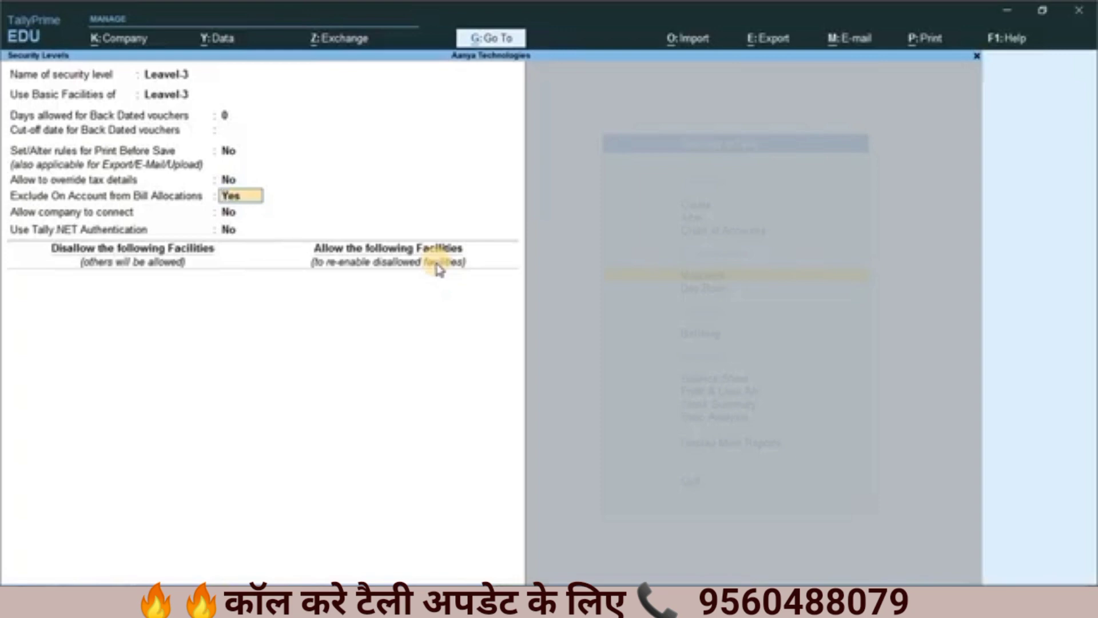
key("Return")
key("ctrl+a")
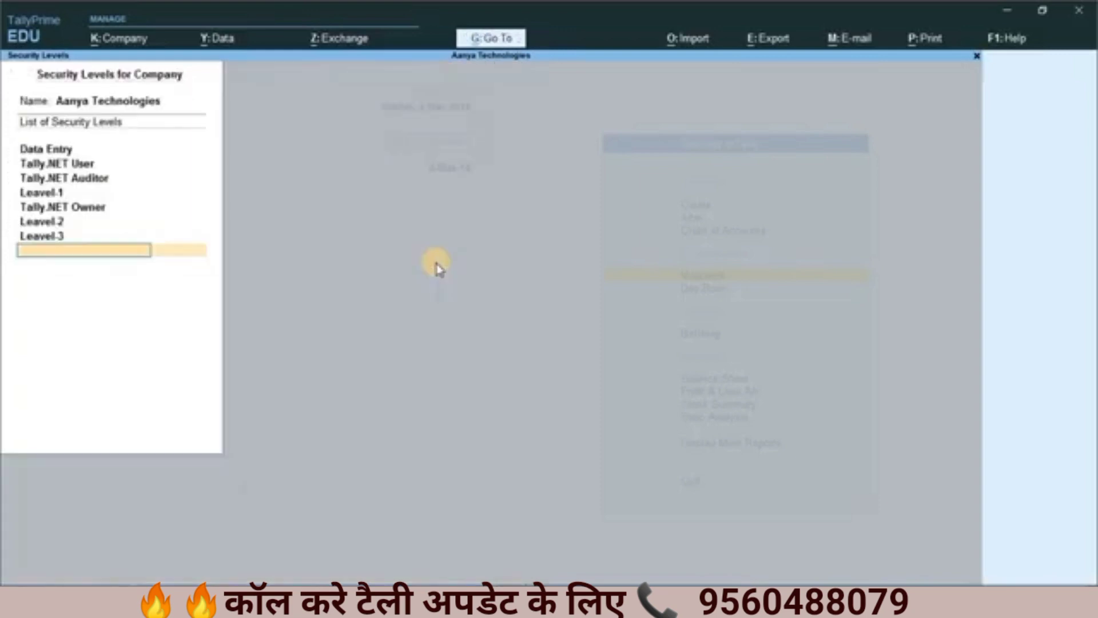
key("ctrl")
key("ctrl+a")
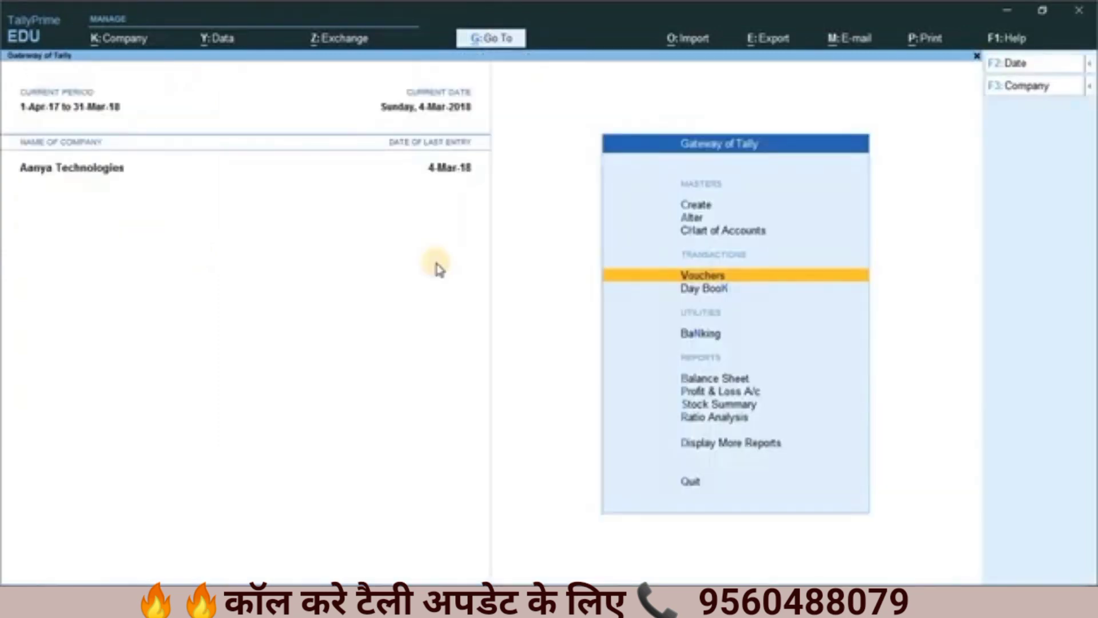
Step: Change the logged-in user of Aanya Technologies from admin to user3, entering the user3 account password
key("alt+k")
key("Down")
key("Down")
key("Down")
key("Down")
key("Down")
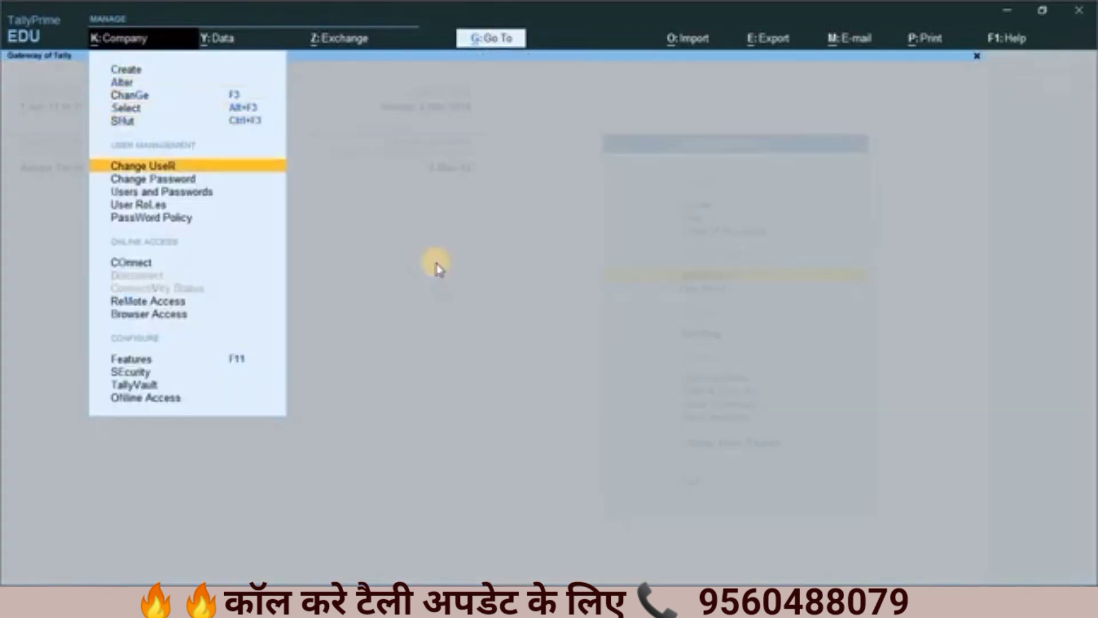
key("Return")
key("Up")
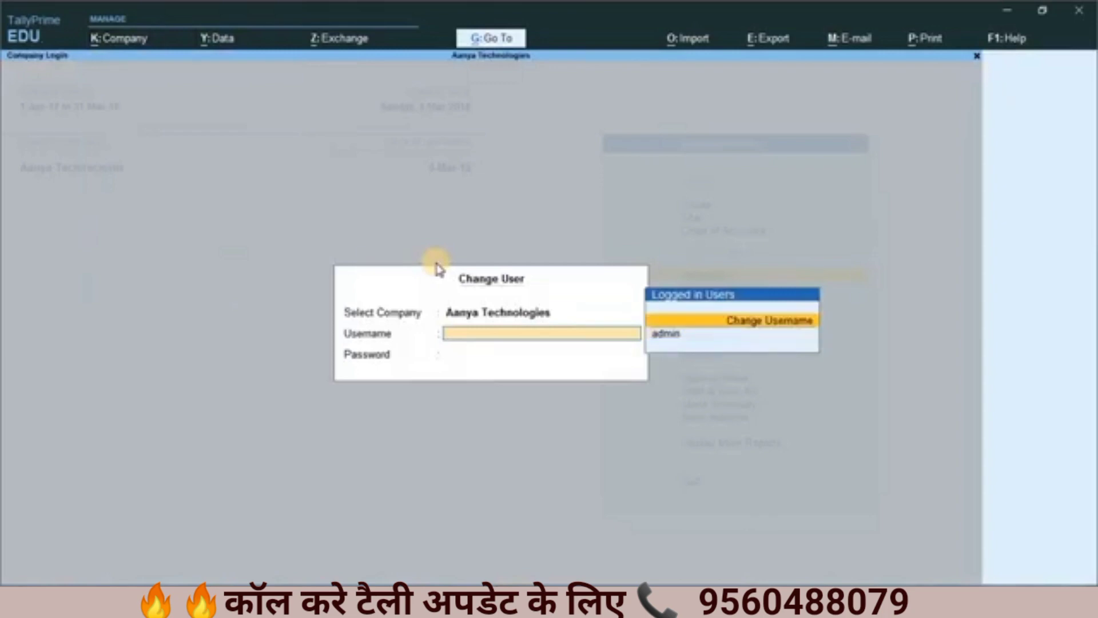
key("Return")
type("user3")
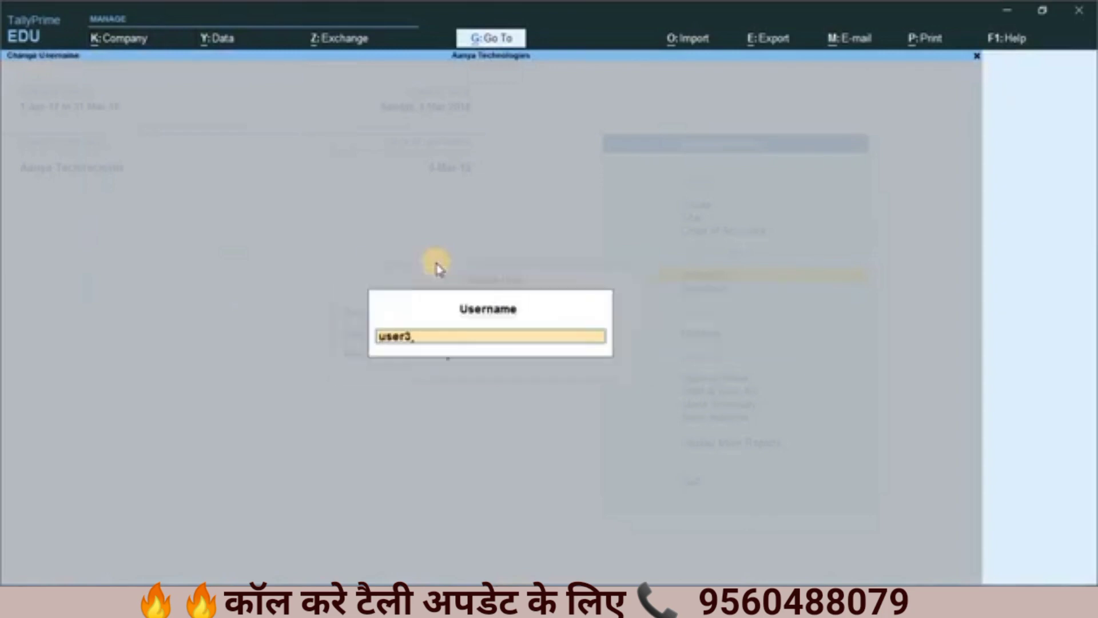
key("Return")
type("****")
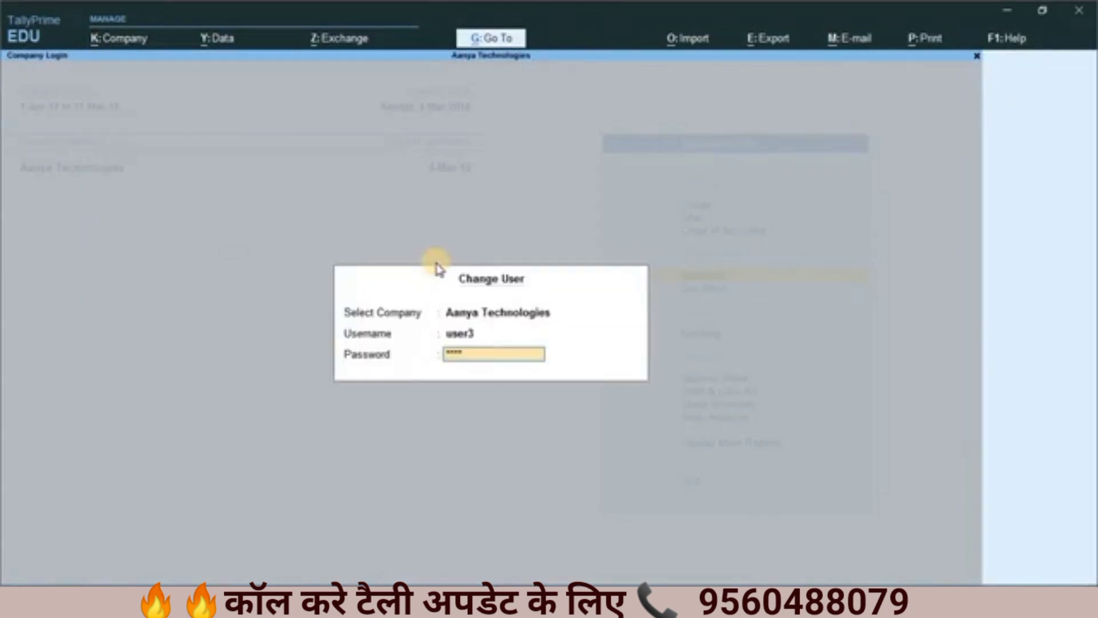
key("Return")
Step: Enter a receipt voucher dated 1-Mar-18 in IndusInd Bank Limited for 50,000 from Elcom Trading Company Pvt. Ltd., up to its bill-wise details
key("Return")
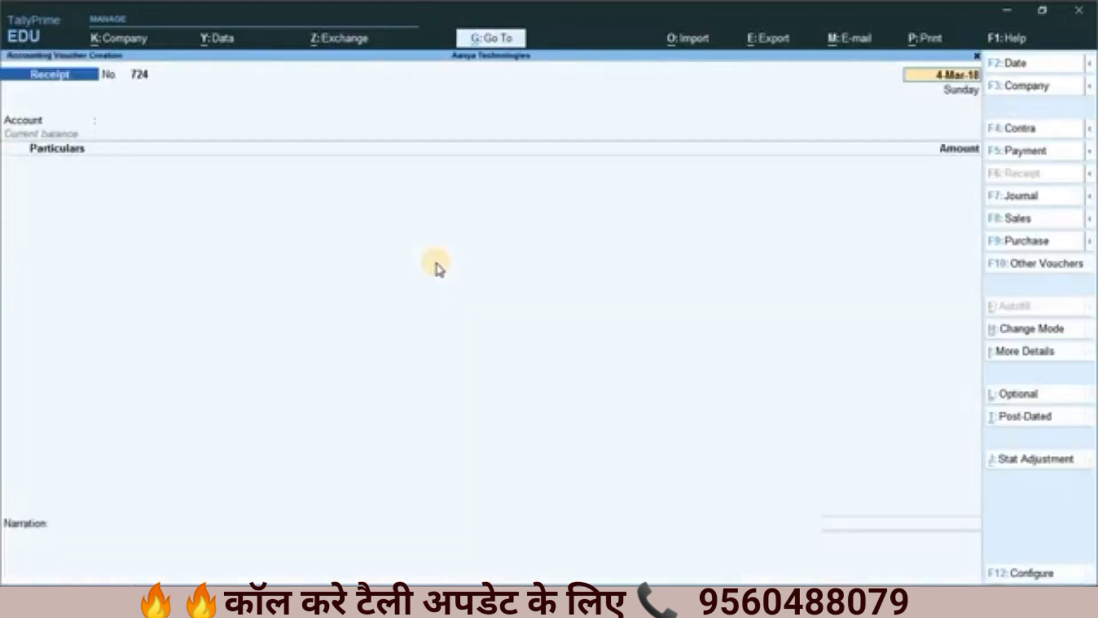
type("1")
key("Return")
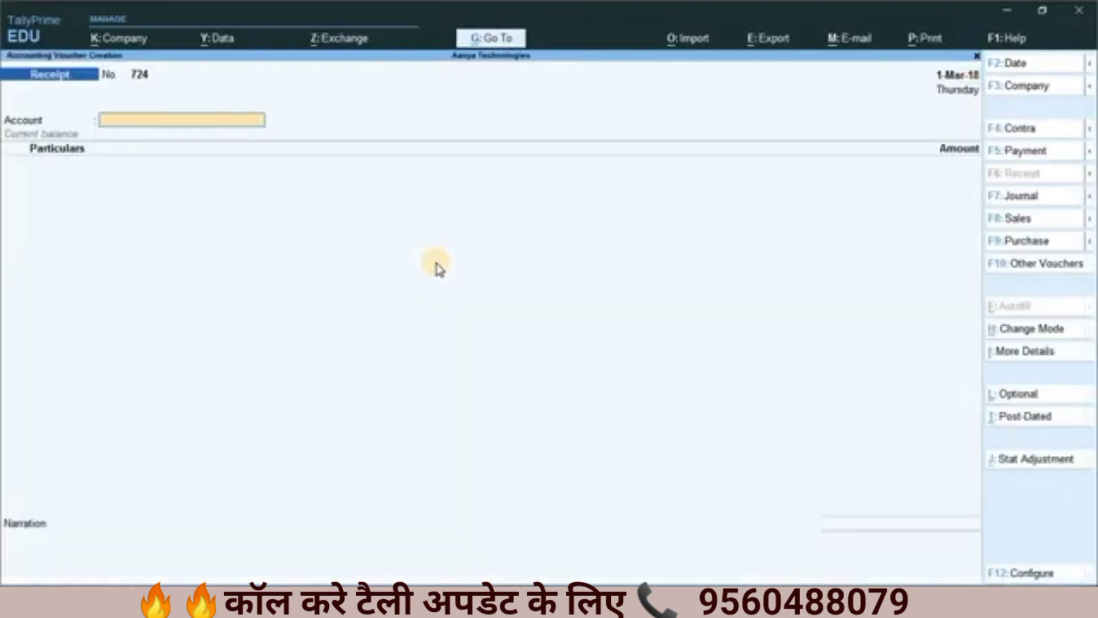
type("In")
key("Return")
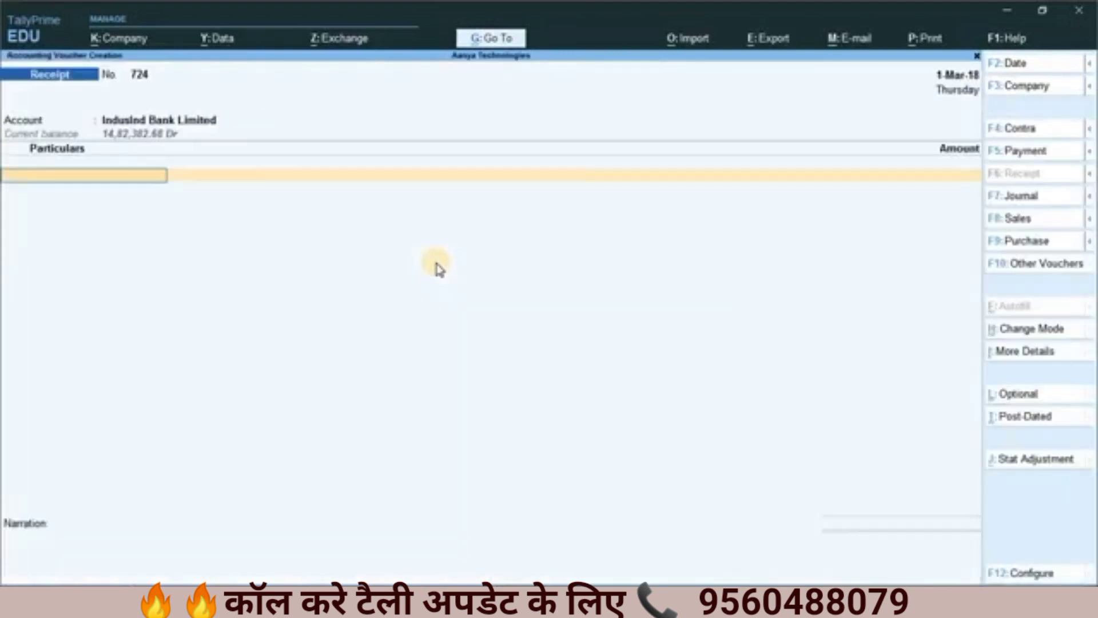
type("Elco")
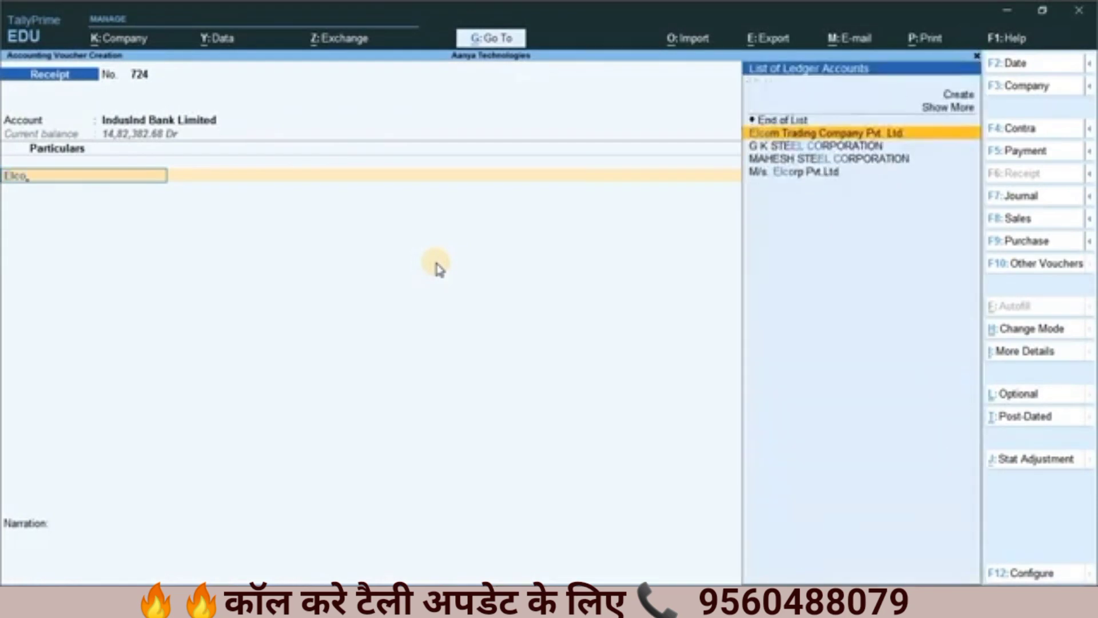
key("Return")
type("50000")
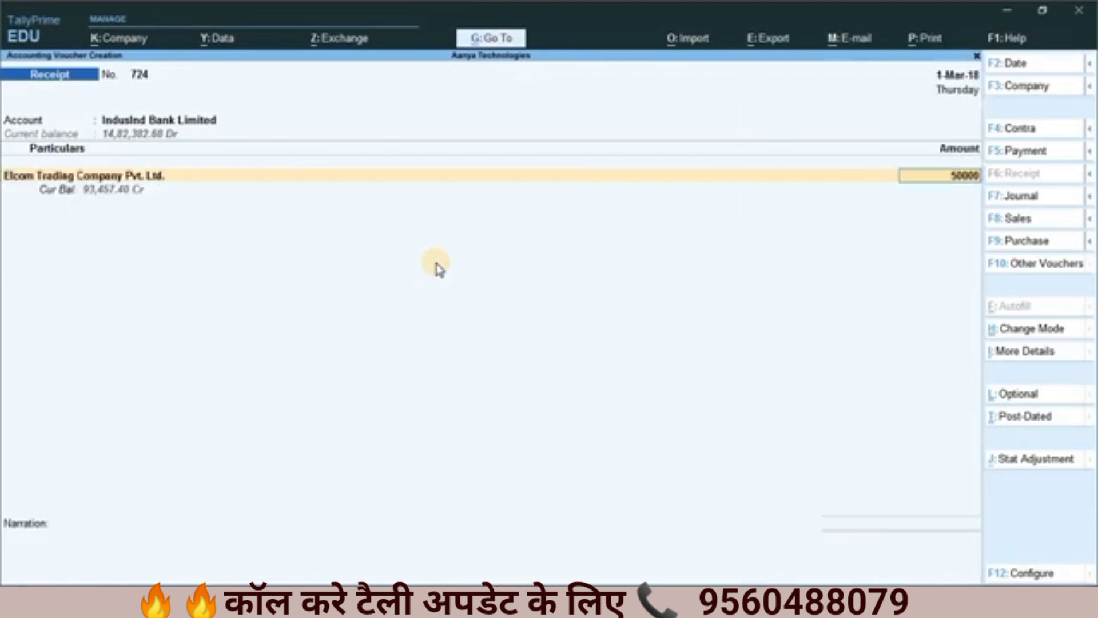
key("Return")
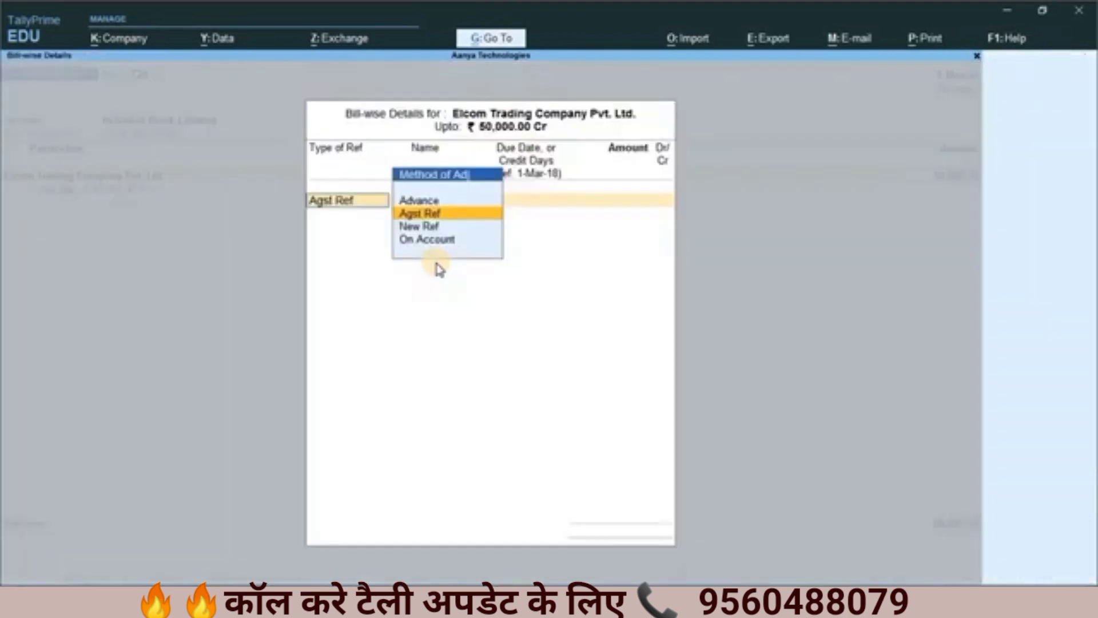
Step: Check the adjustment methods in the bill-wise details for On Account, and abandon the receipt voucher without saving
key("Down")
key("Down")
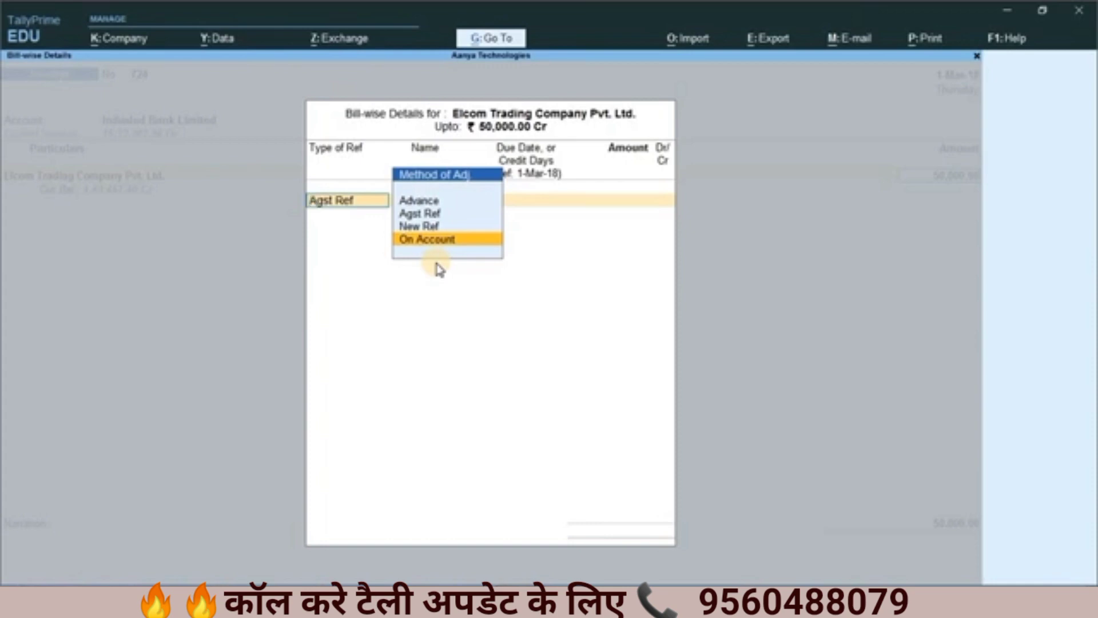
key("BackSpace")
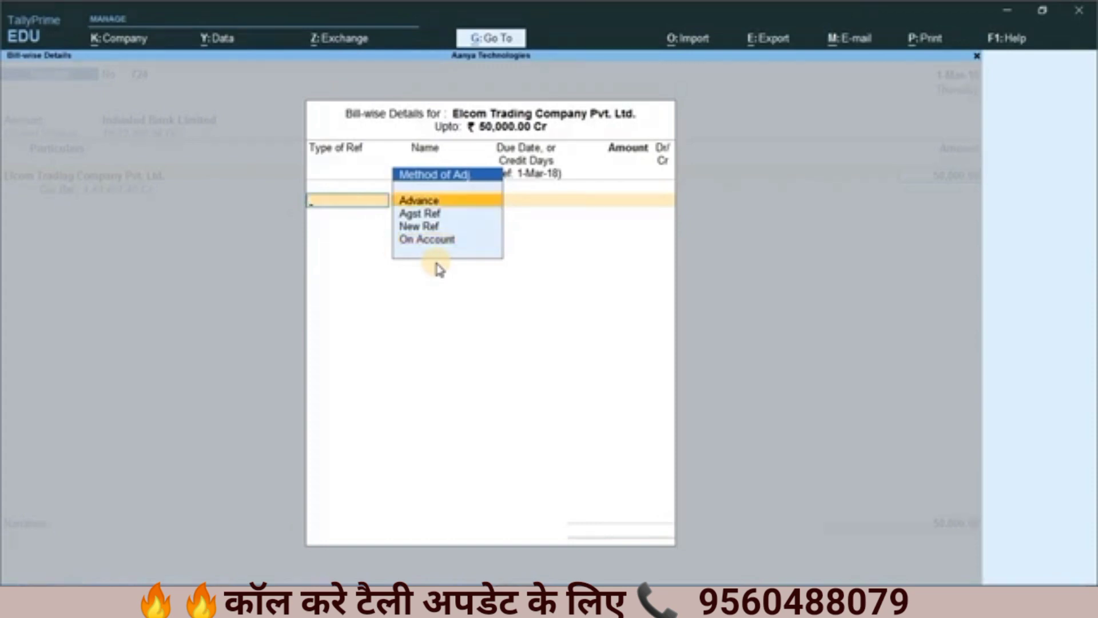
key("Escape")
key("Escape")
key("y")
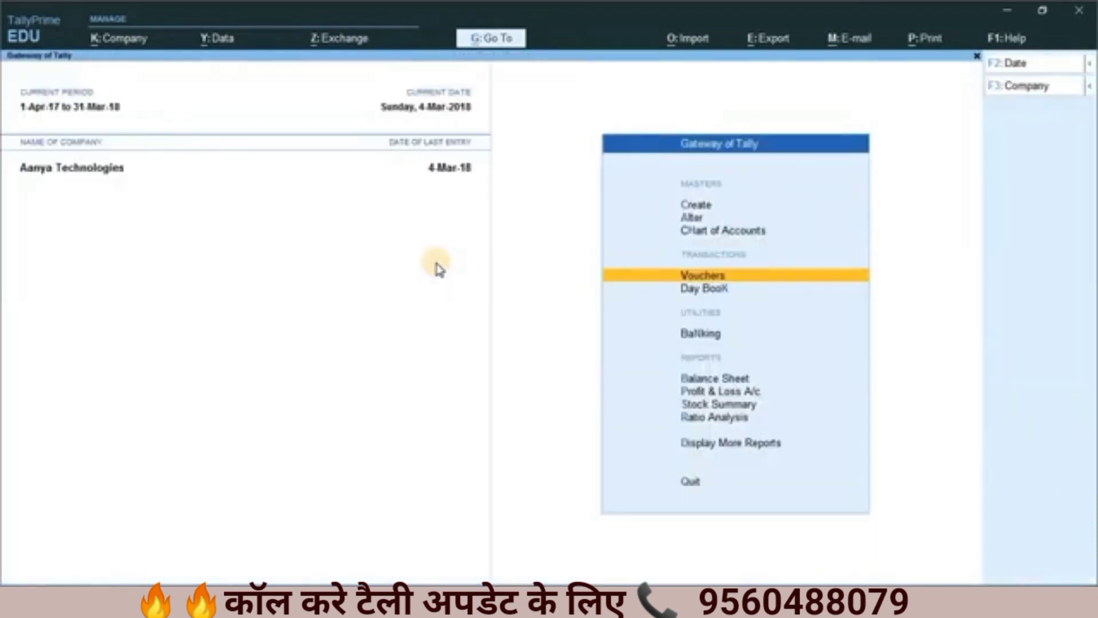
Step: Switch the company login from user3 to admin, entering the admin account password
key("Up")
key("Up")
key("Up")
key("alt+k")
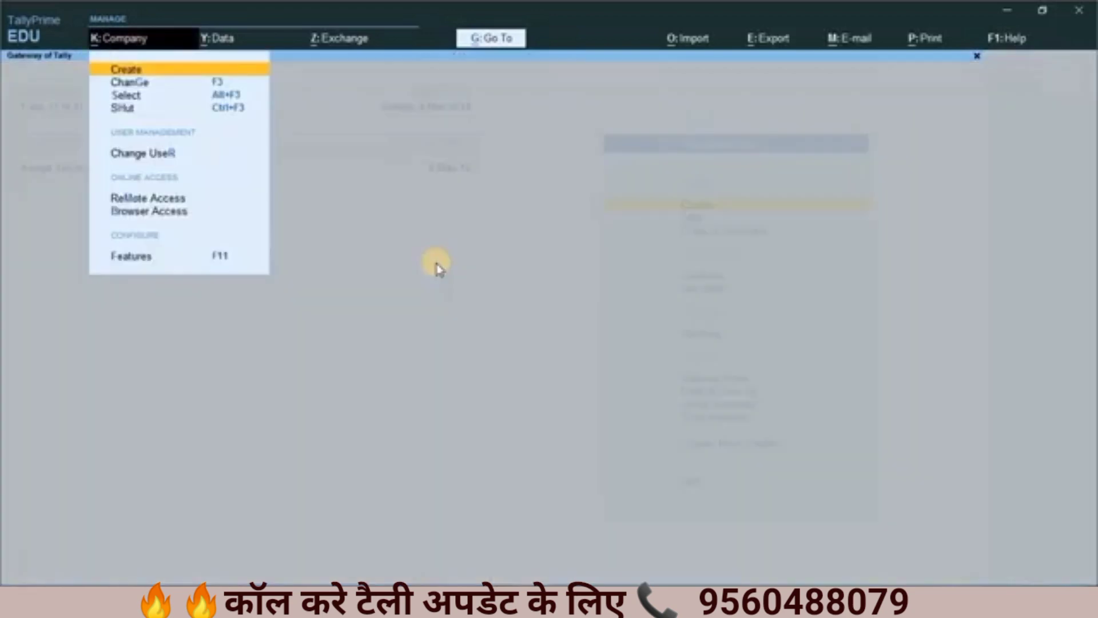
key("Down")
key("Down")
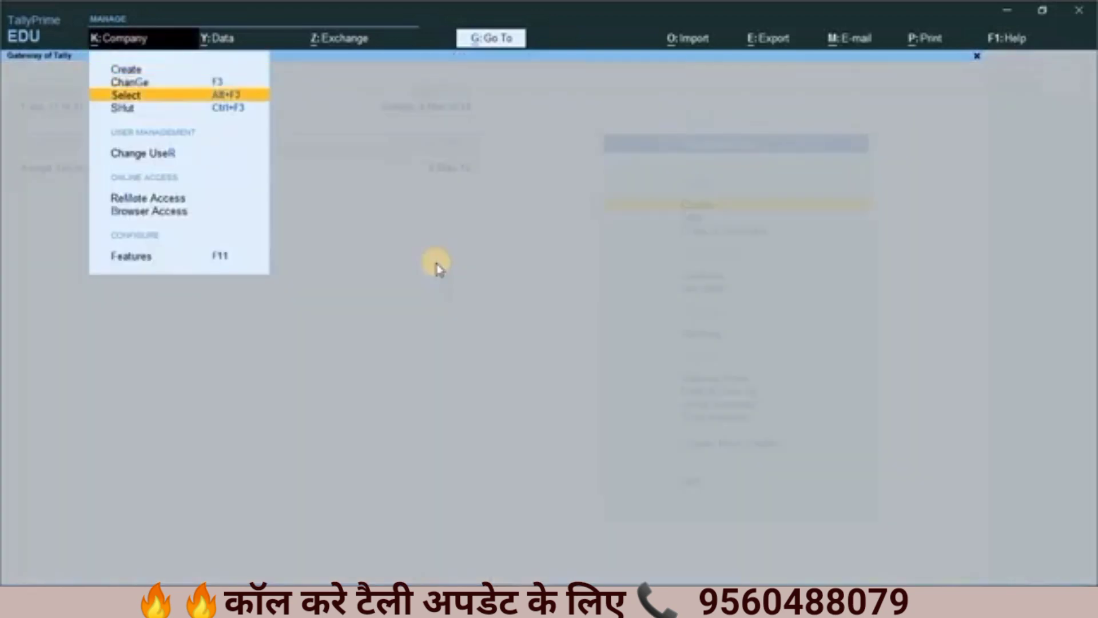
key("Down")
key("Down")
key("Return")
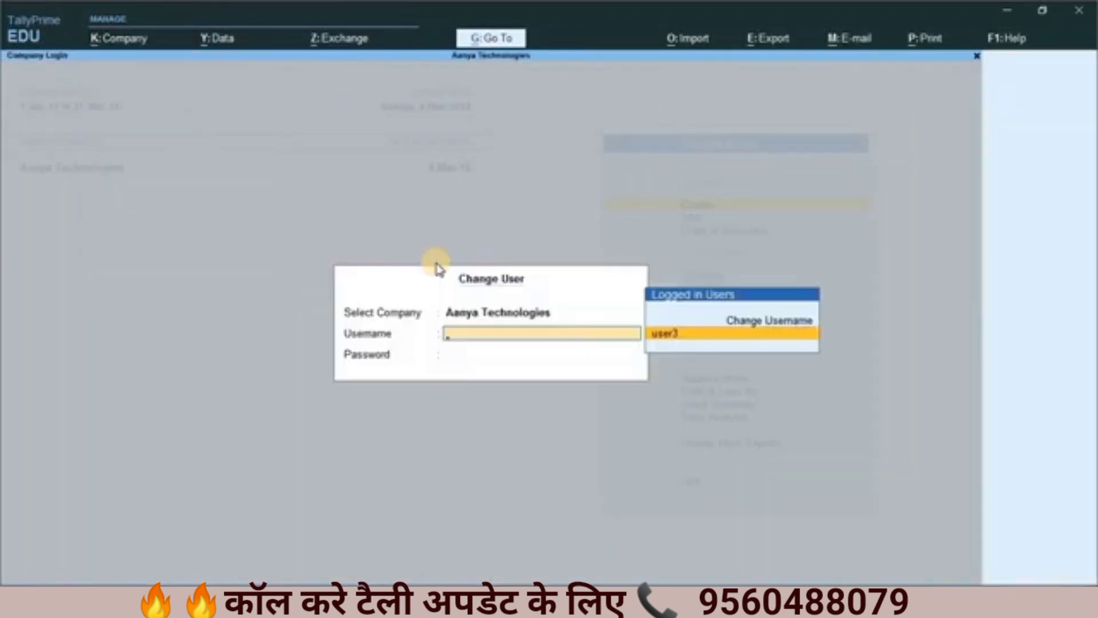
key("Up")
key("Return")
type("admin")
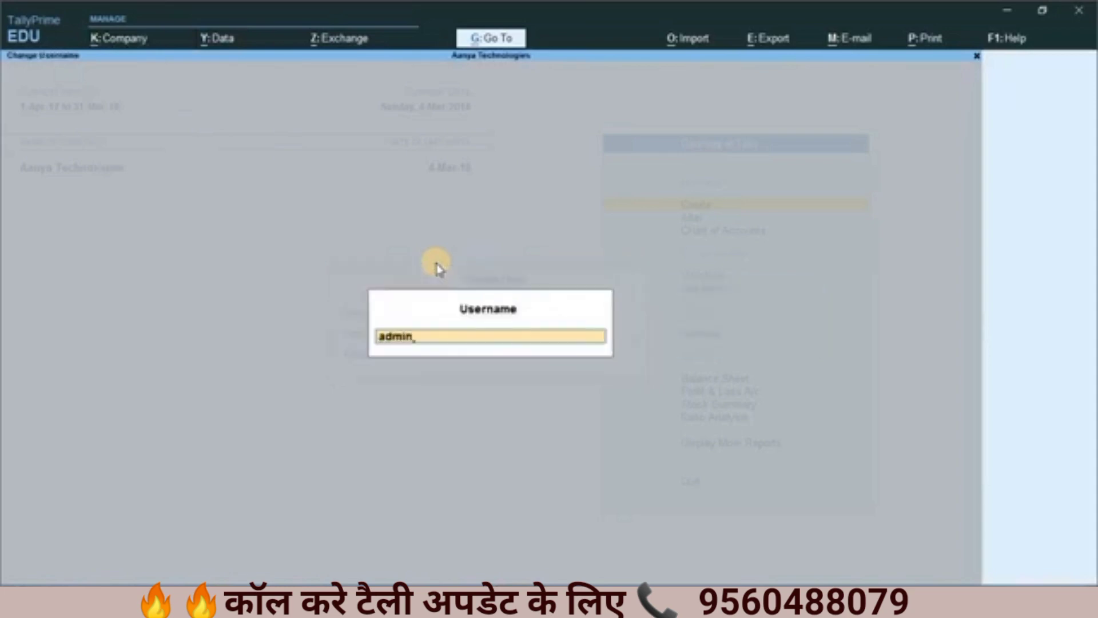
key("Return")
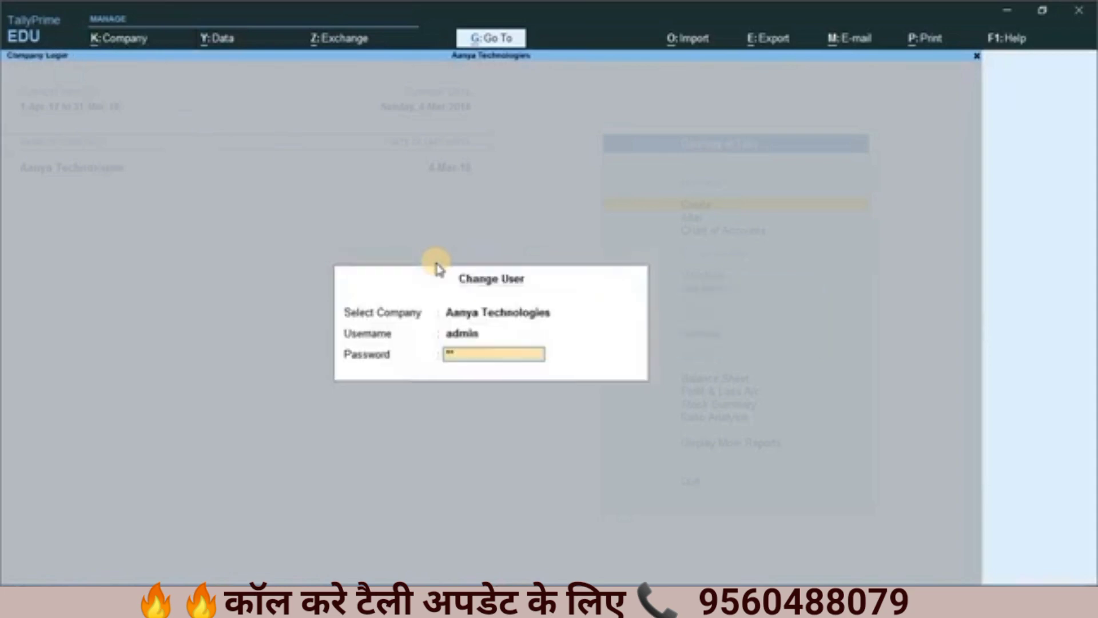
key("Return")
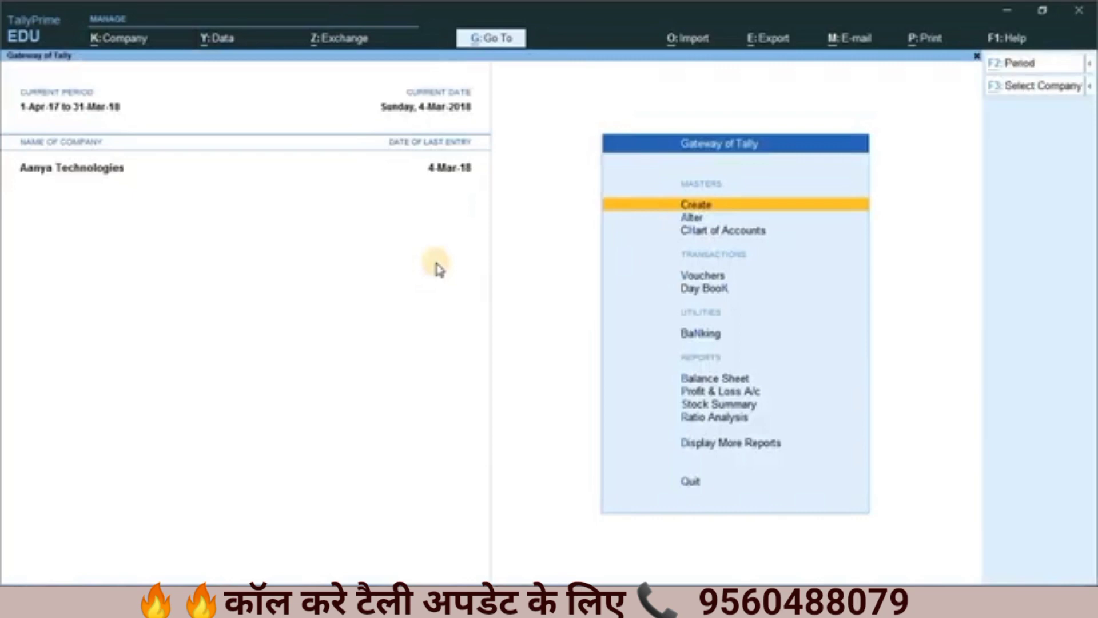
Step: Open the user roles of Aanya Technologies to list its security levels
key("alt+k")
key("Down")
key("Down")
key("Down")
key("Down")
Step: Add a security level named Manager below Leavel-3 and save it with its default settings
key("Down")
key("Down")
key("Down")
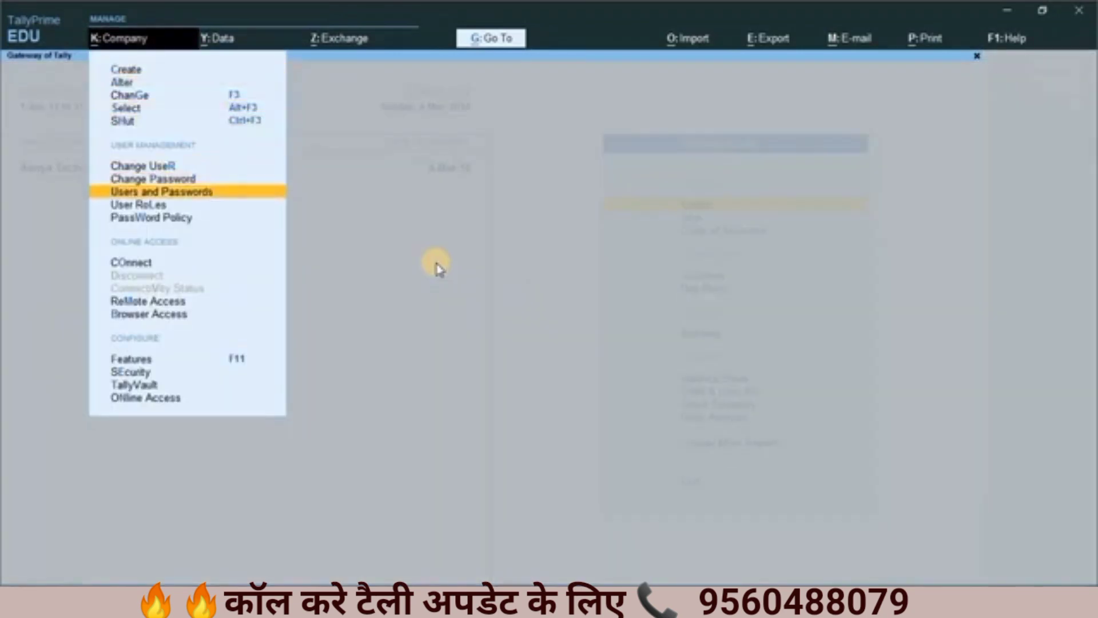
key("Down")
key("Return")
key("Down")
key("Down")
key("Down")
key("Down")
key("Down")
key("Down")
key("Down")
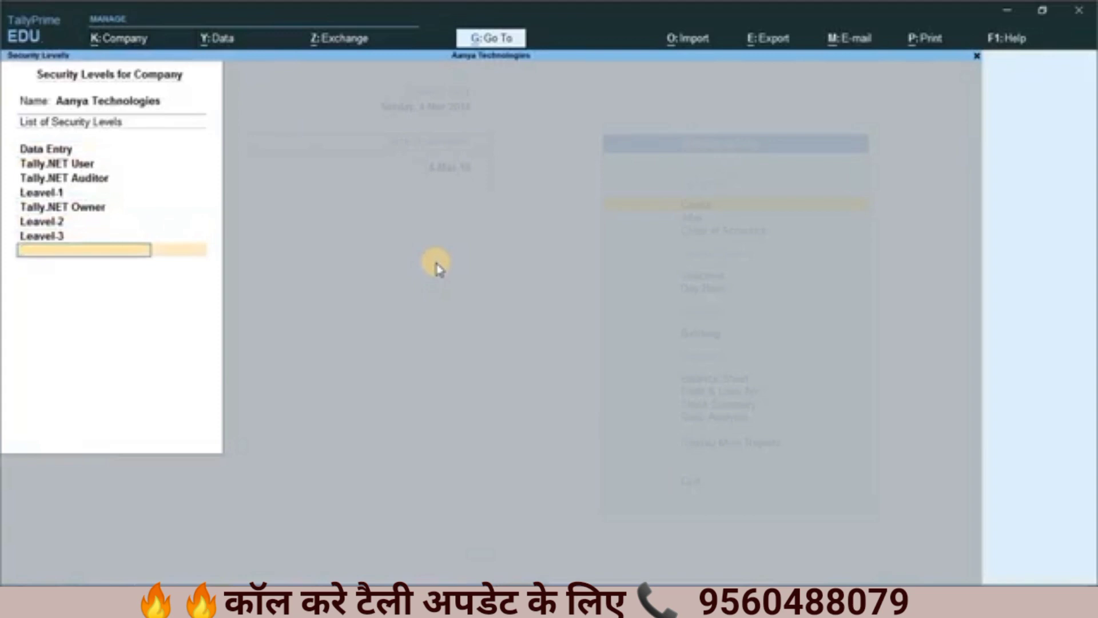
type("Manager")
key("Return")
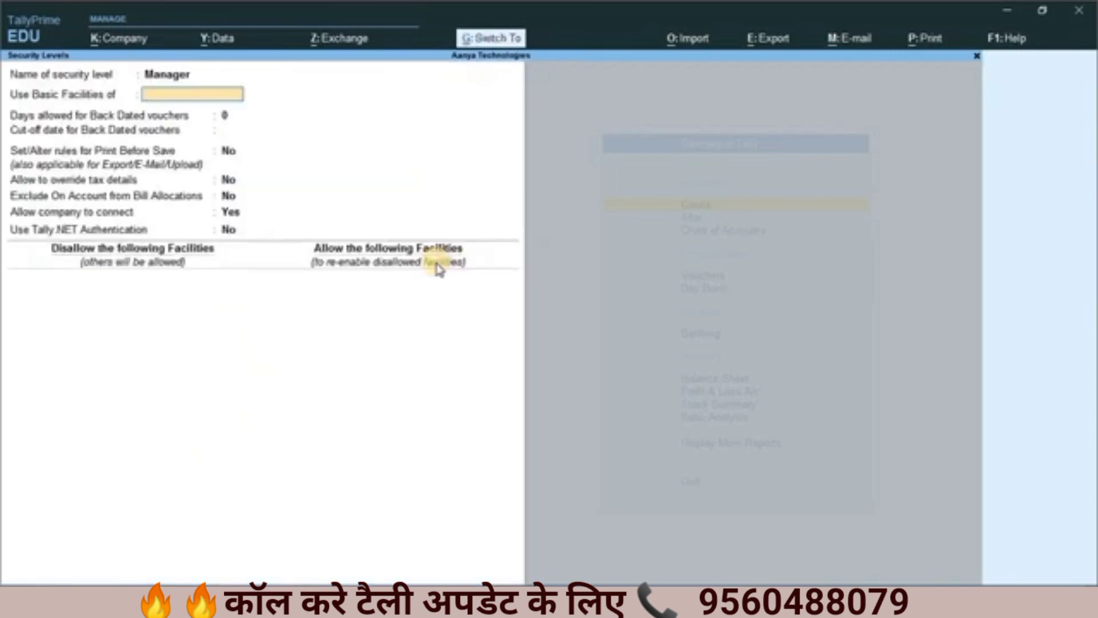
key("ctrl+a")
key("ctrl+a")
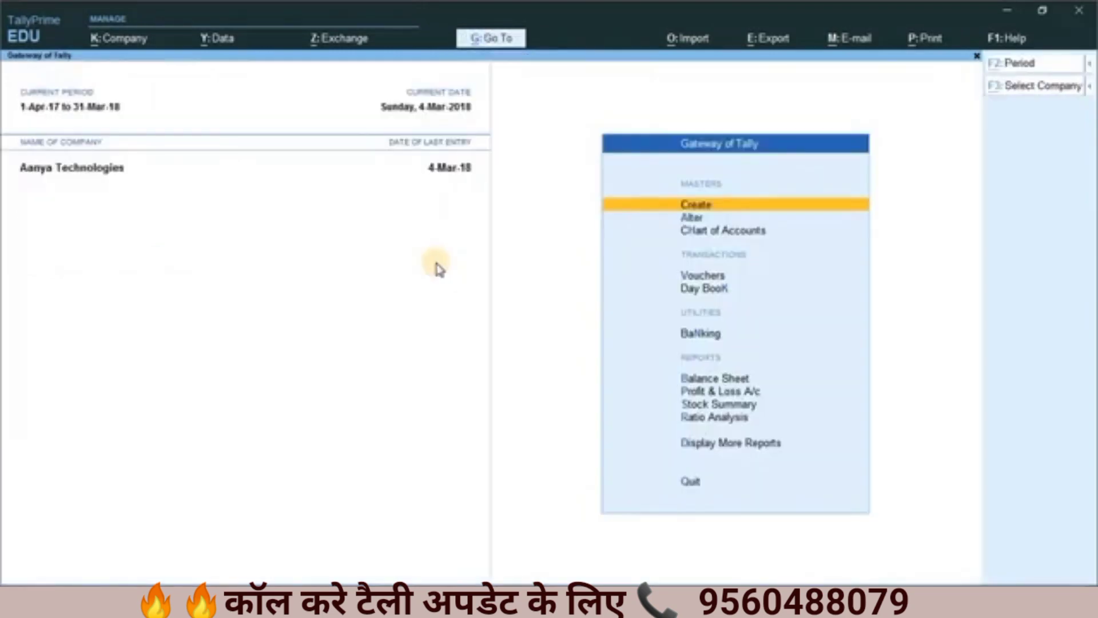
Step: Reopen the company's user roles and open the Manager security level for editing
key("alt+k")
key("Down")
key("Down")
key("Down")
key("Down")
key("Down")
key("Down")
key("Down")
key("Down")
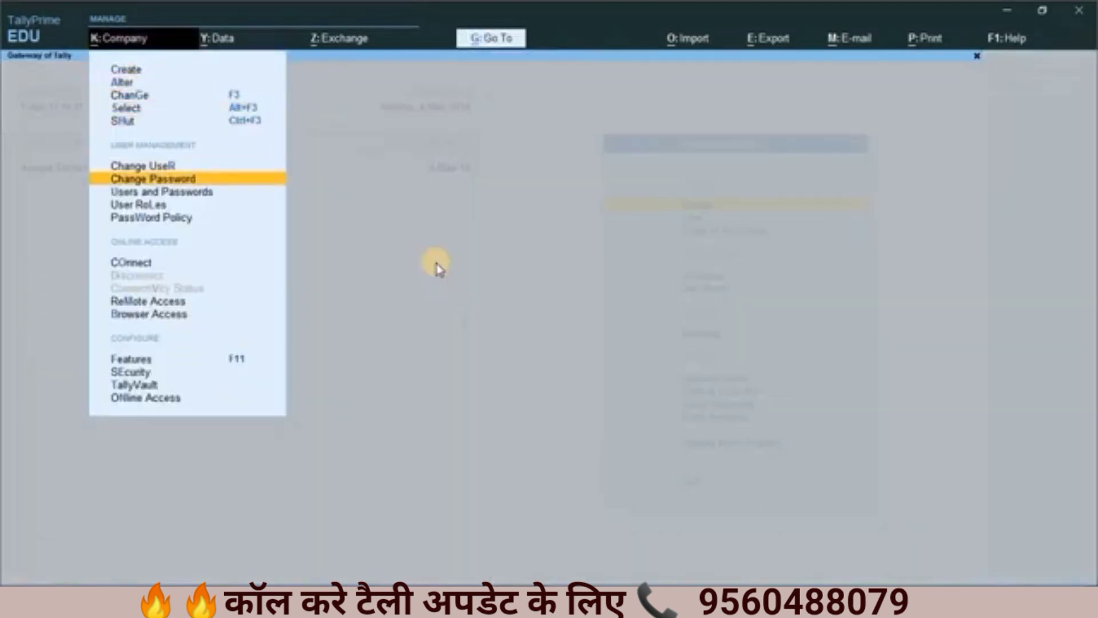
key("Return")
key("Down")
key("Down")
key("Down")
key("Down")
key("Down")
key("Down")
key("Down")
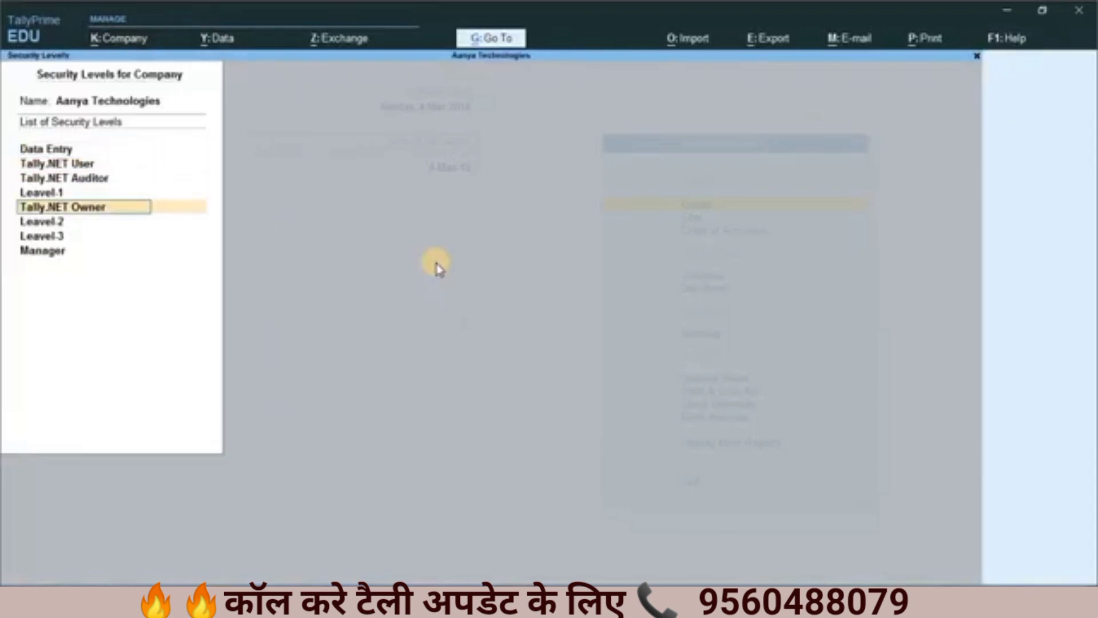
key("Return")
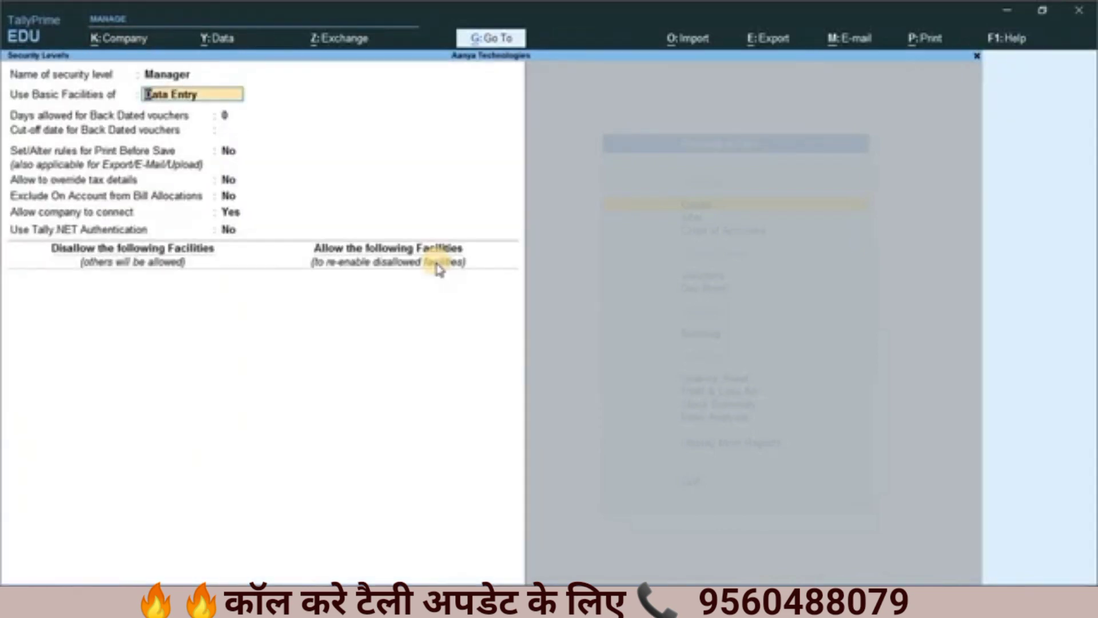
Step: Set Use Basic Facilities of to Manager for the Manager security level
key("BackSpace")
key("Down")
key("Down")
key("Down")
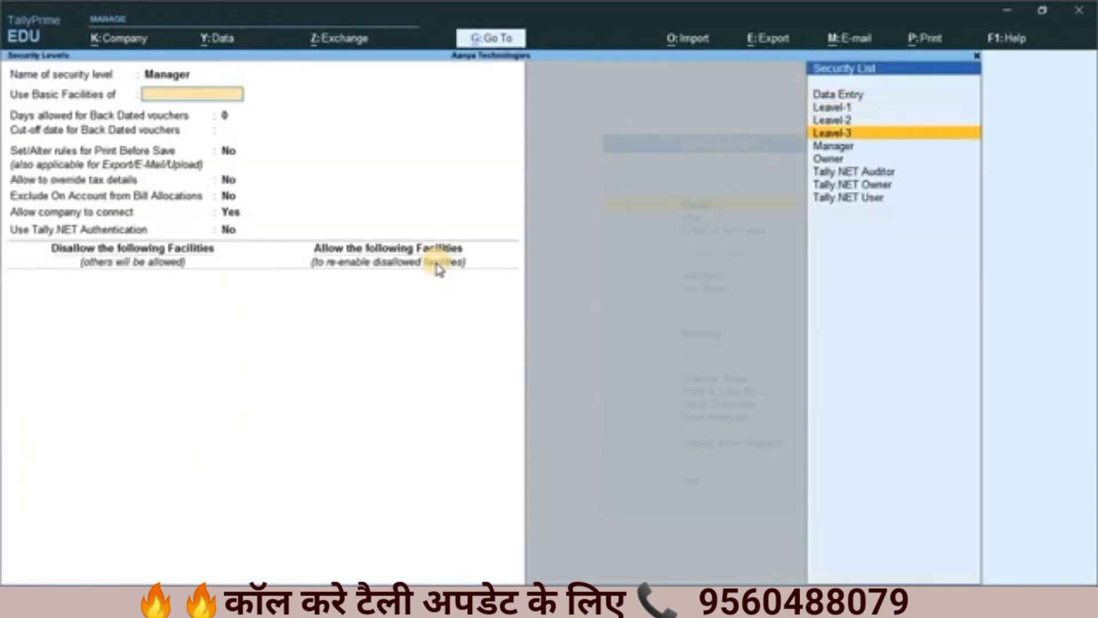
key("Down")
key("Return")
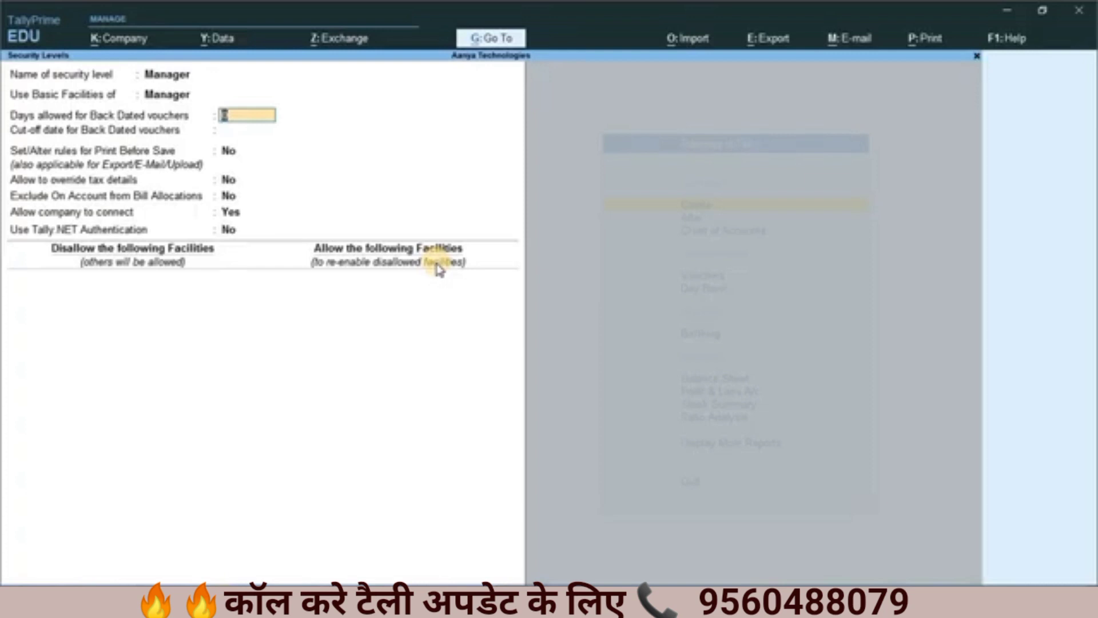
Step: Set the days allowed for back dated vouchers to 15, keeping the cut-off date blank and the Print Before Save rules at No
type("15")
key("Return")
key("Return")
key("Return")
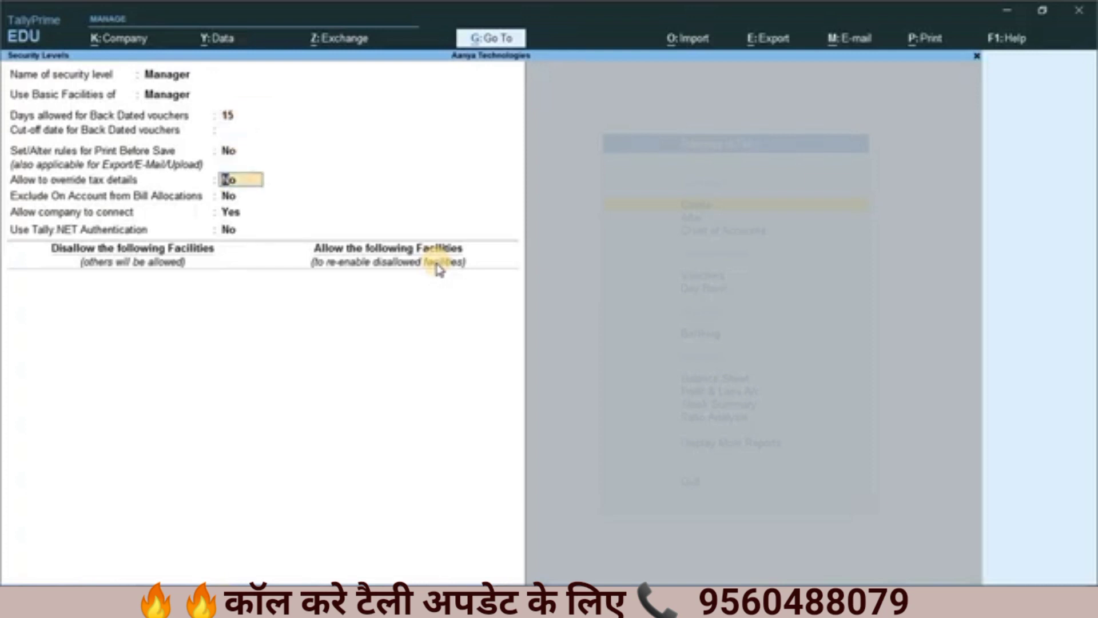
Step: Set Exclude On Account from Bill Allocations to Yes and Allow company to connect to No for the Manager level
key("Return")
key("Return")
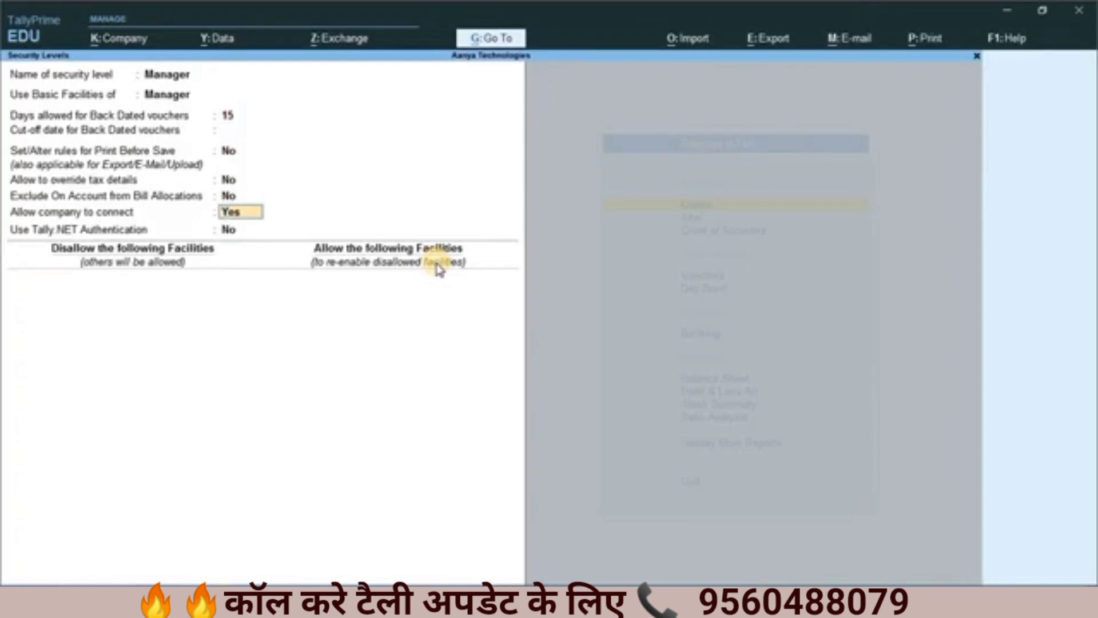
key("BackSpace")
type("y")
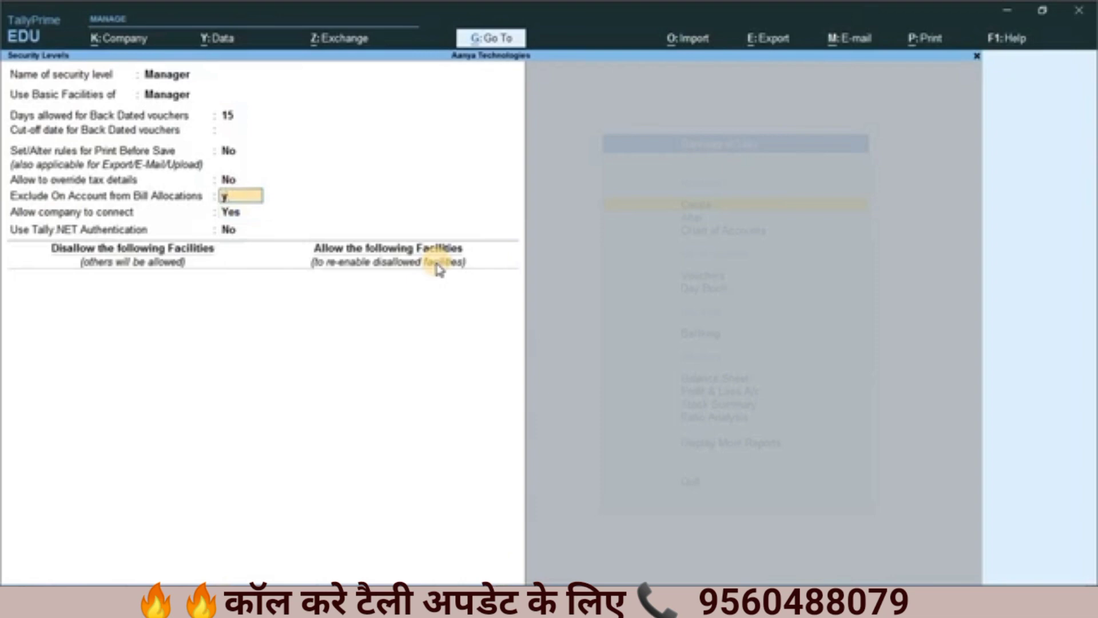
key("Return")
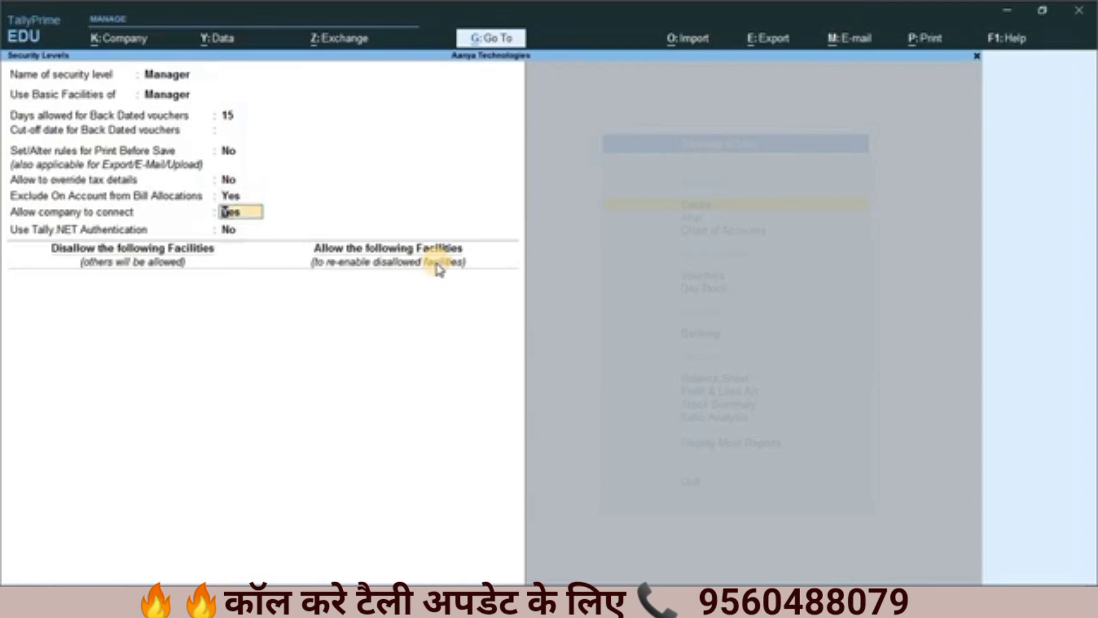
type("n")
key("Return")
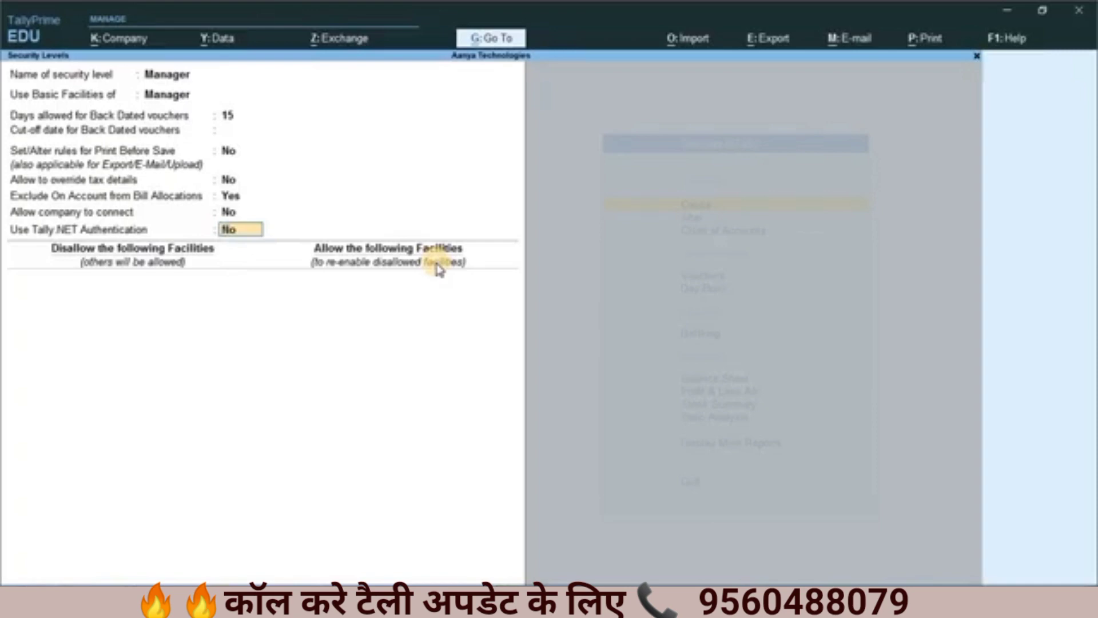
Step: Keep Use Tally.NET Authentication at No and choose Preview as the disallowed access type for the Manager security level
key("Return")
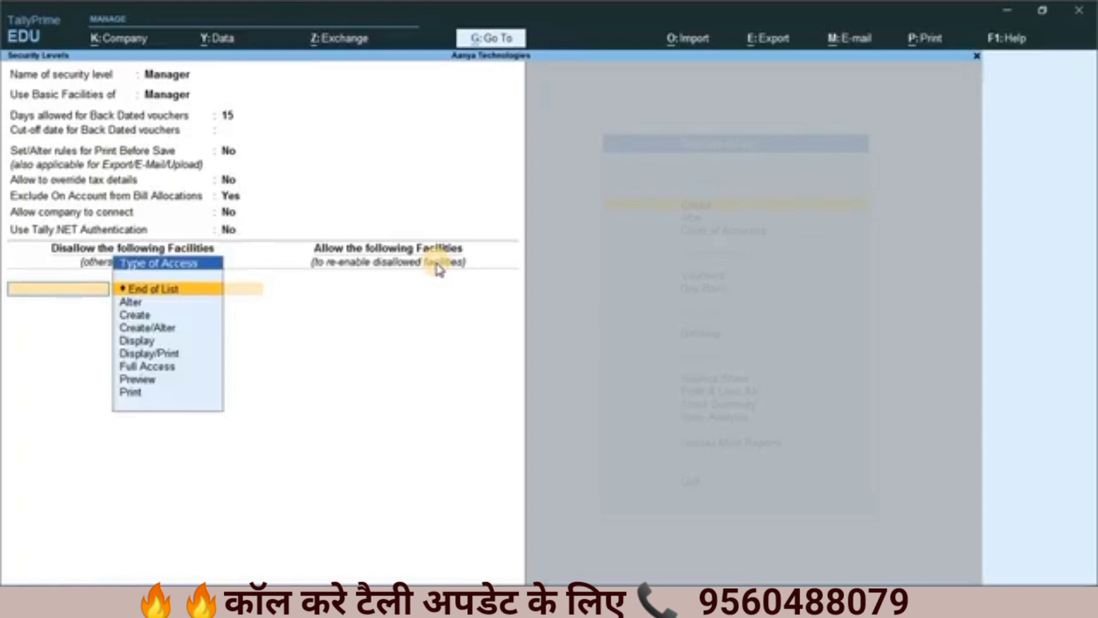
key("Down")
key("Down")
key("Down")
key("Down")
key("Down")
key("Down")
key("Down")
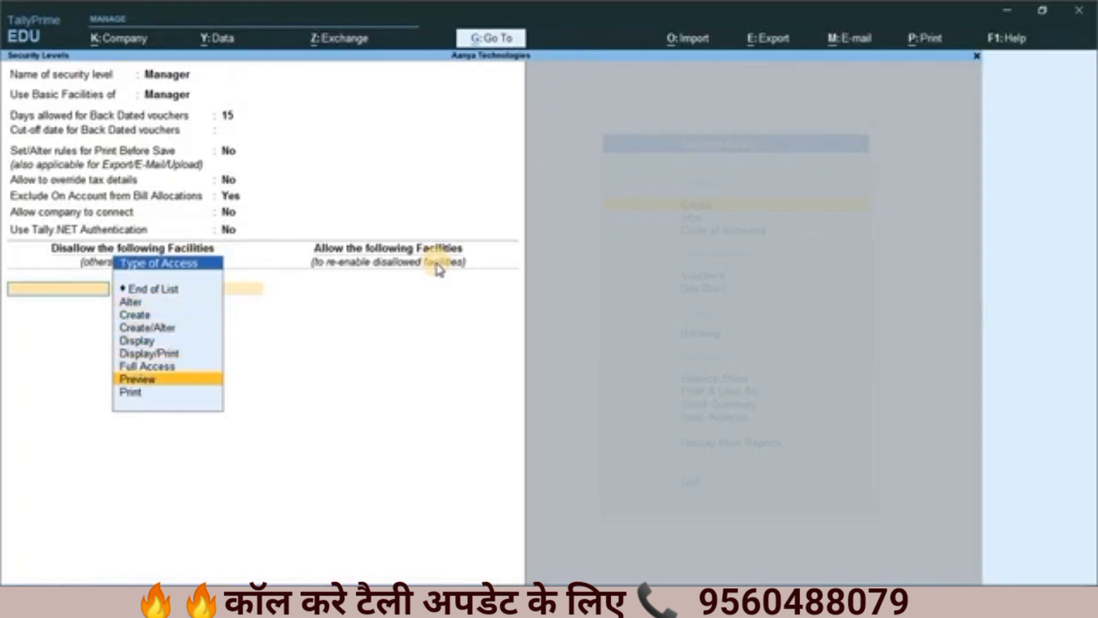
key("Down")
key("Up")
key("Up")
key("Down")
key("Down")
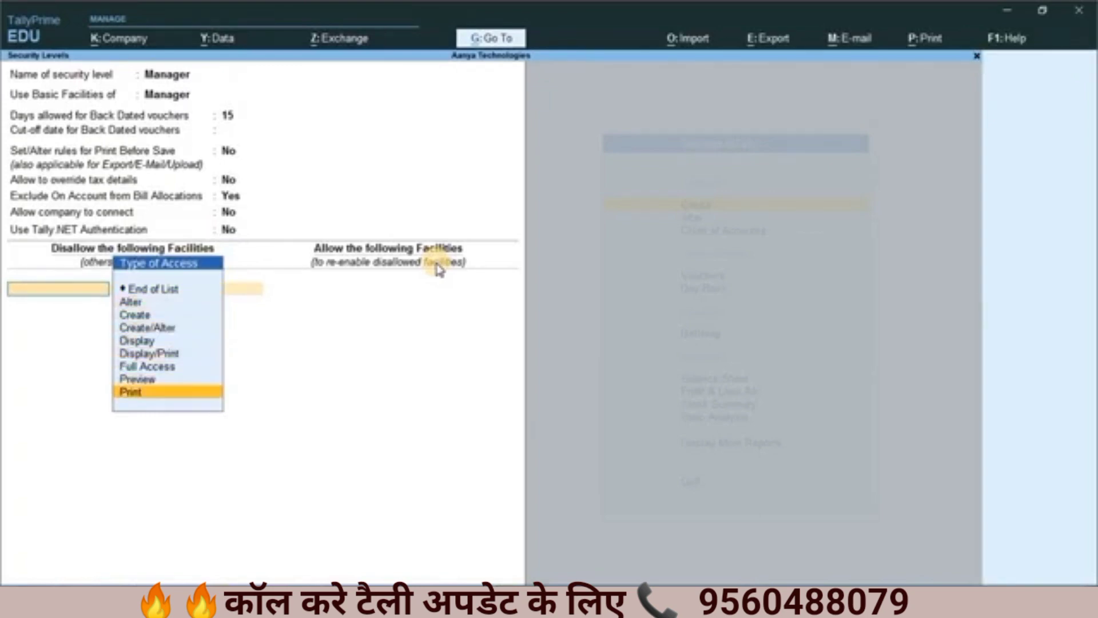
key("Up")
key("Down")
key("Up")
key("Down")
key("Up")
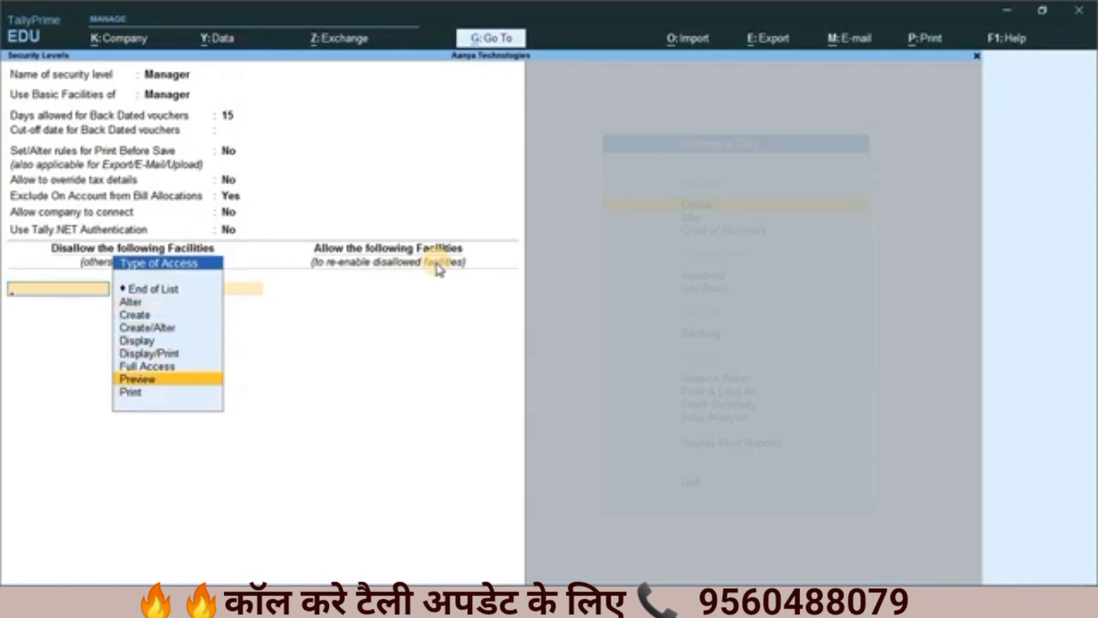
key("Down")
key("Up")
key("Down")
key("Up")
key("Return")
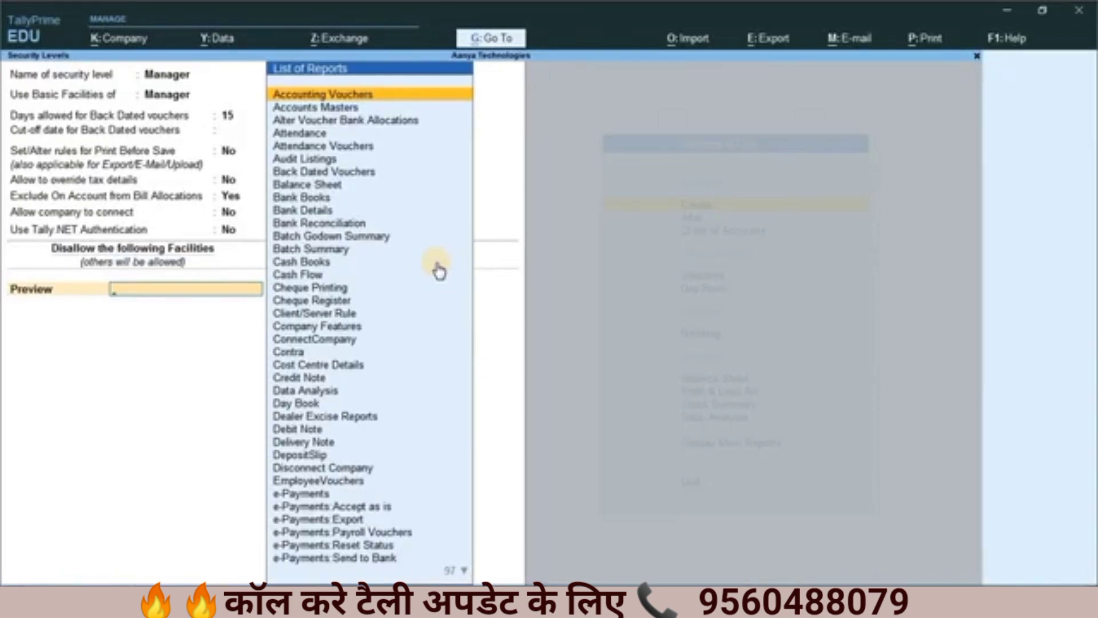
Step: Look through the reports that can be disallowed for Preview access, and leave the Manager security level and security levels list without saving
key("Down")
key("Down")
key("Down")
key("Down")
key("Down")
key("Down")
key("Down")
key("Down")
key("Down")
key("Down")
key("Down")
key("Down")
key("Down")
key("Down")
key("Down")
key("Down")
key("Down")
key("Down")
key("Down")
key("Down")
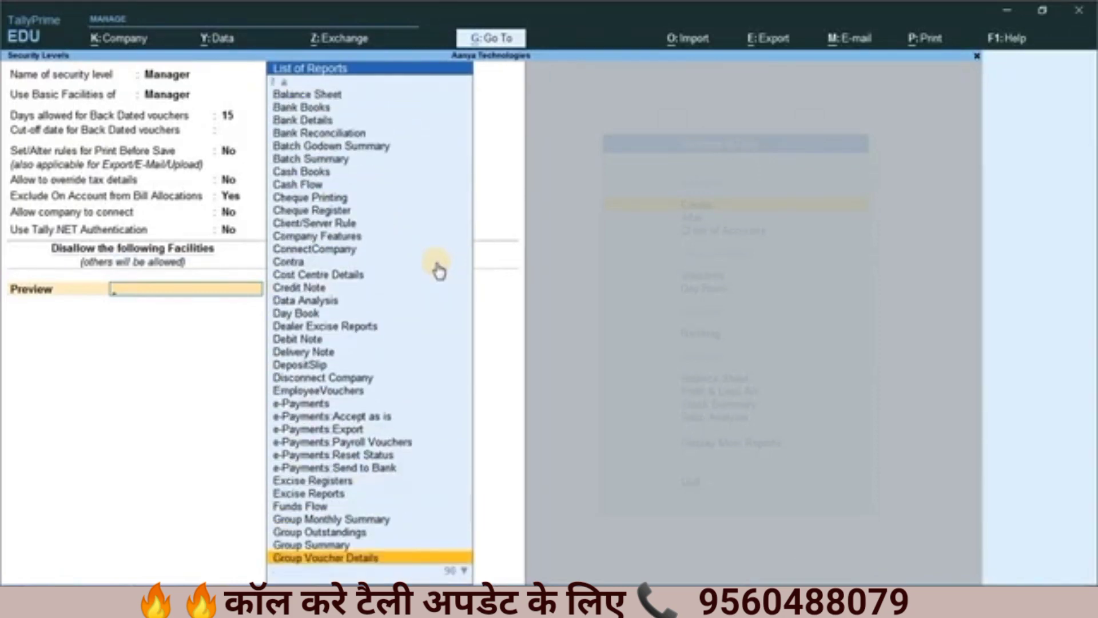
key("Up")
key("Up")
key("Up")
key("Up")
key("Up")
key("Up")
key("Up")
key("Up")
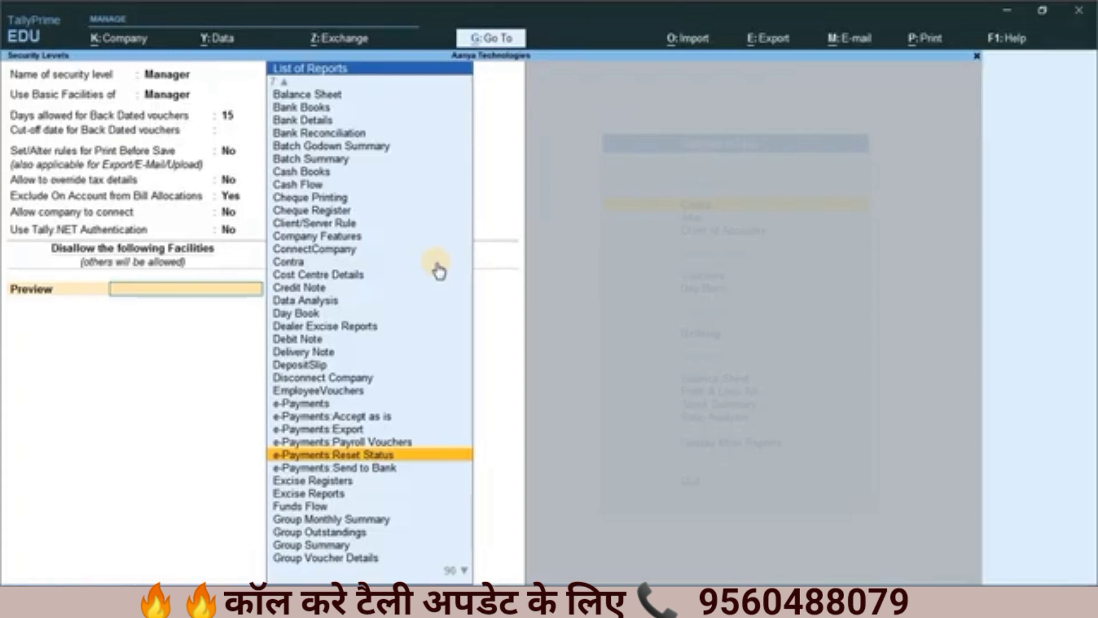
key("Escape")
key("Escape")
key("Return")
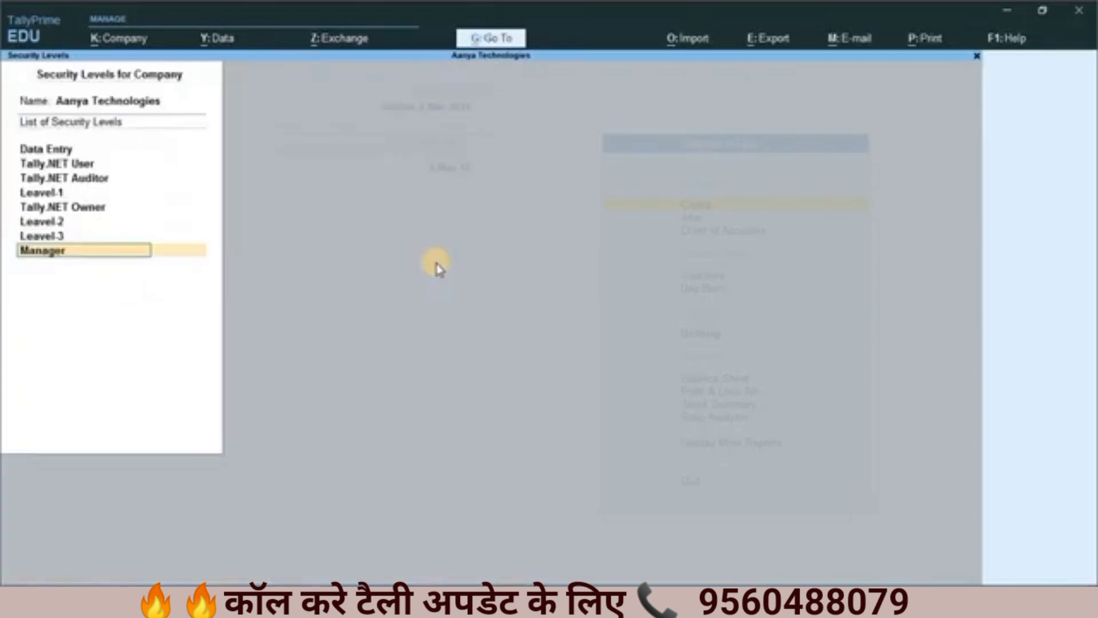
key("Escape")
key("Escape")
key("Return")
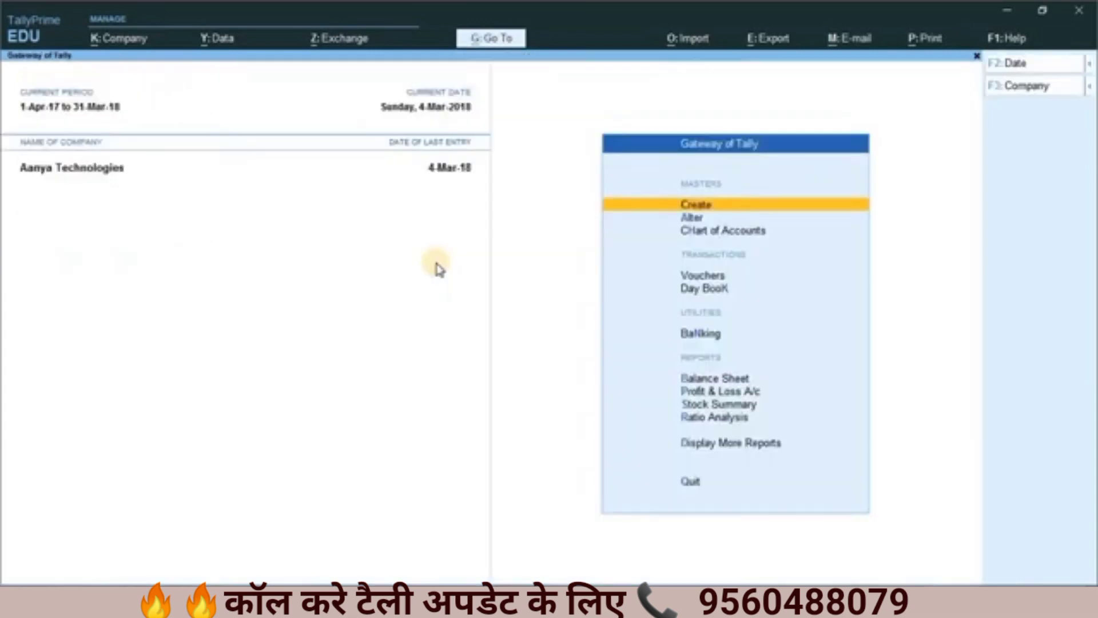
Step: Open the company's password policy and set Activate password policy to Yes
key("alt+k")
key("Down")
key("Down")
key("Down")
key("Down")
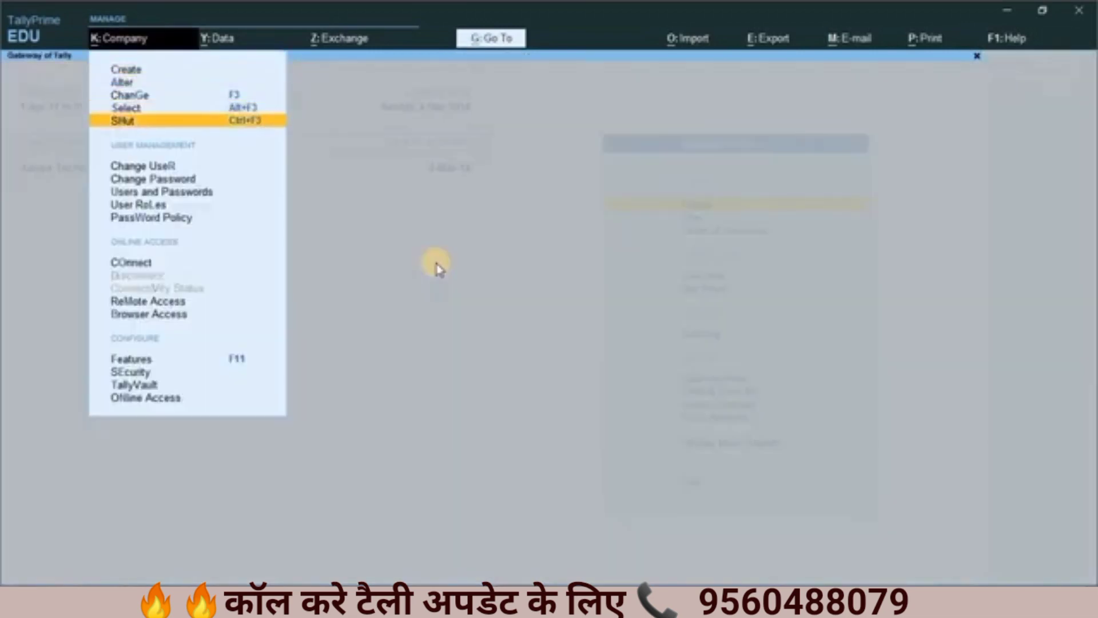
key("Down")
key("Down")
key("Down")
key("Down")
key("Down")
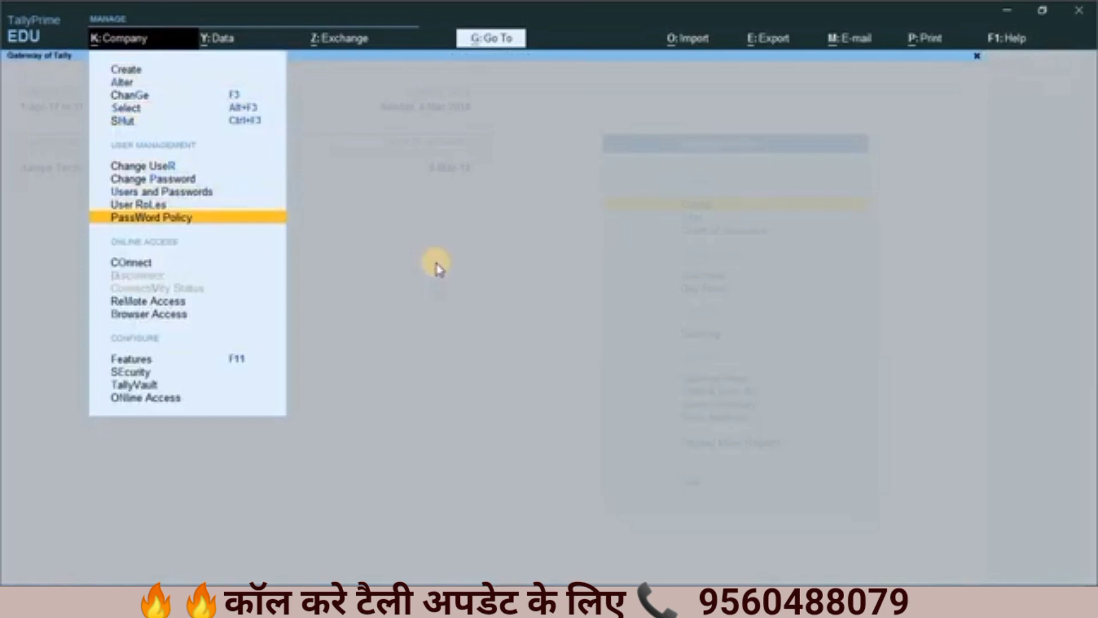
key("Return")
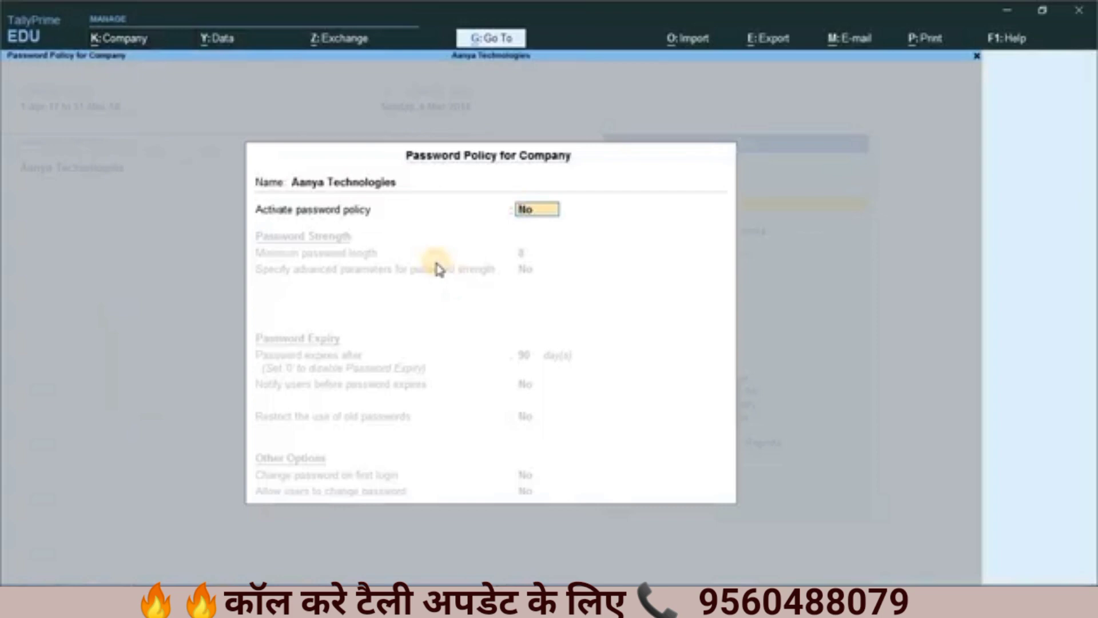
type("y")
key("Return")
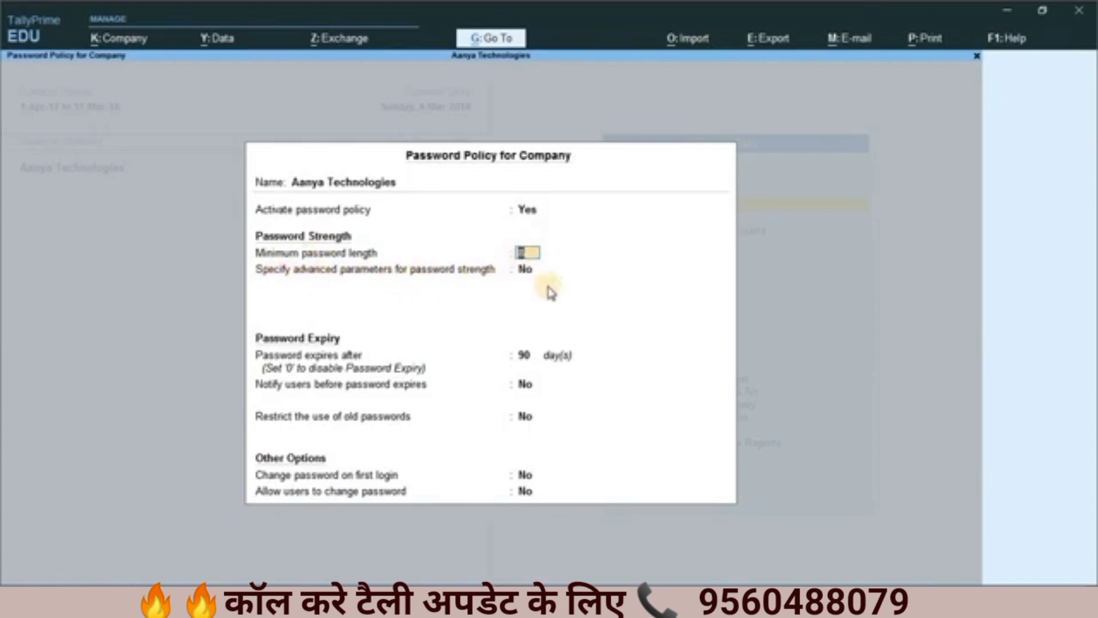
Step: Set the advanced password strength parameters option to Yes to view its character minimums, and set it back to No
left_click(524, 273)
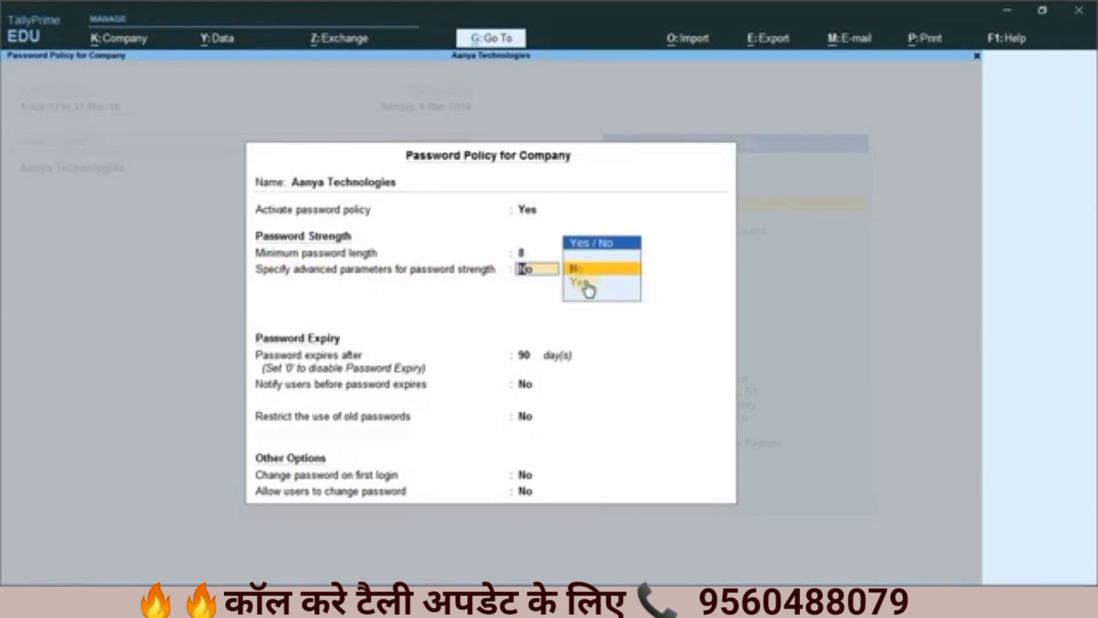
left_click(584, 283)
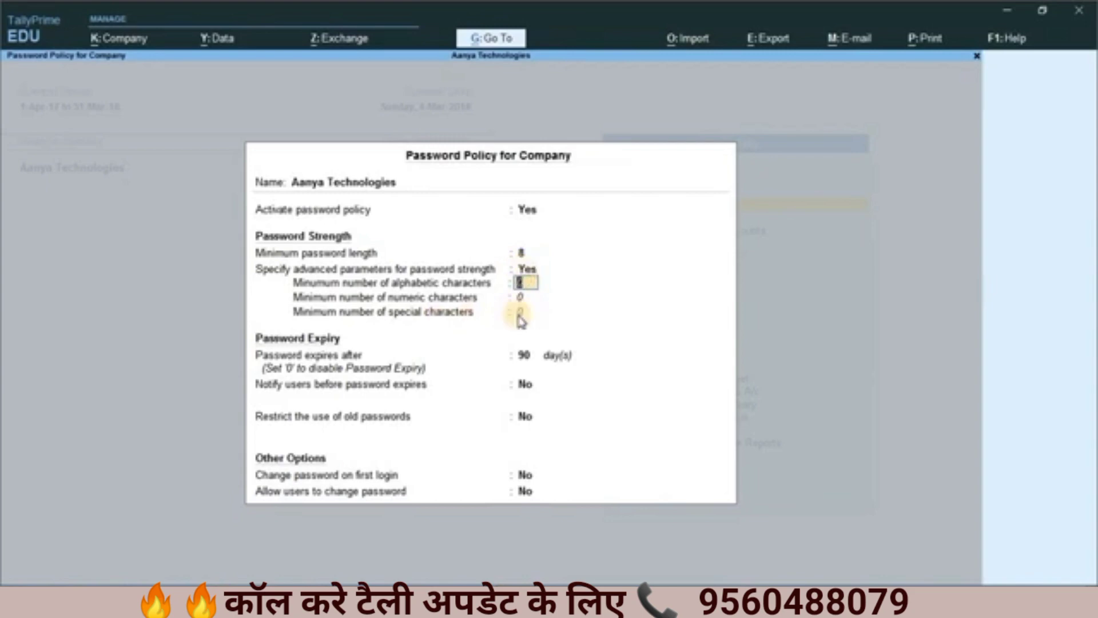
key("Up")
key("n")
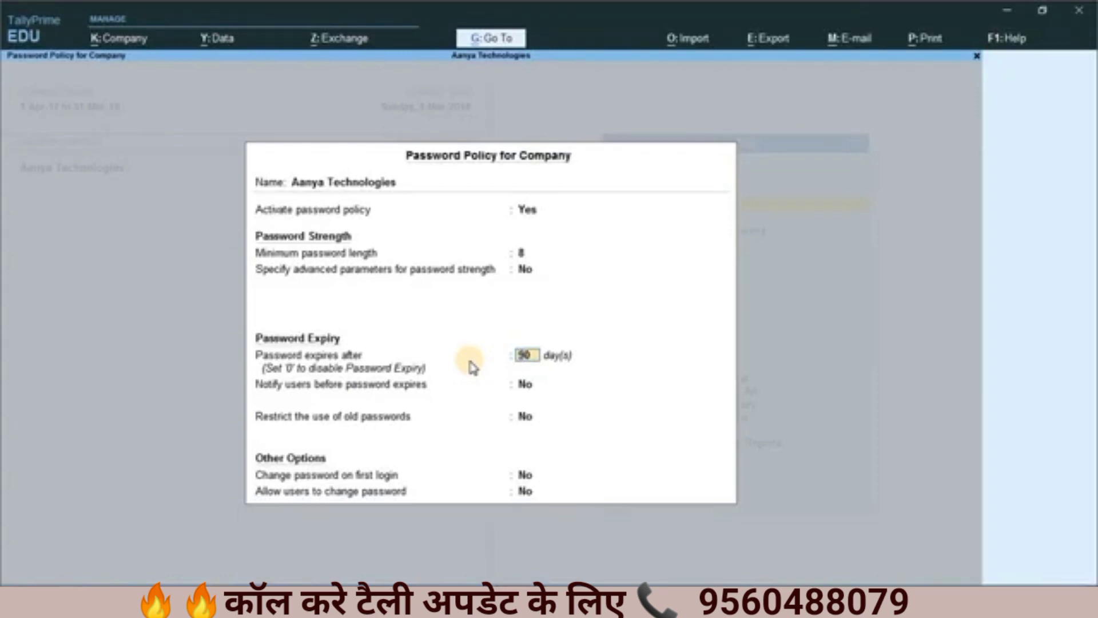
Step: Set the password expiry to 90 days and keep Notify users before password expires at No
type("30")
type("90")
key("BackSpace")
key("BackSpace")
key("BackSpace")
key("BackSpace")
type("90")
key("Return")
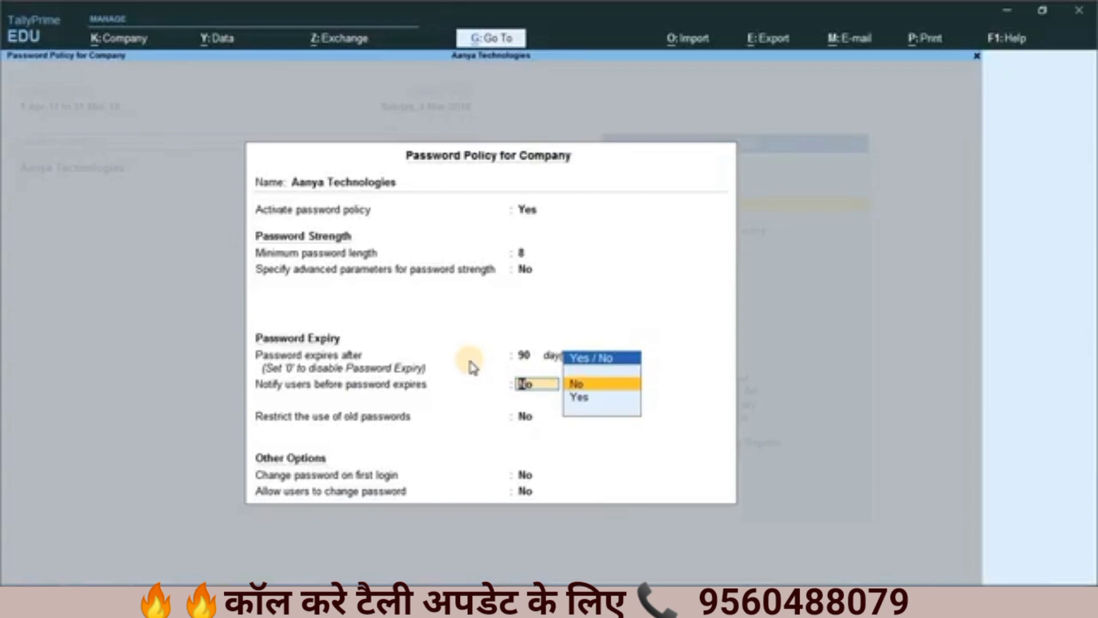
key("Return")
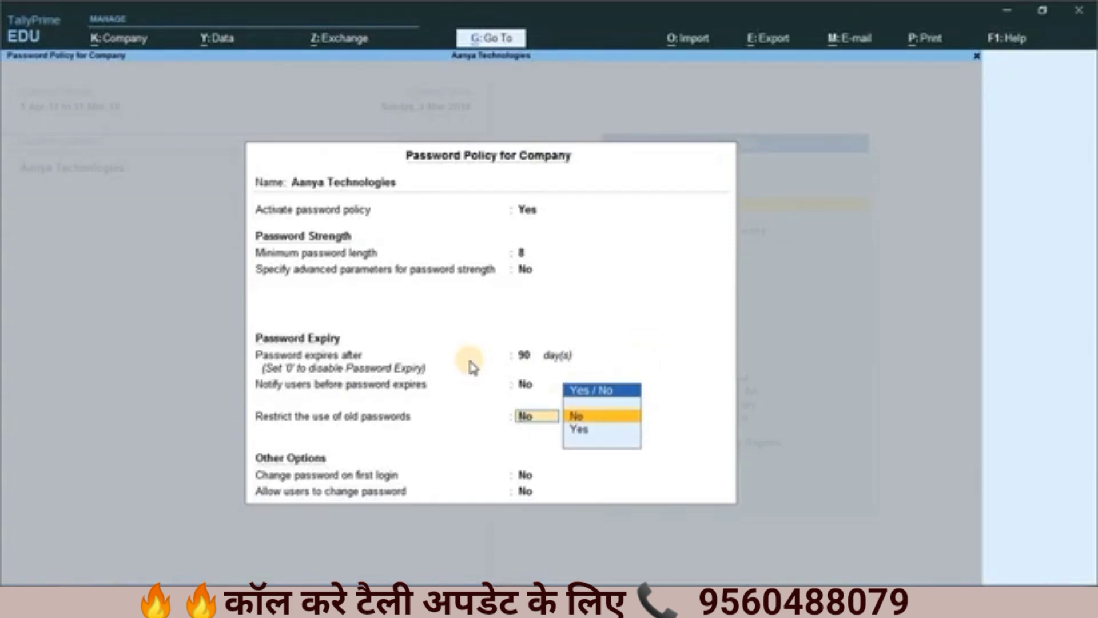
Step: Set Restrict the use of old passwords to Yes, with 1 old password restricted
key("Down")
key("Return")
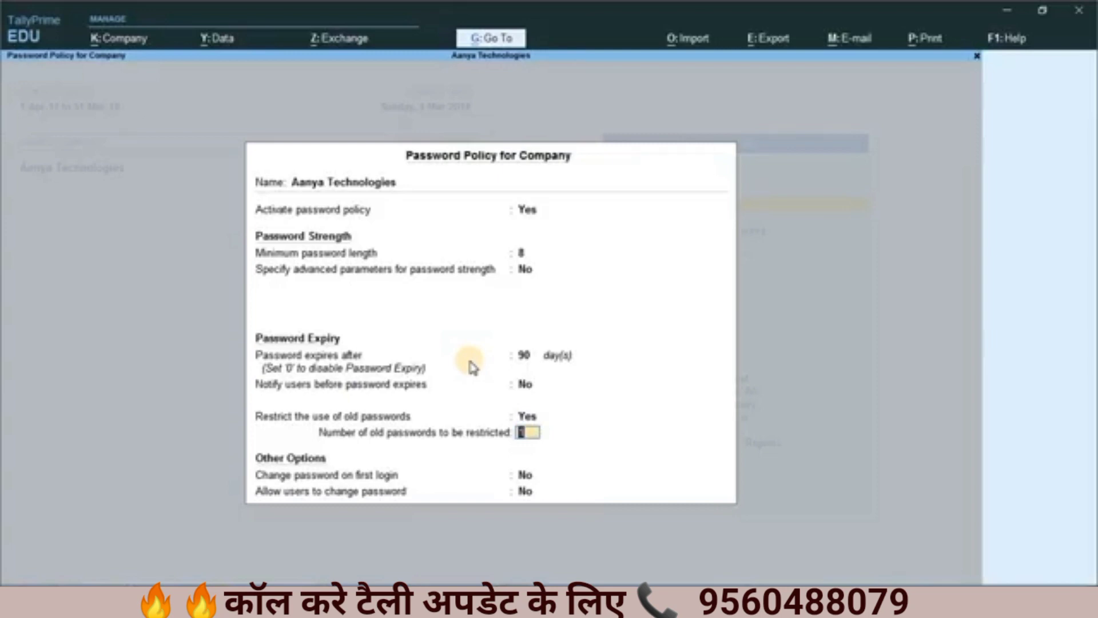
key("Return")
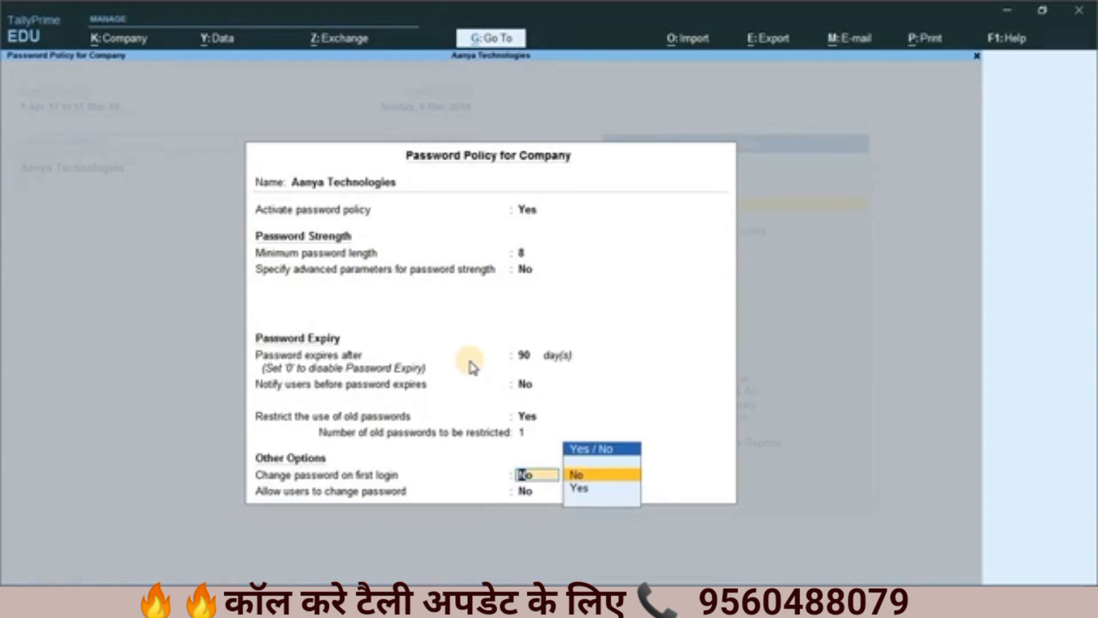
Step: Keep Change password on first login at No and quit the password policy without saving
key("Return")
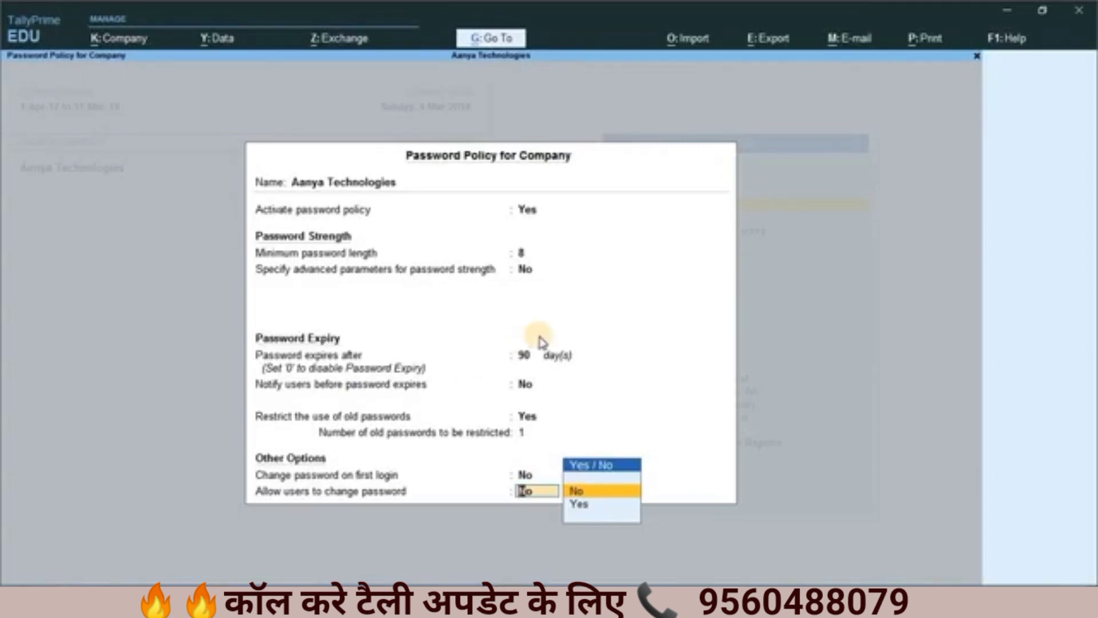
key("Escape")
key("y")
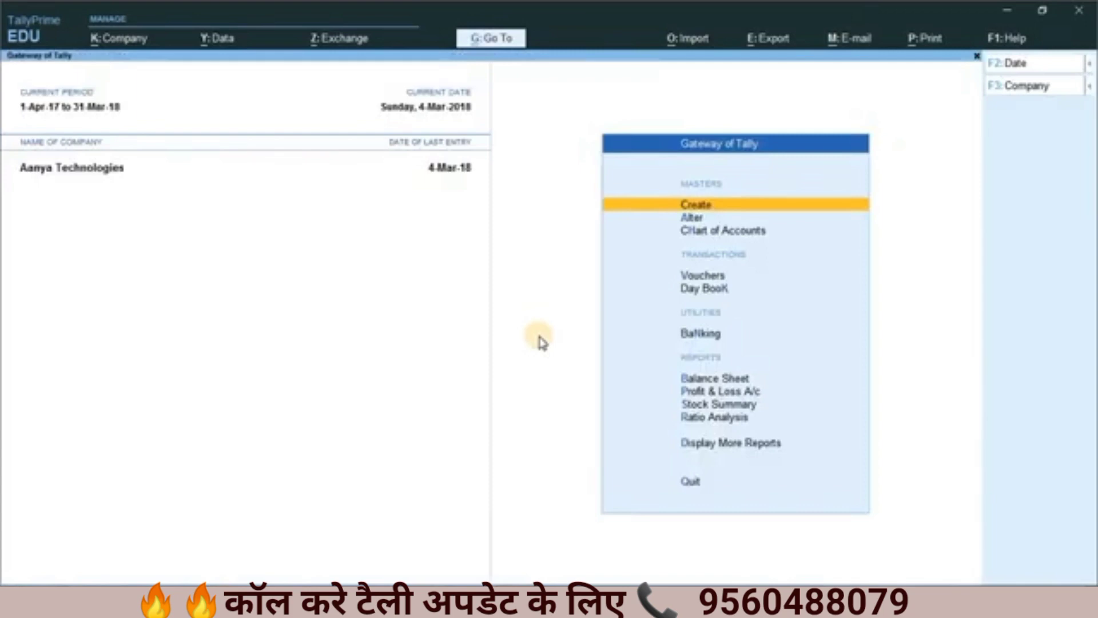